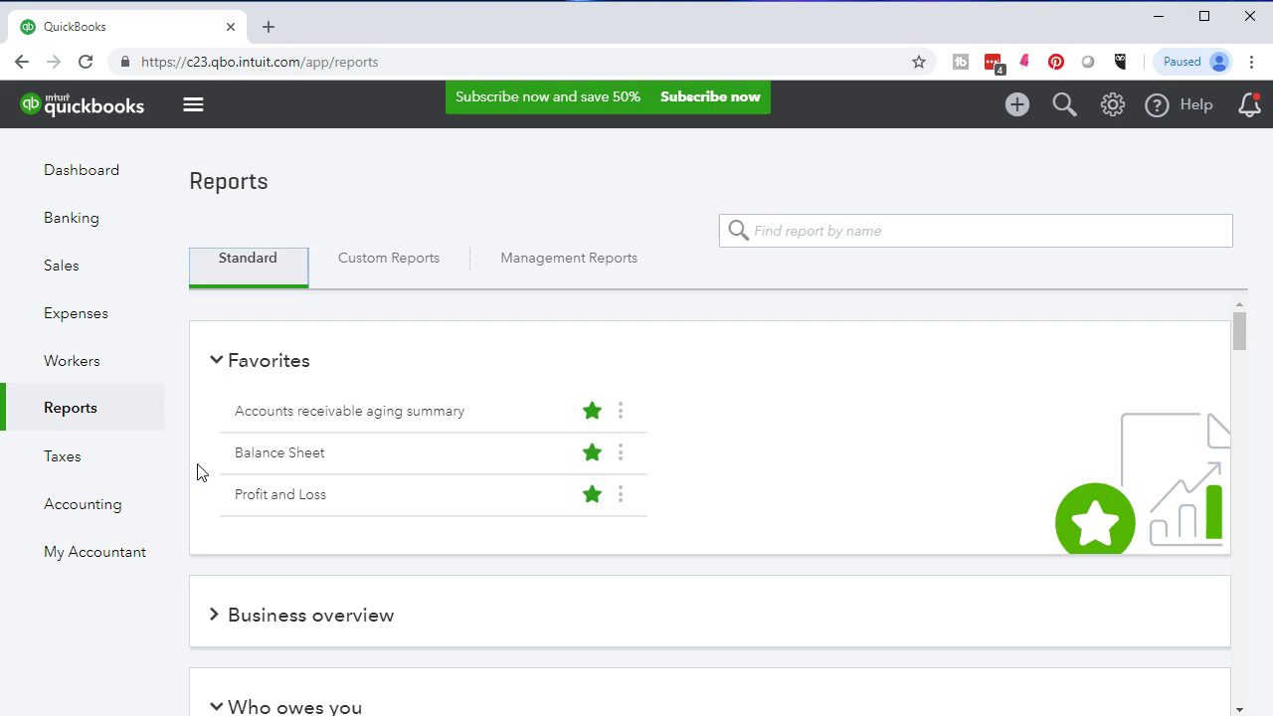
Step: Collapse the Who owes you and Sales and Customers groups in the standard report list
scroll(197, 472, "down", 1)
left_click(210, 526)
left_click(211, 526)
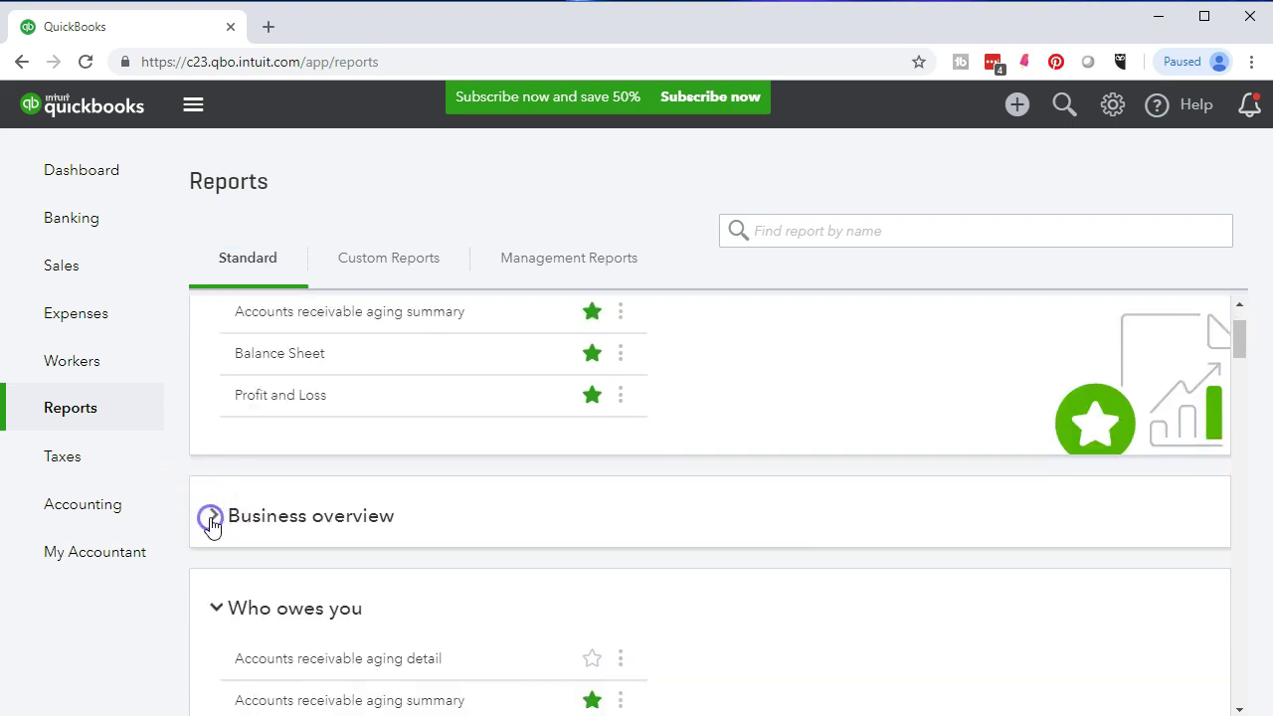
scroll(212, 527, "down", 1)
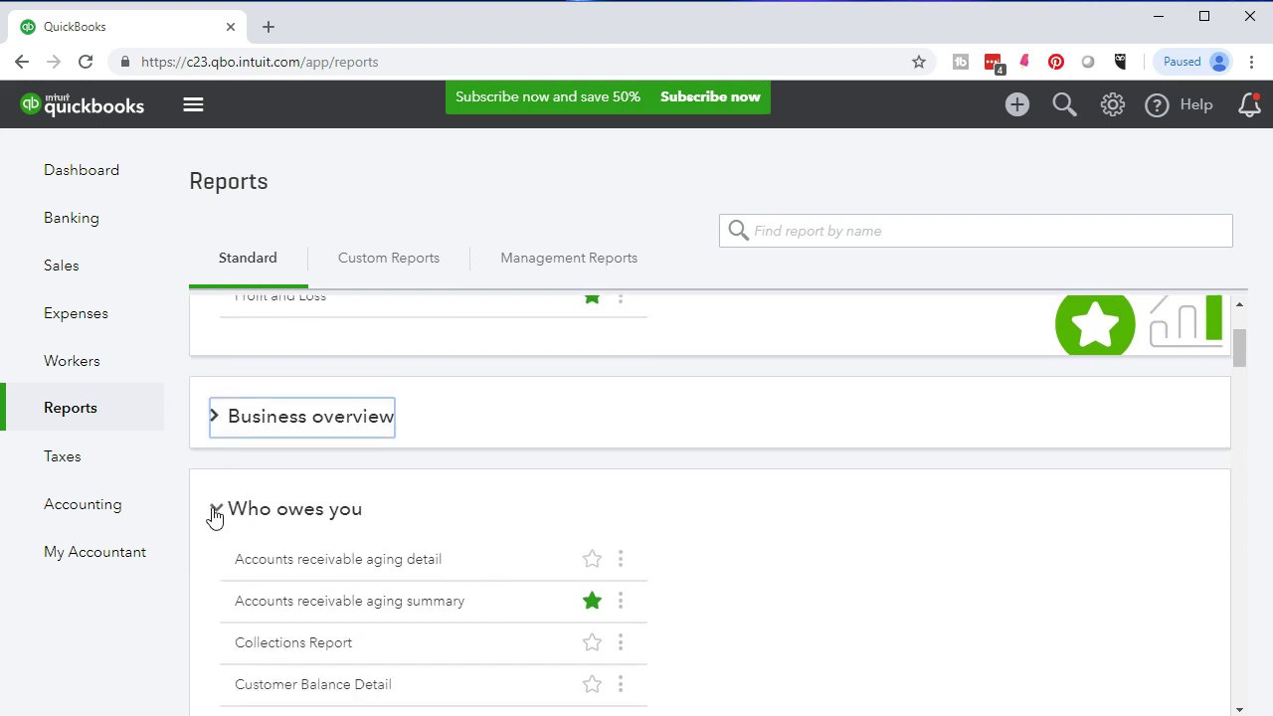
left_click(209, 515)
scroll(203, 524, "down", 1)
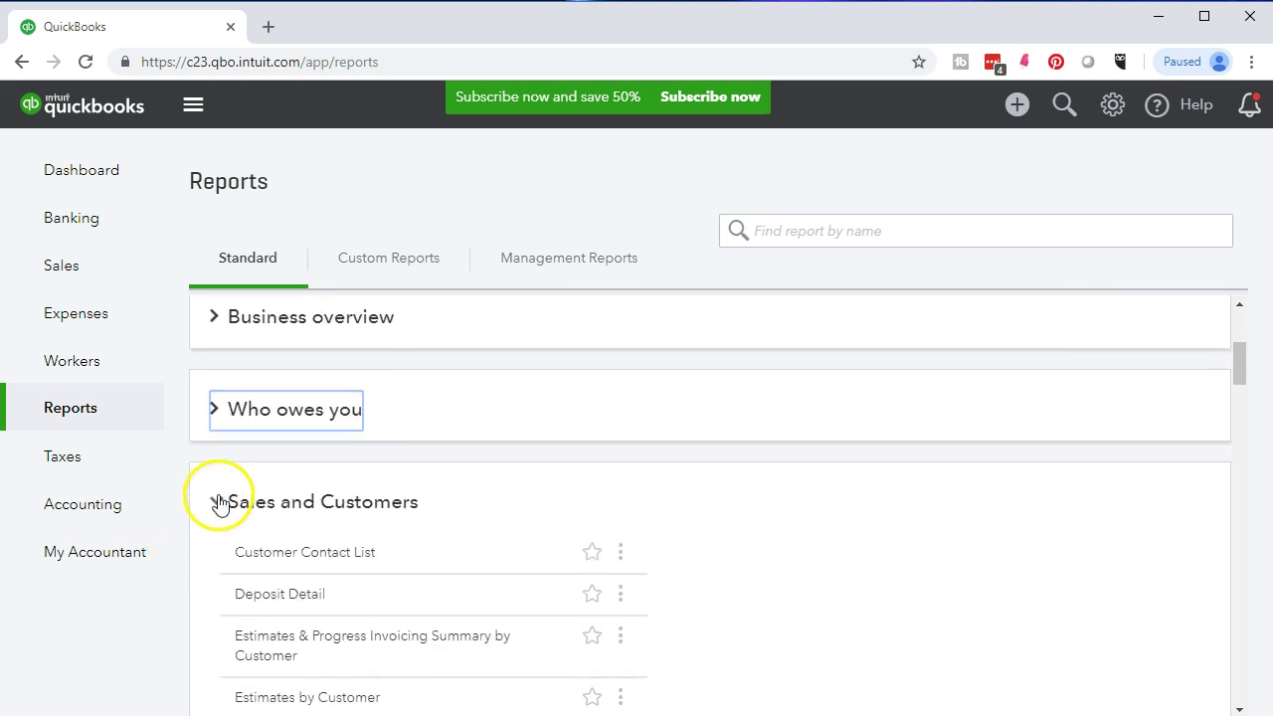
left_click(218, 505)
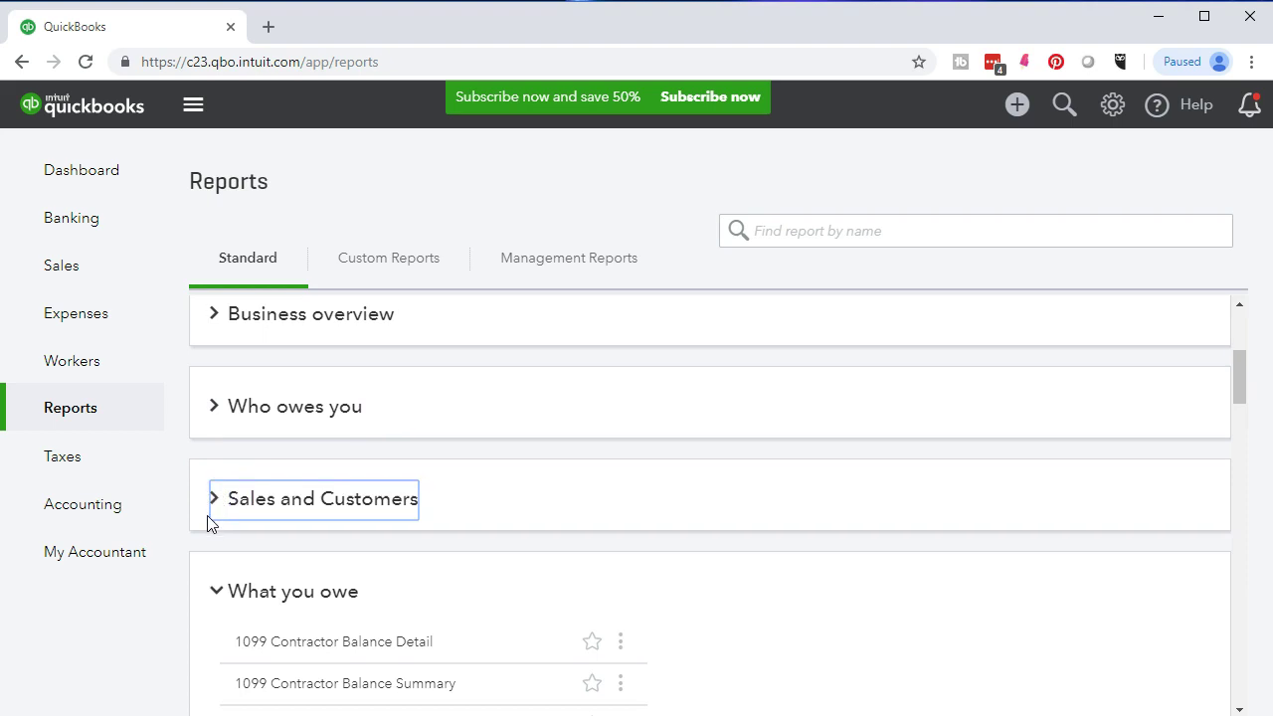
Step: Look through the accounts payable reports in the What you owe group
scroll(199, 532, "down", 1)
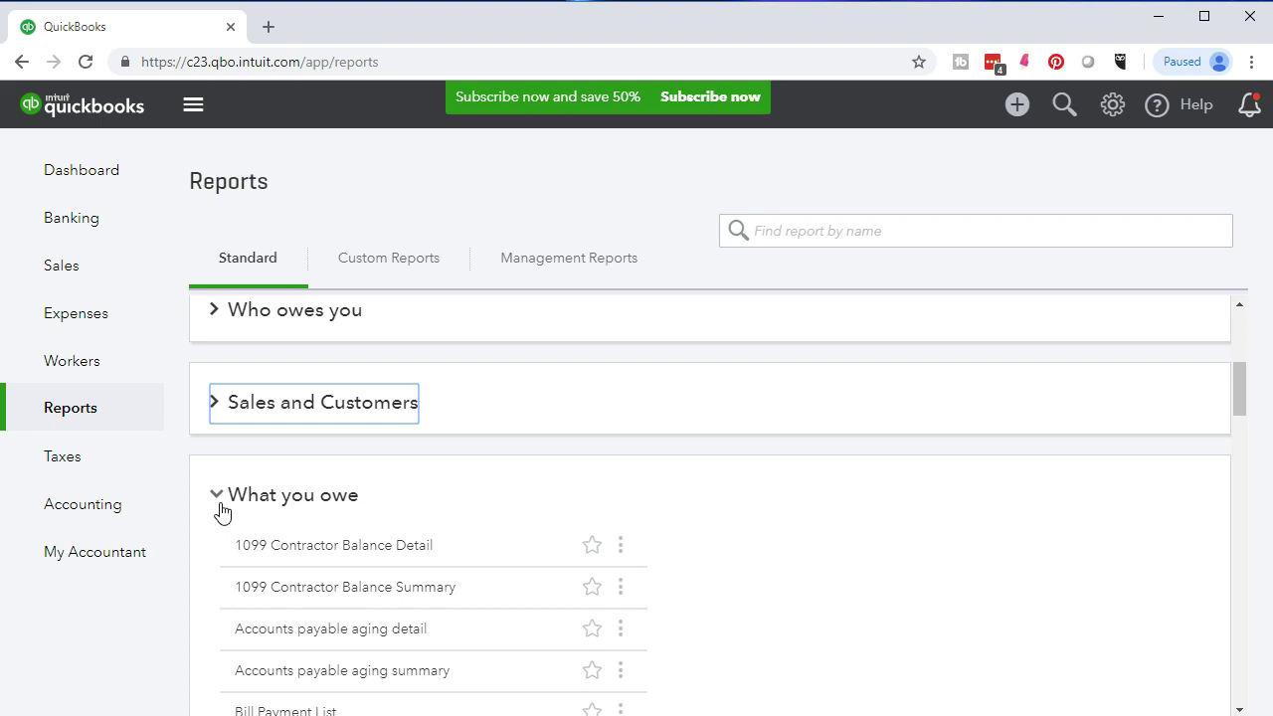
scroll(221, 511, "down", 1)
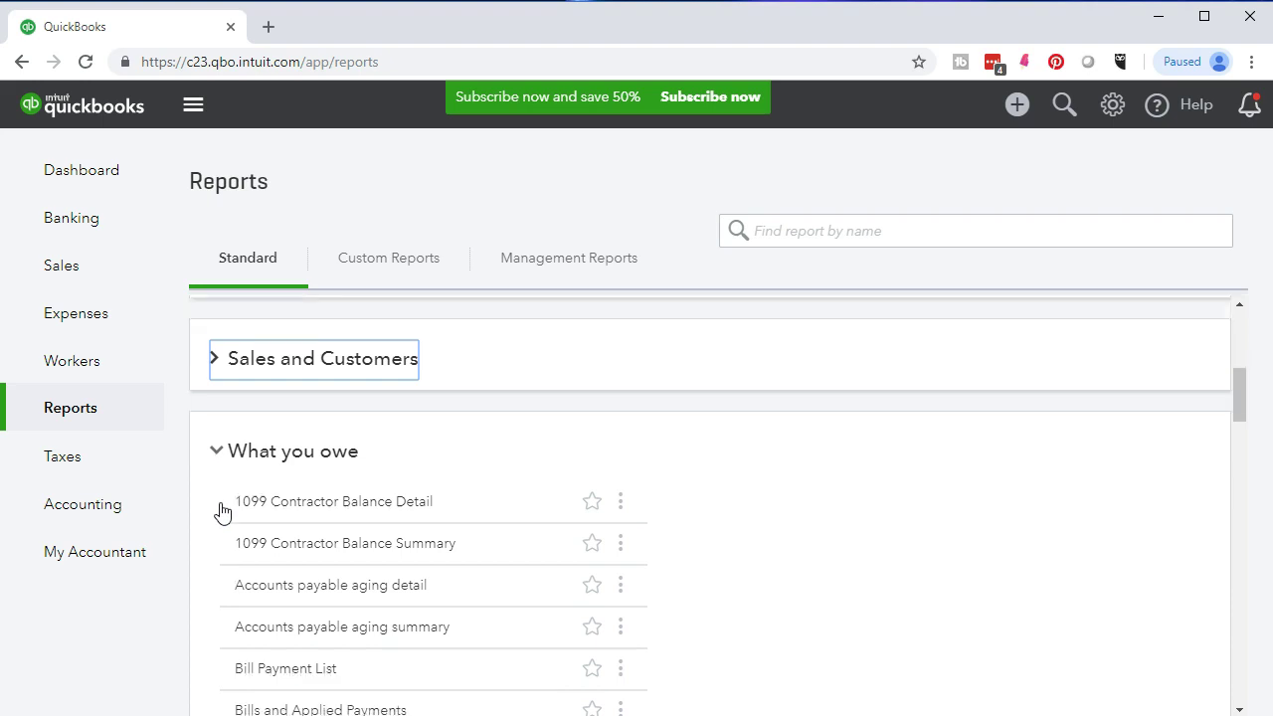
left_click(205, 509)
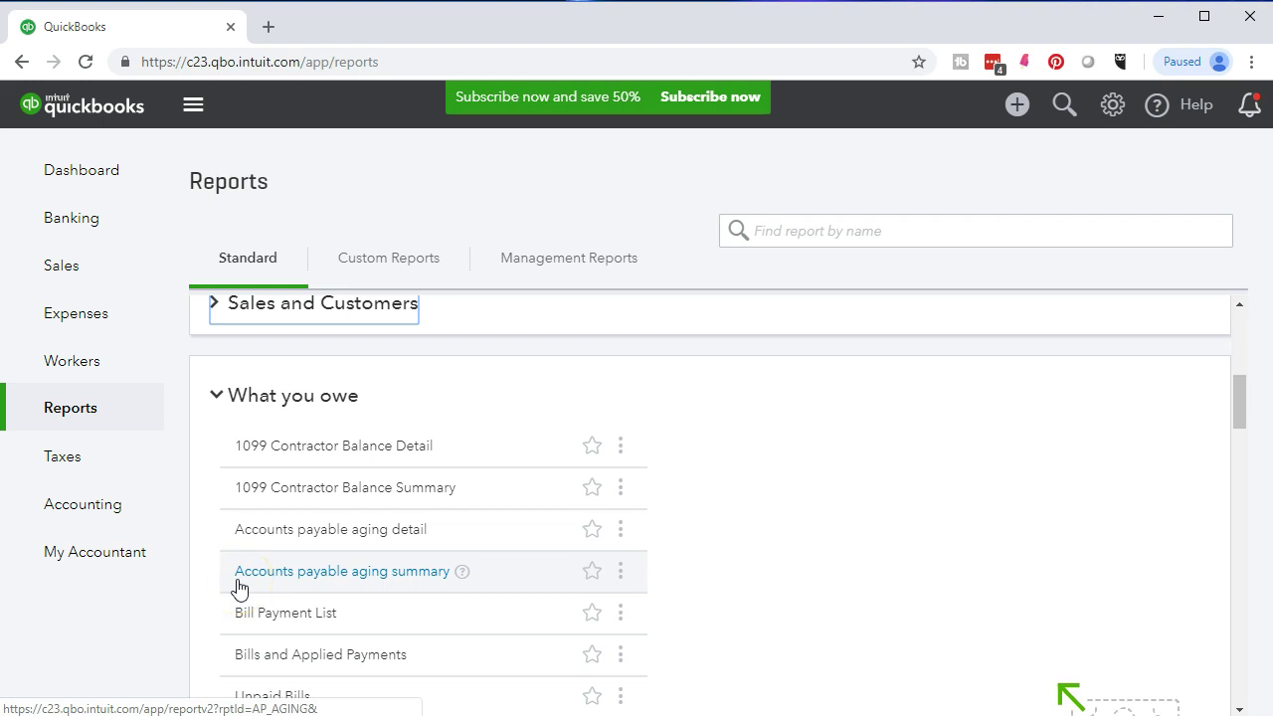
scroll(238, 589, "up", 5)
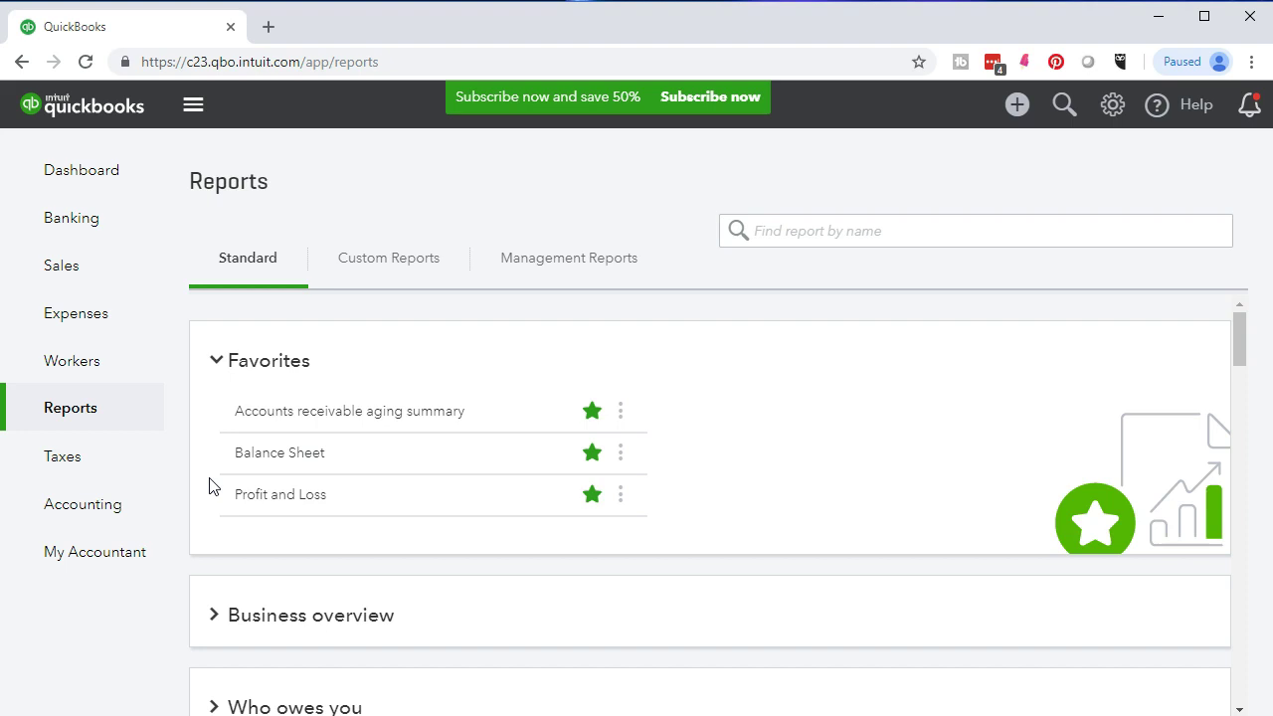
Step: Open the Balance Sheet report and run it for the period 01/01/2018 to 12/31/2018
left_click(255, 462)
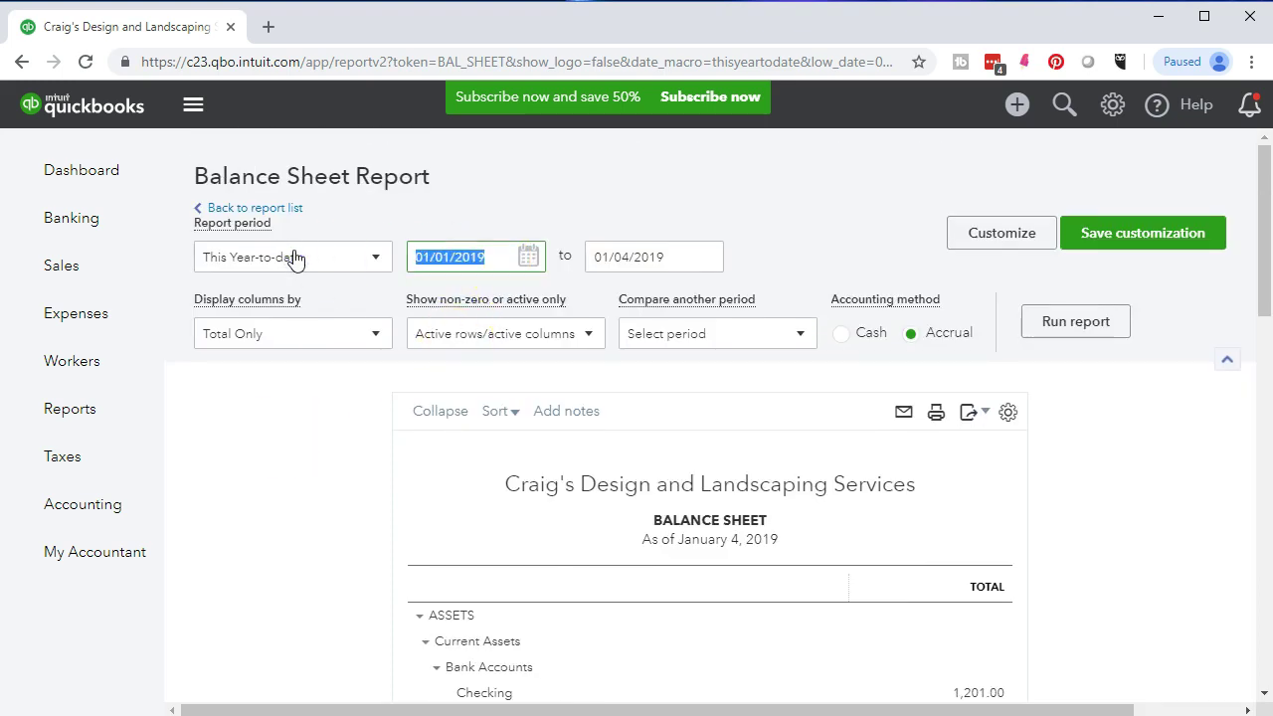
type("01/01/2018")
key("Tab")
type("123118")
key("Tab")
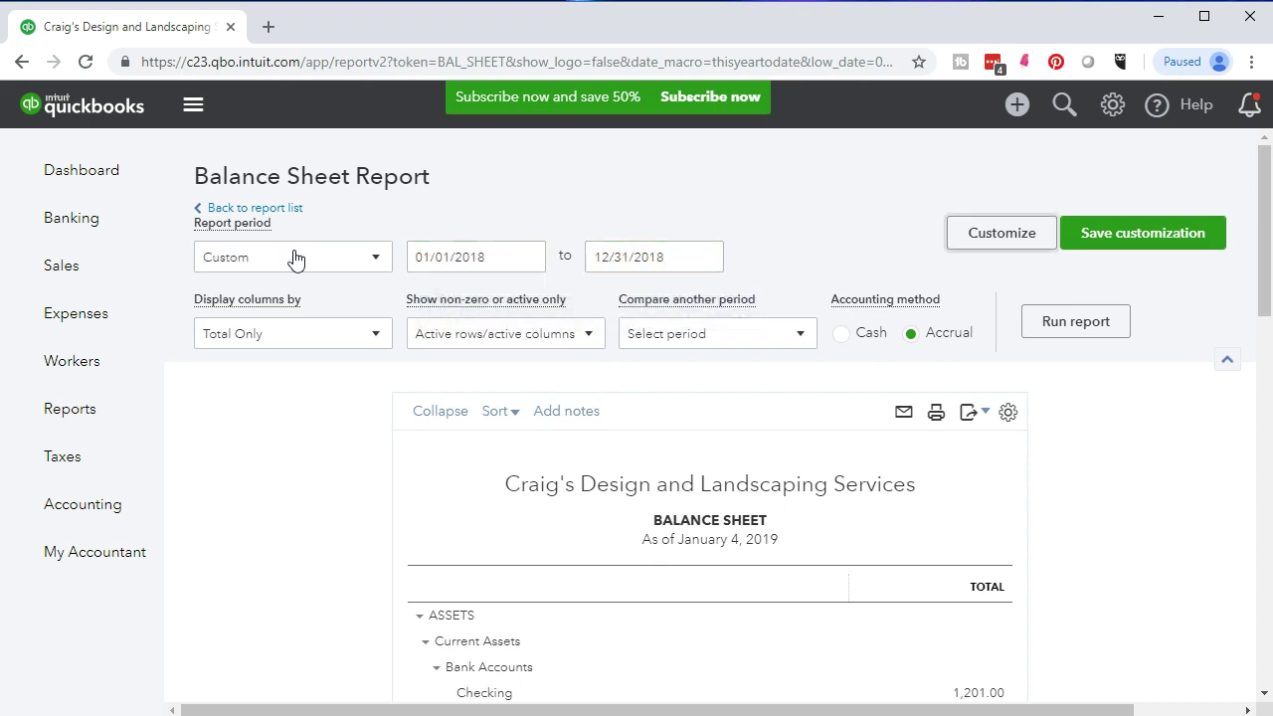
left_click(1058, 328)
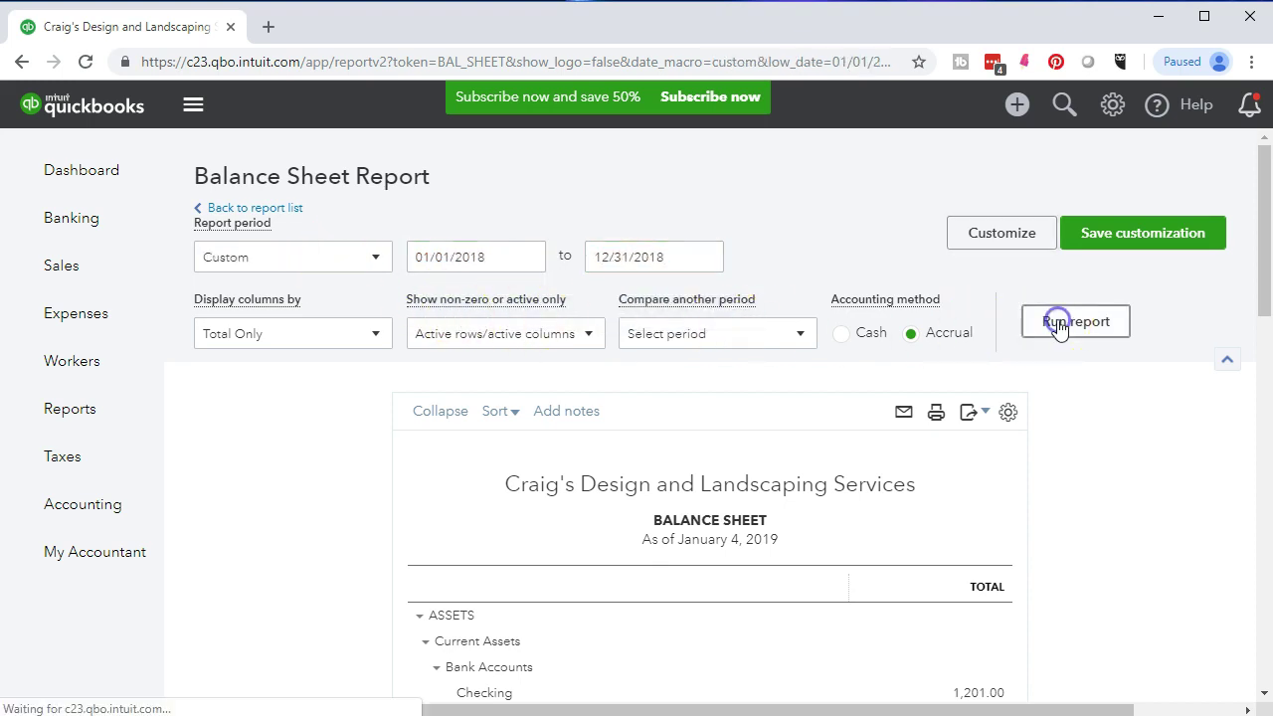
Step: Examine the balance sheet's assets and liabilities, focusing on the Accounts Receivable and Accounts Payable lines
scroll(1059, 328, "down", 3)
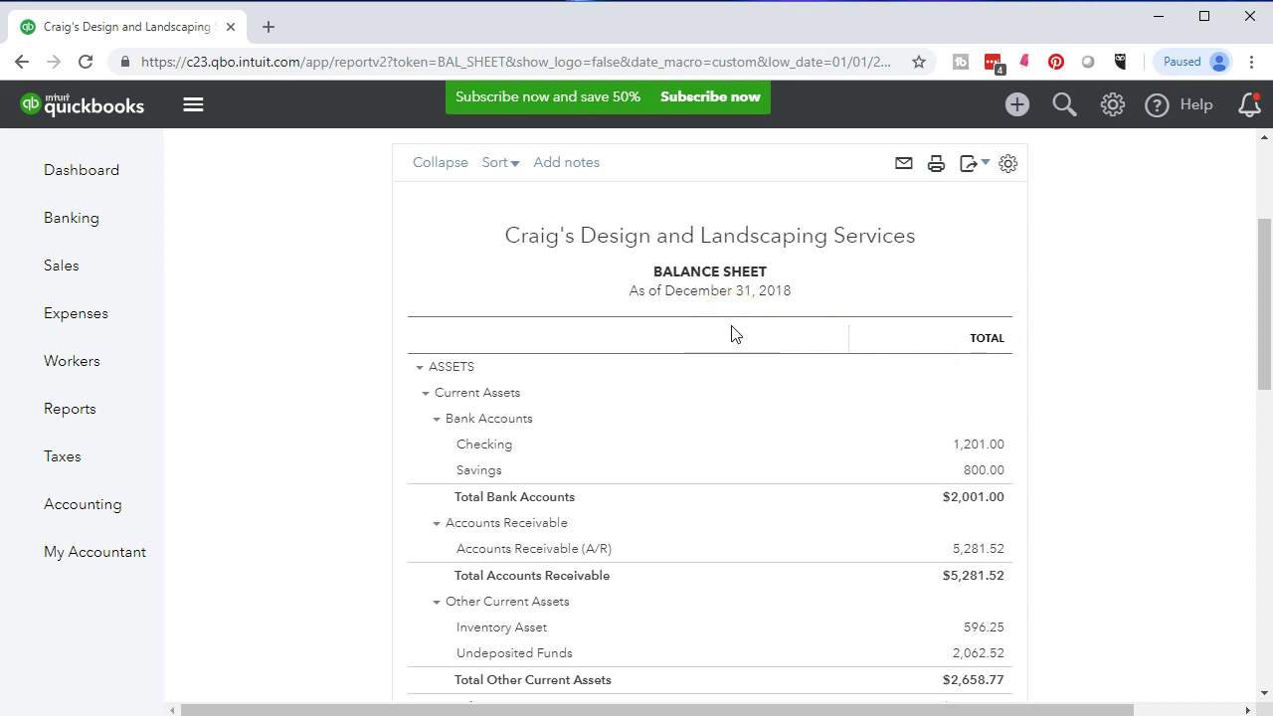
scroll(732, 333, "down", 3)
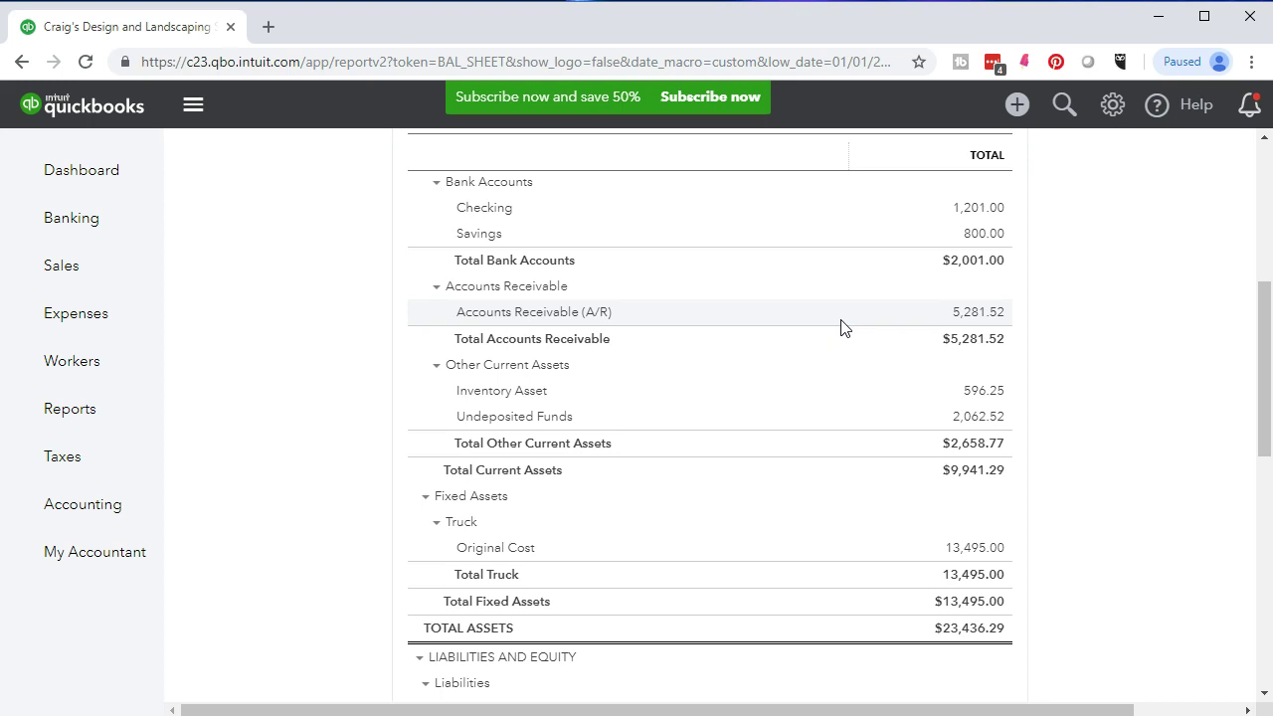
scroll(841, 327, "down", 5)
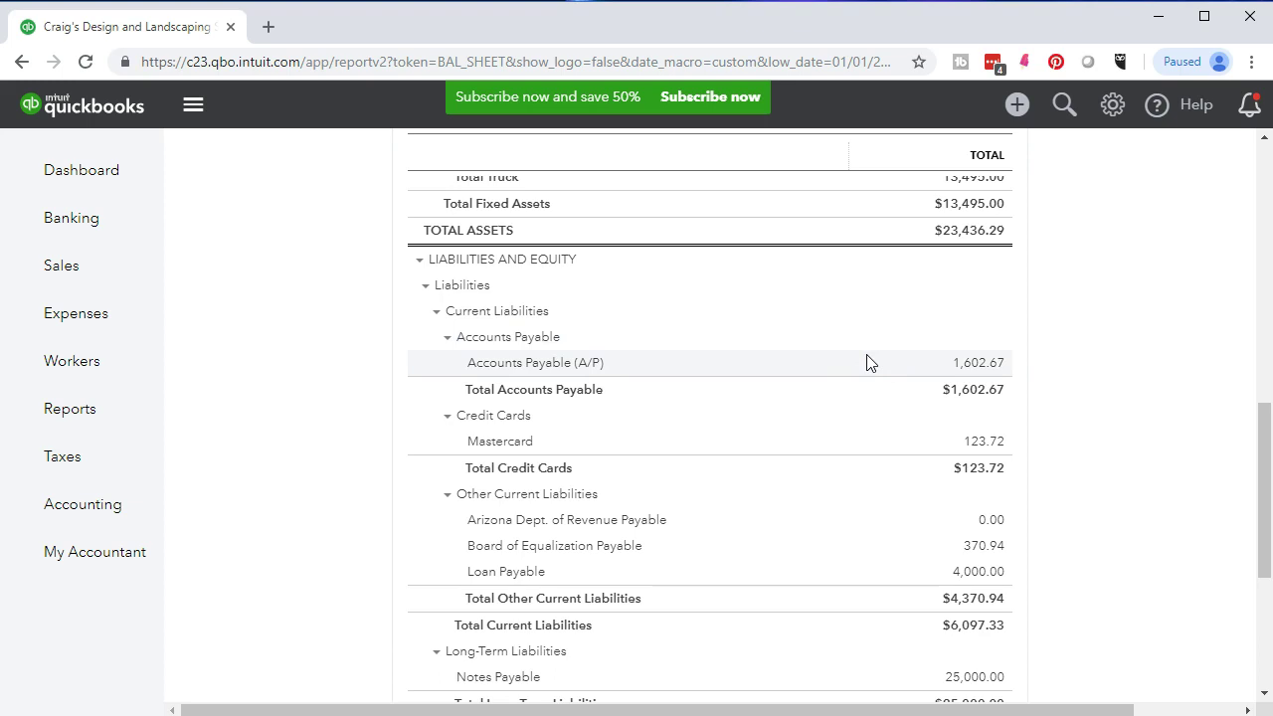
scroll(865, 362, "up", 6)
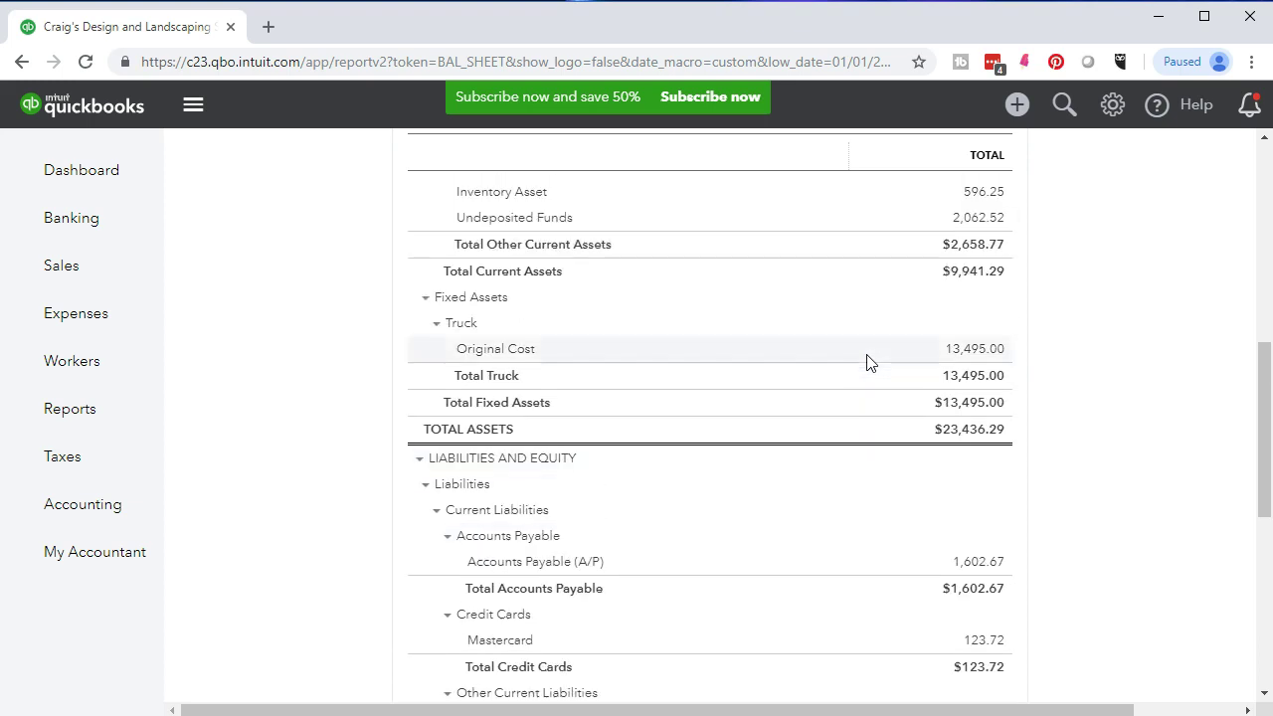
scroll(866, 362, "up", 1)
left_click(884, 441)
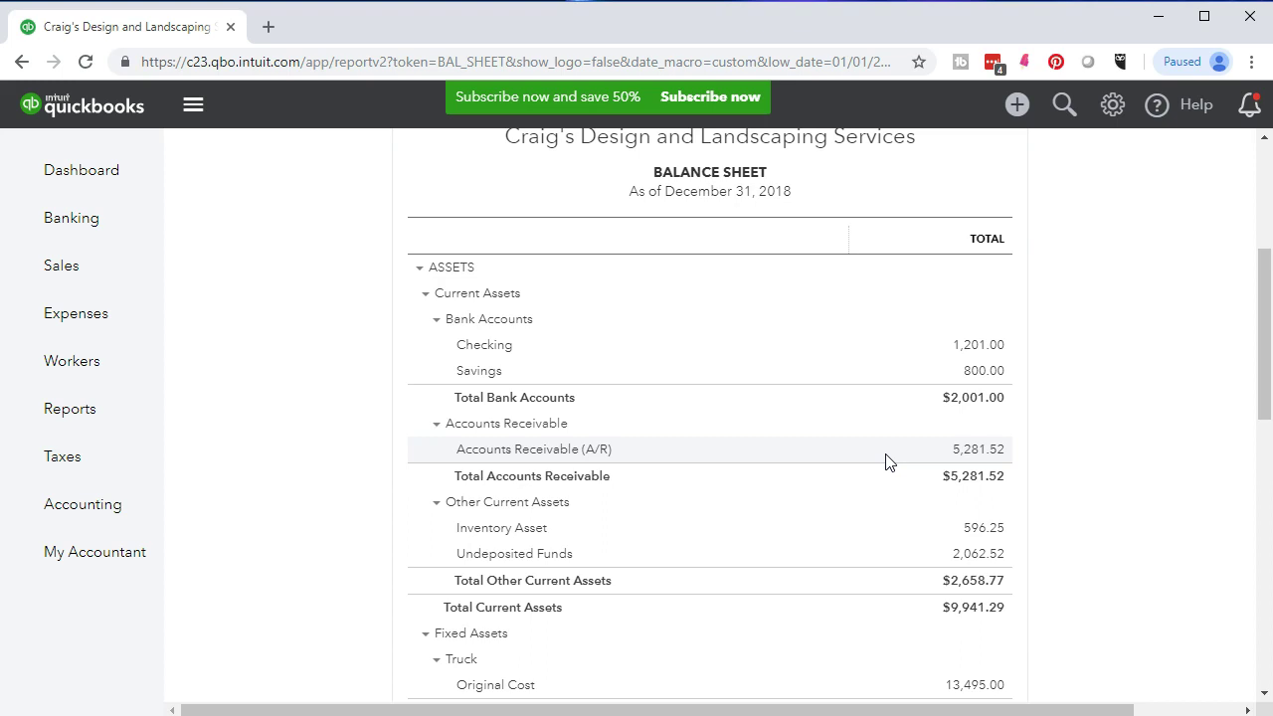
scroll(888, 462, "down", 6)
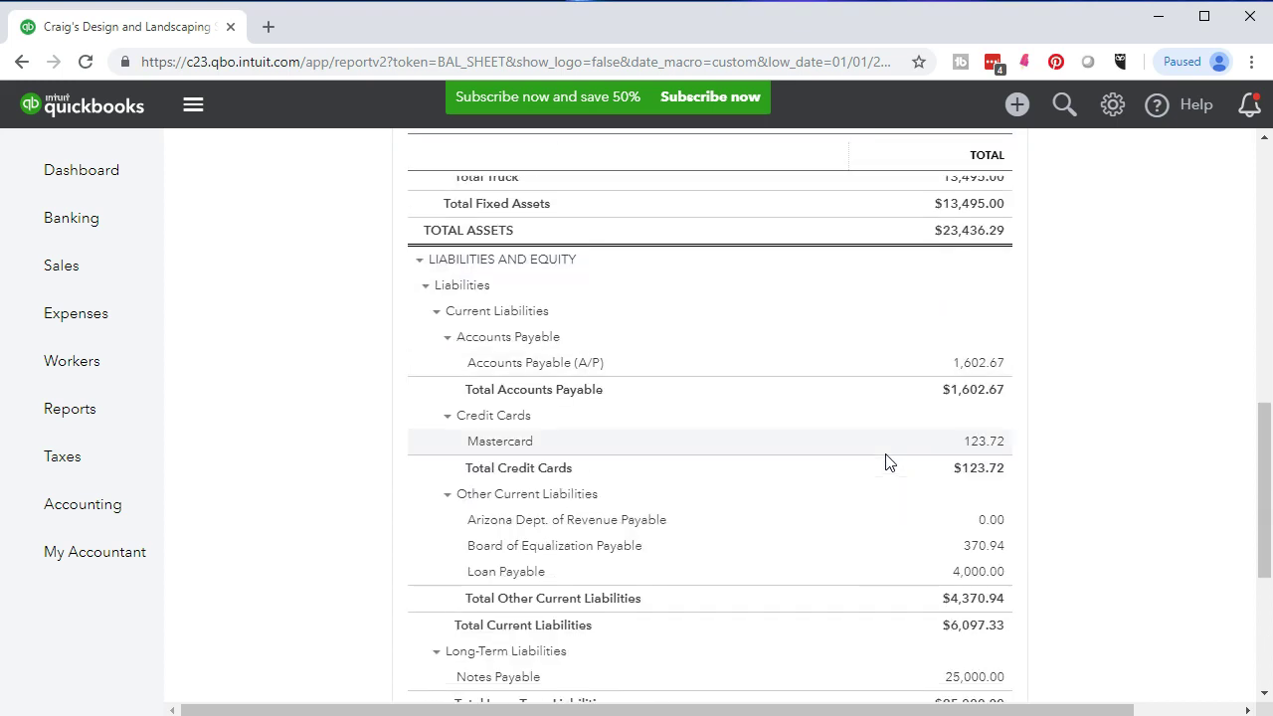
left_click(889, 440)
left_click(899, 372)
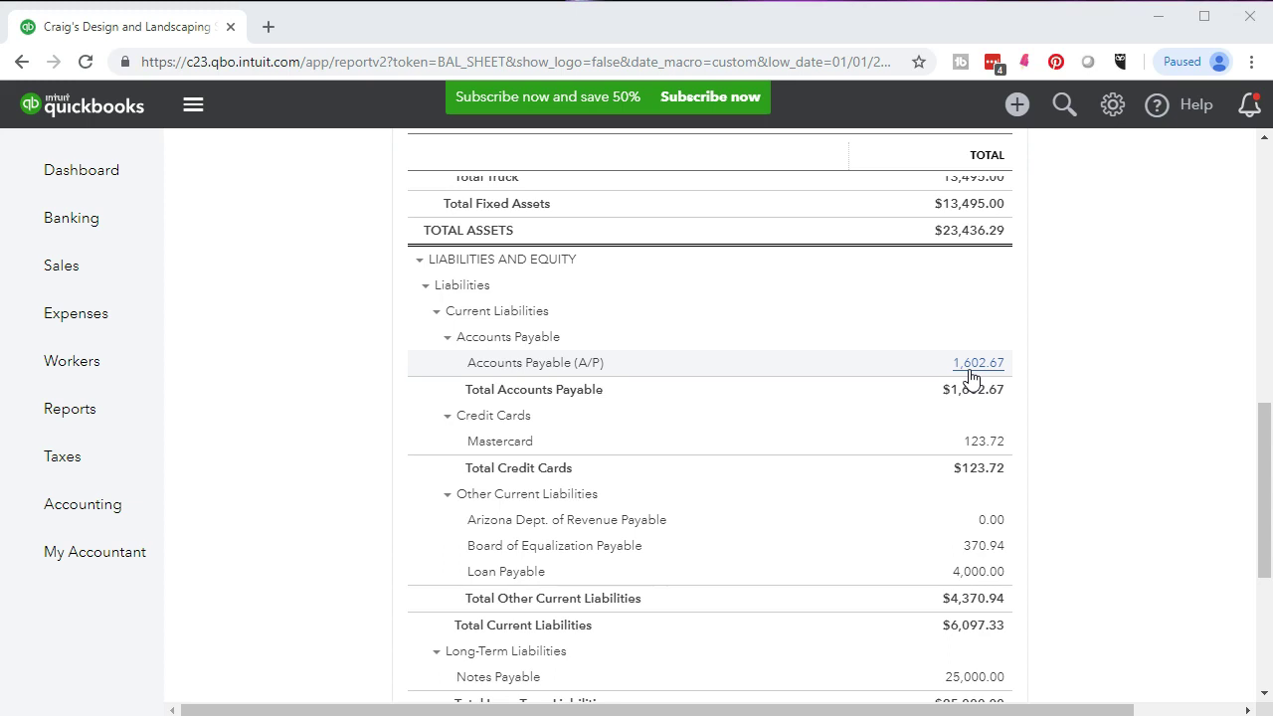
Step: Open the transaction report behind the Accounts Payable (A/P) balance and review its bills and bill payments
left_click(938, 384)
left_click(967, 372)
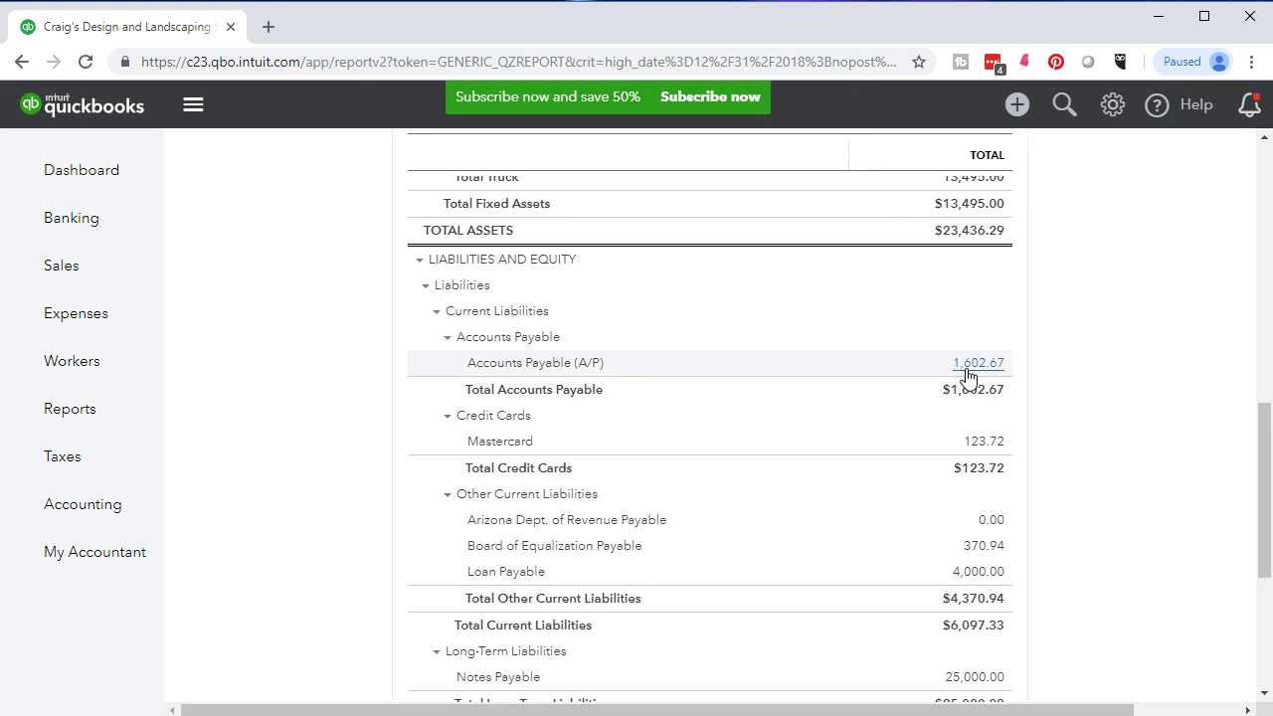
left_click_drag(976, 709, 1158, 707)
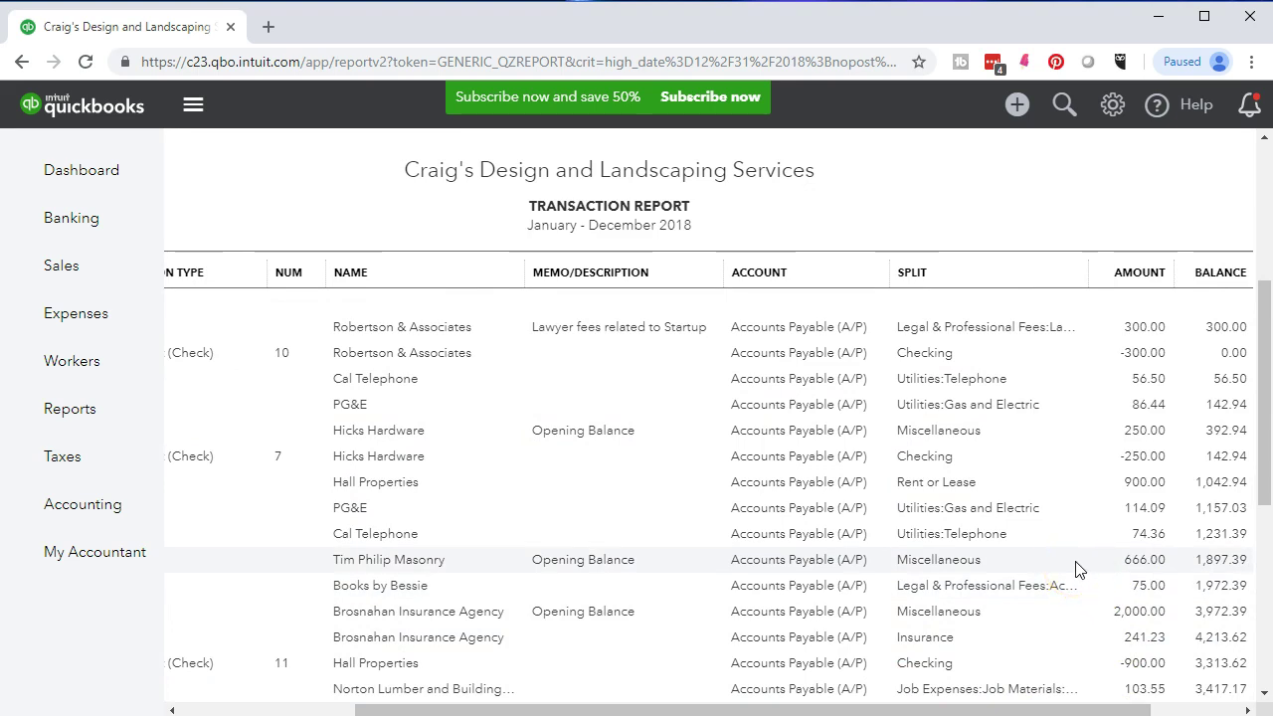
scroll(1074, 670, "down", 3)
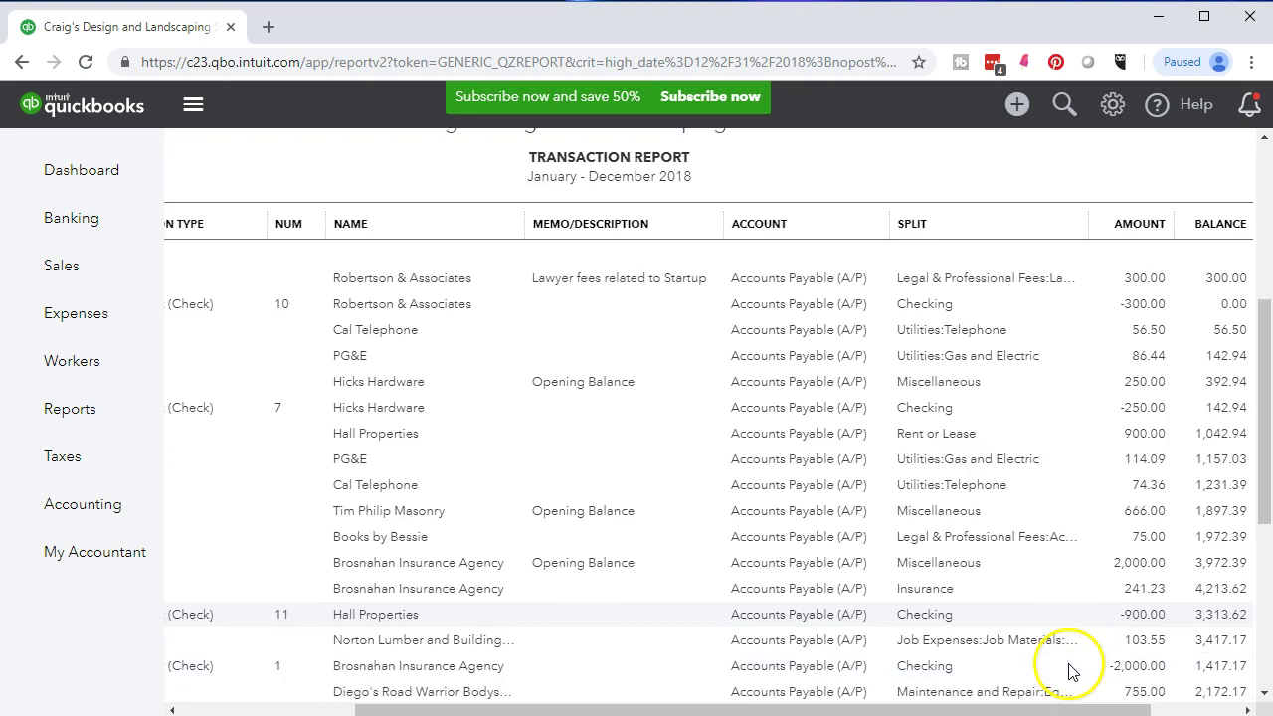
left_click_drag(1080, 710, 906, 710)
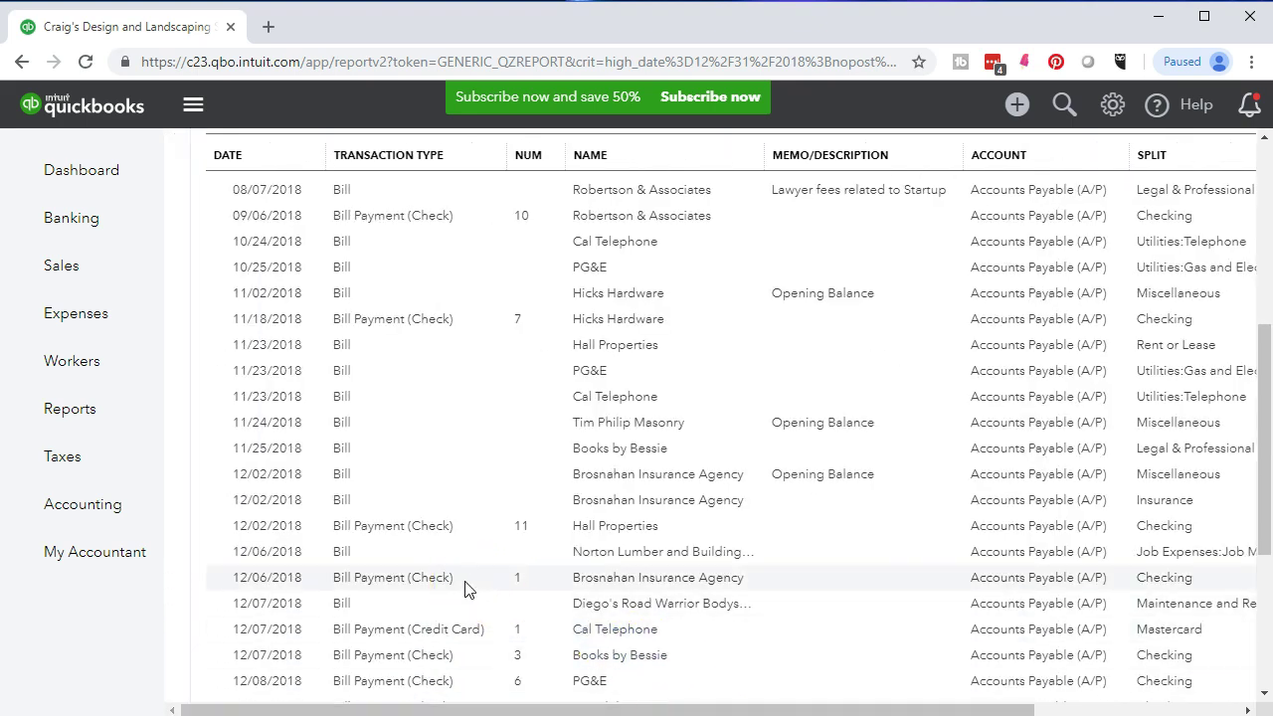
scroll(464, 589, "down", 5)
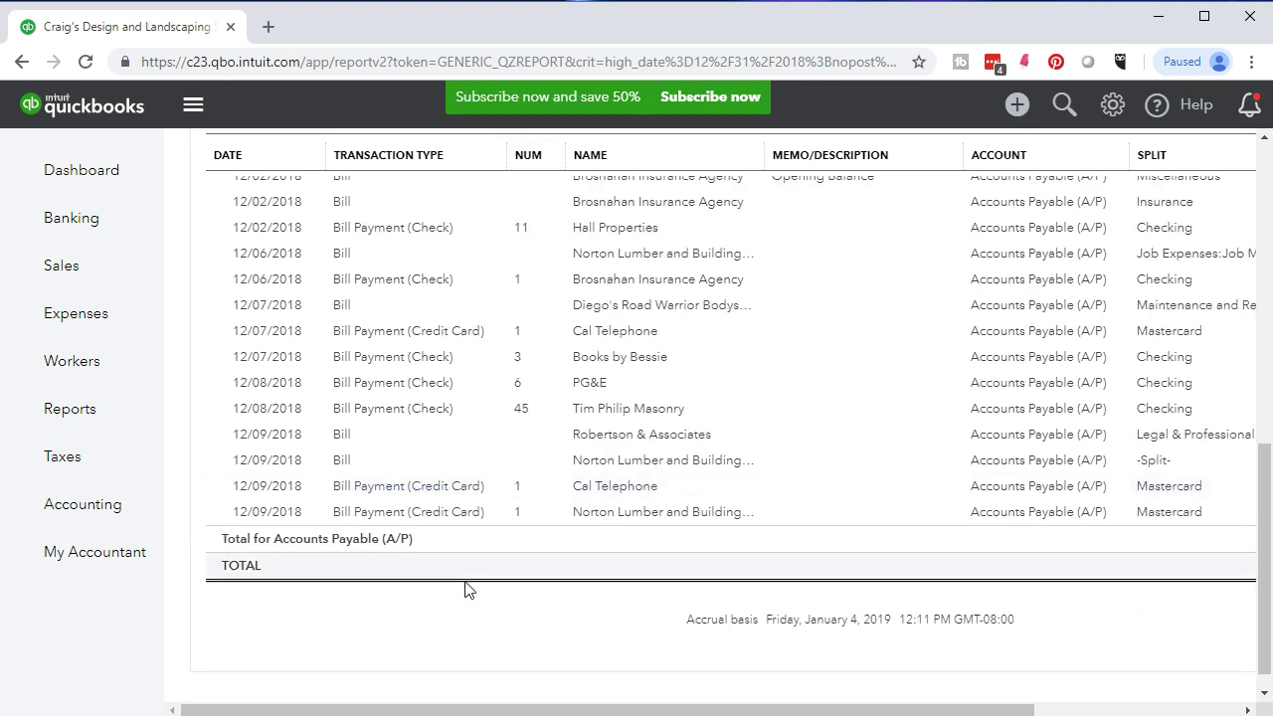
scroll(464, 588, "up", 8)
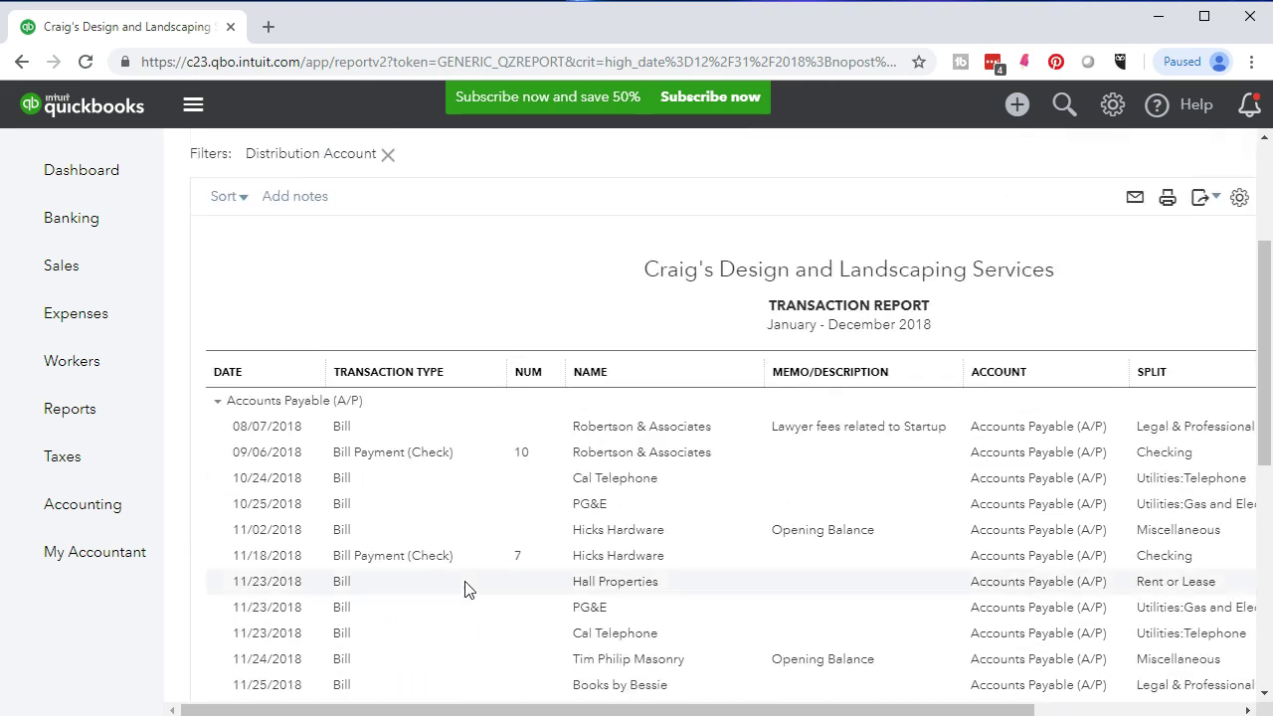
Step: Return to the report list and open the Accounts payable aging summary under What you owe
left_click(110, 432)
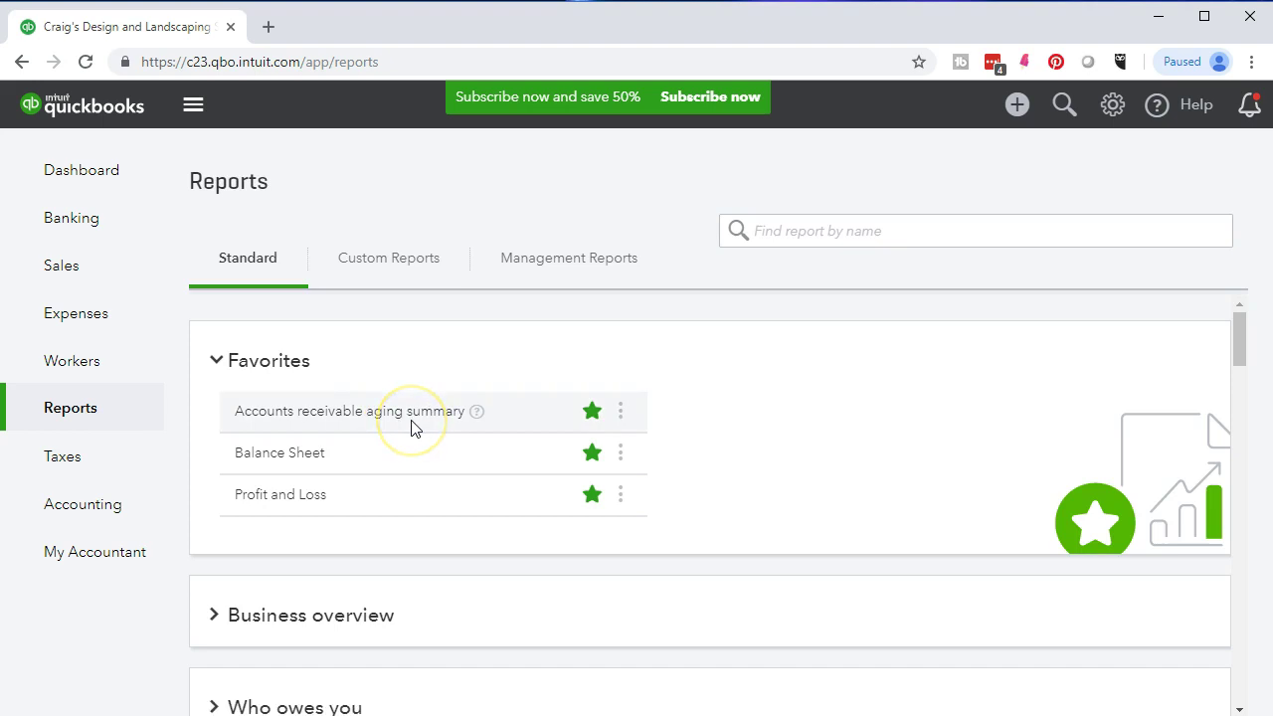
scroll(414, 427, "down", 4)
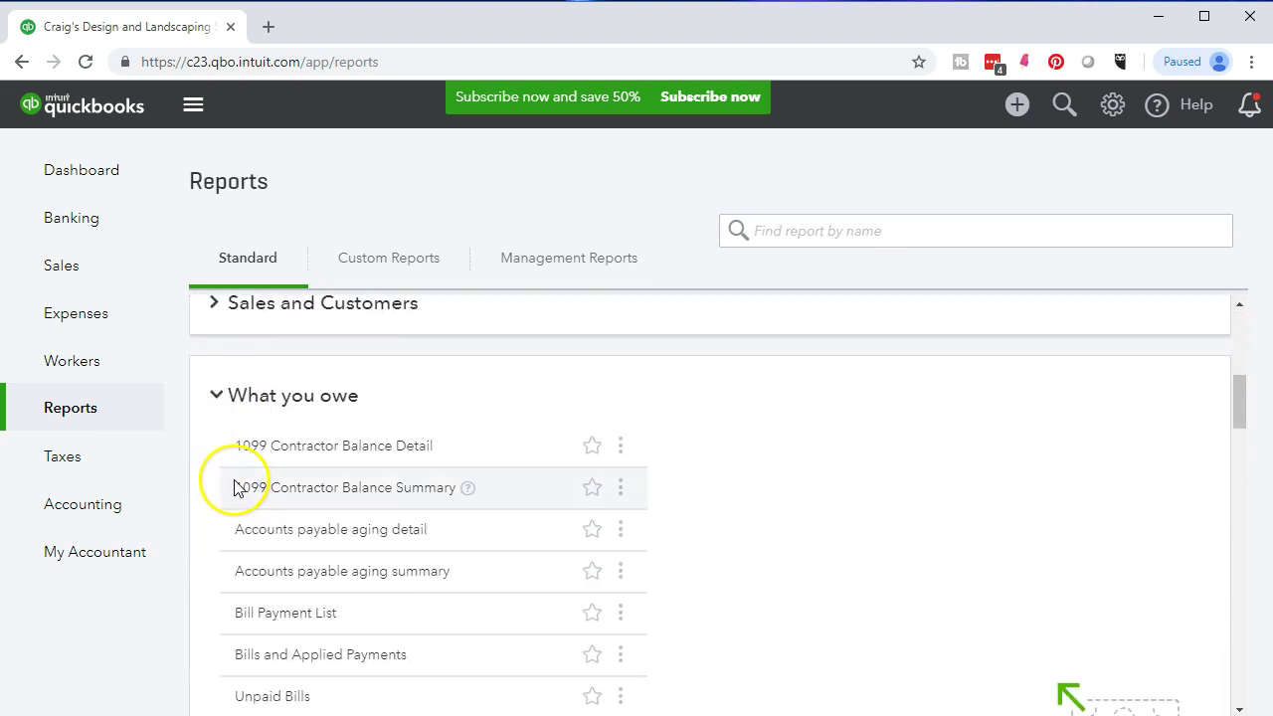
scroll(770, 534, "down", 2)
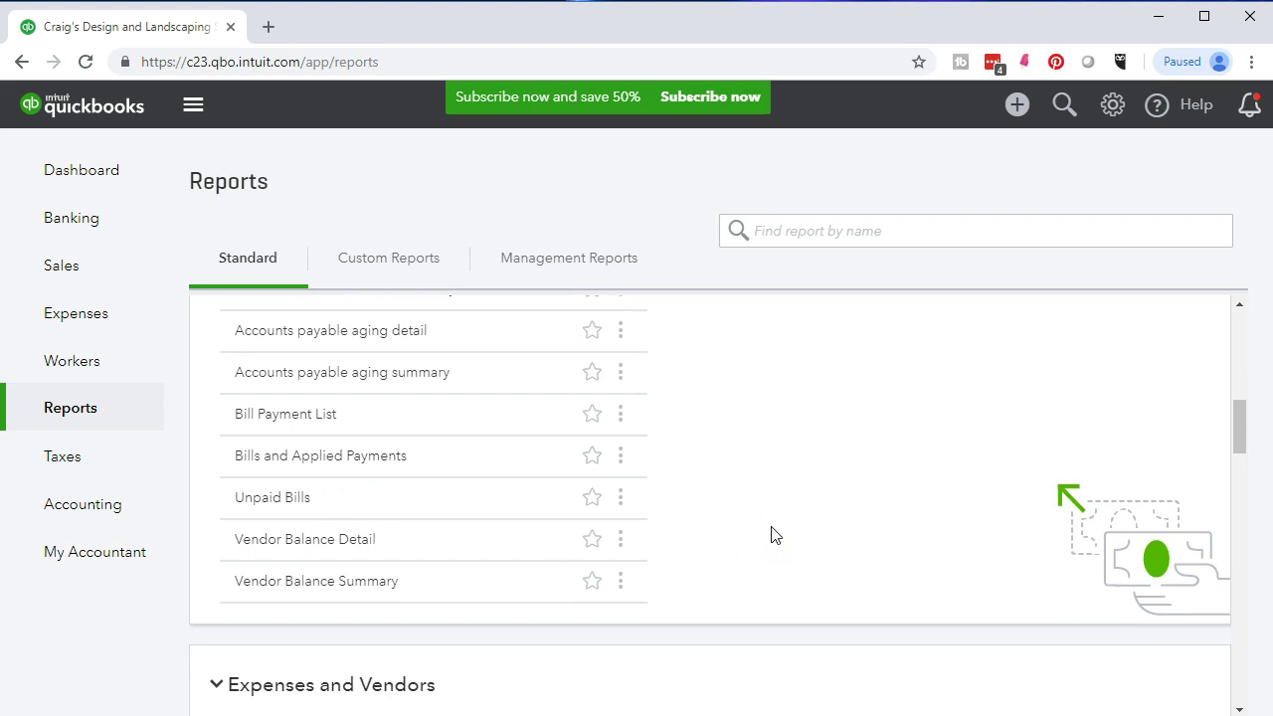
left_click(593, 457)
left_click(458, 407)
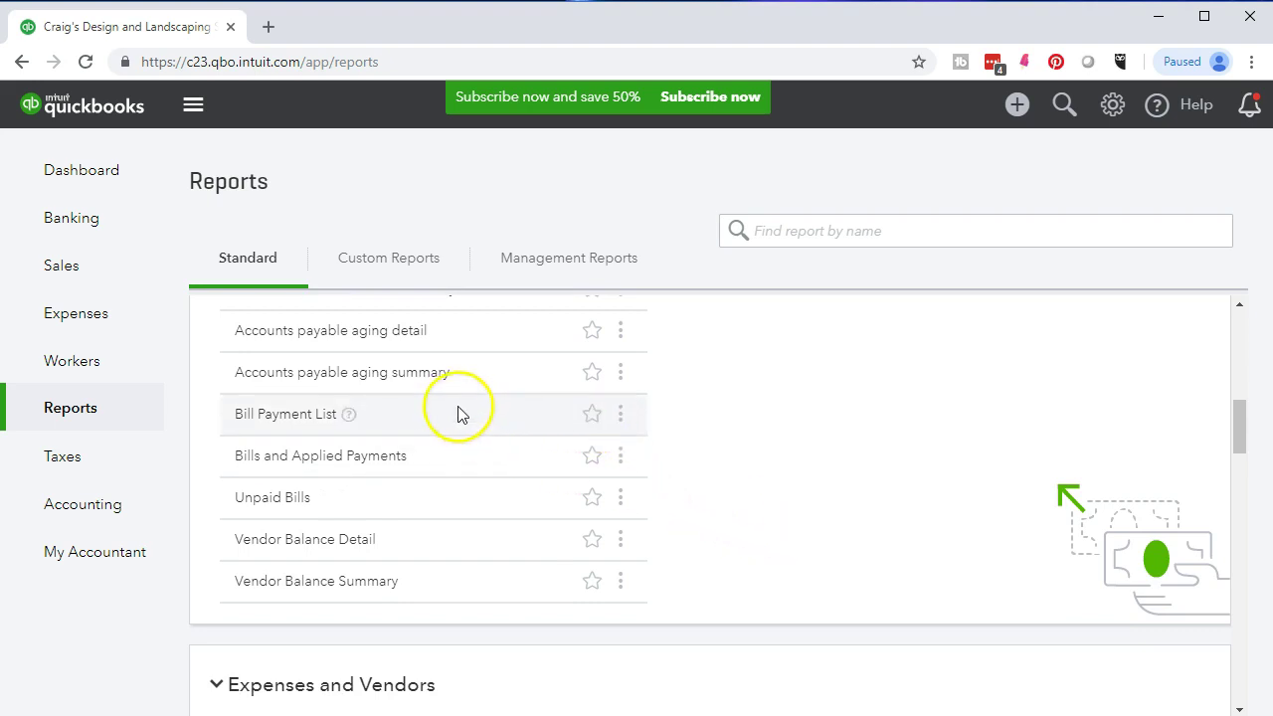
left_click(411, 374)
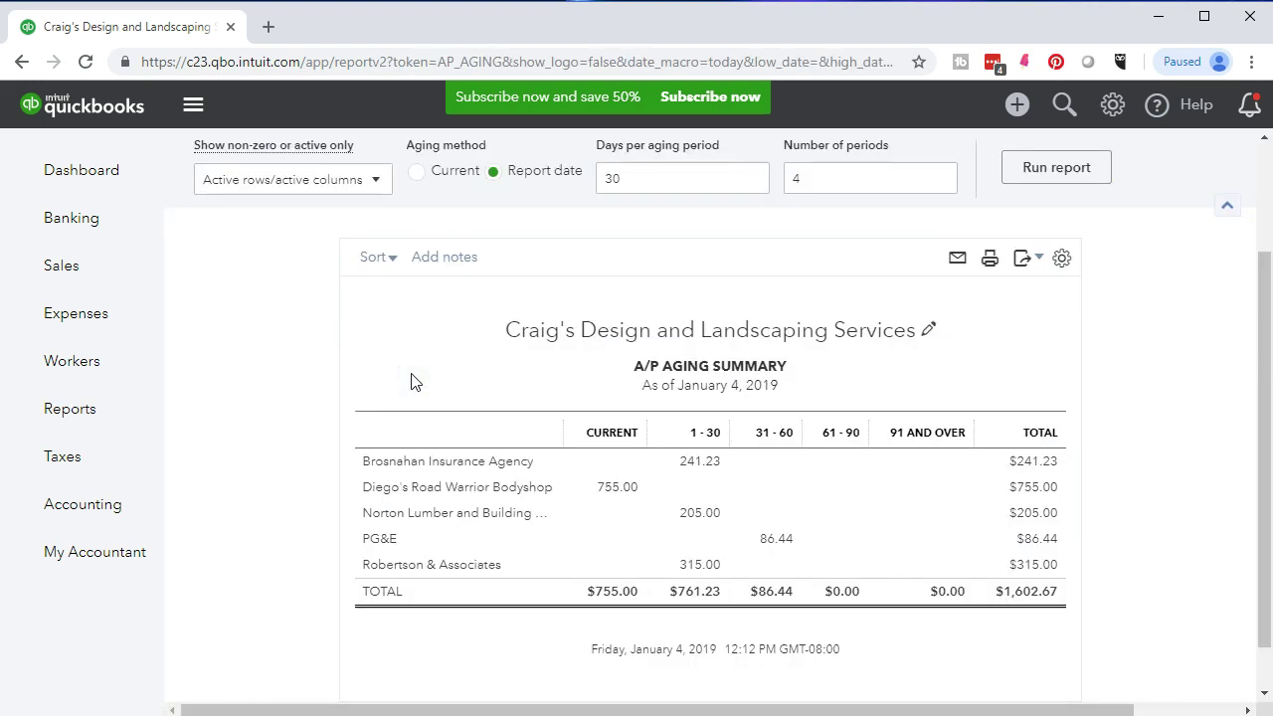
Step: Run the A/P aging summary as of 12/31/2018 and review the vendor balances by aging period
left_click_drag(540, 256, 438, 258)
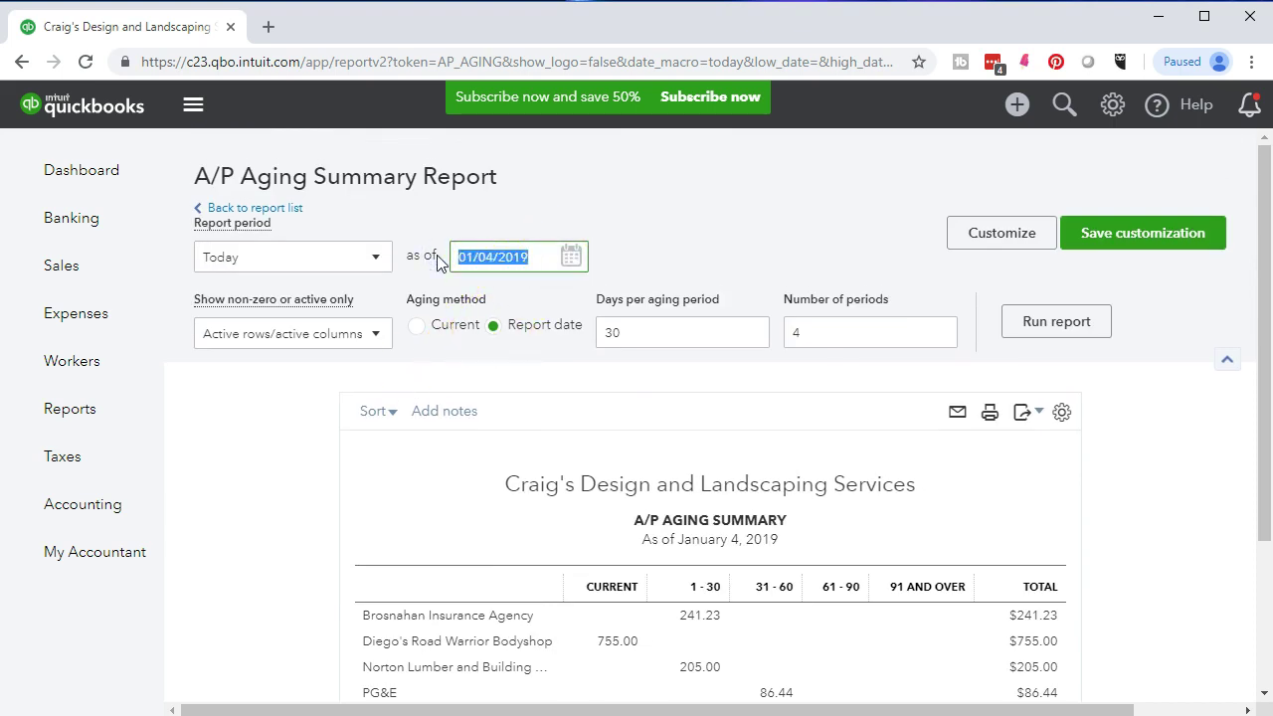
type("123118")
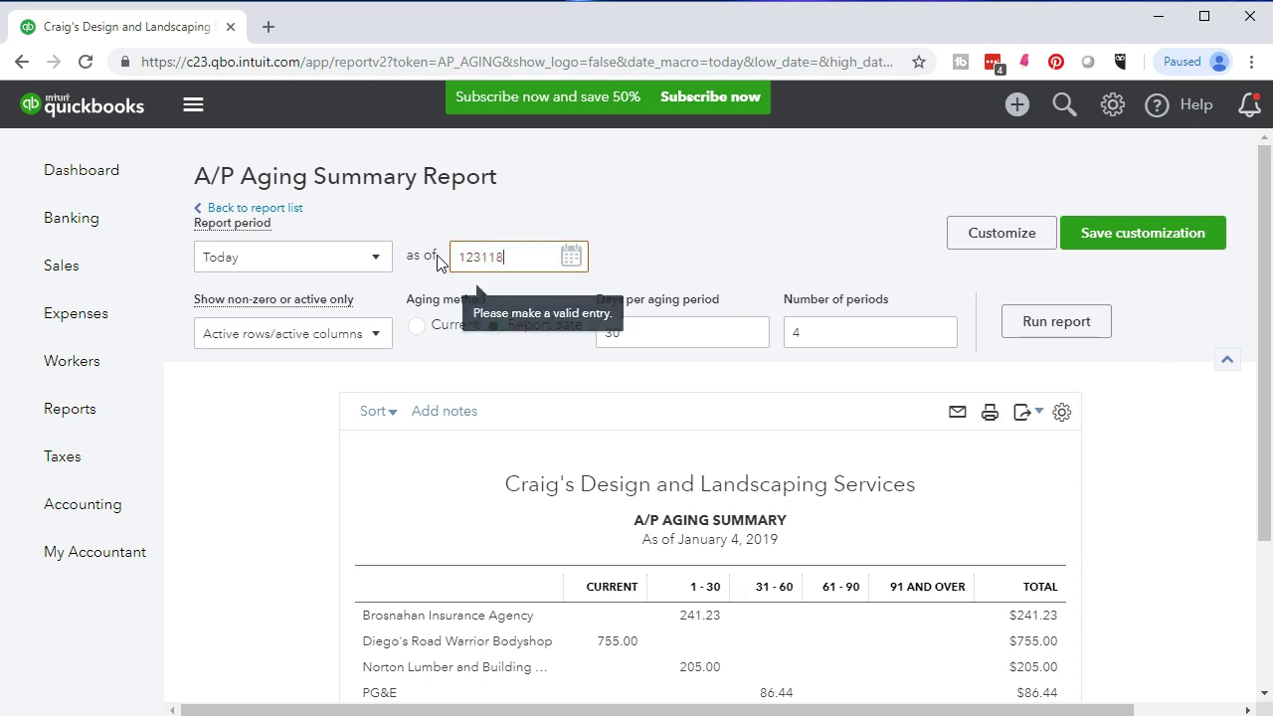
key("Tab")
left_click(489, 256)
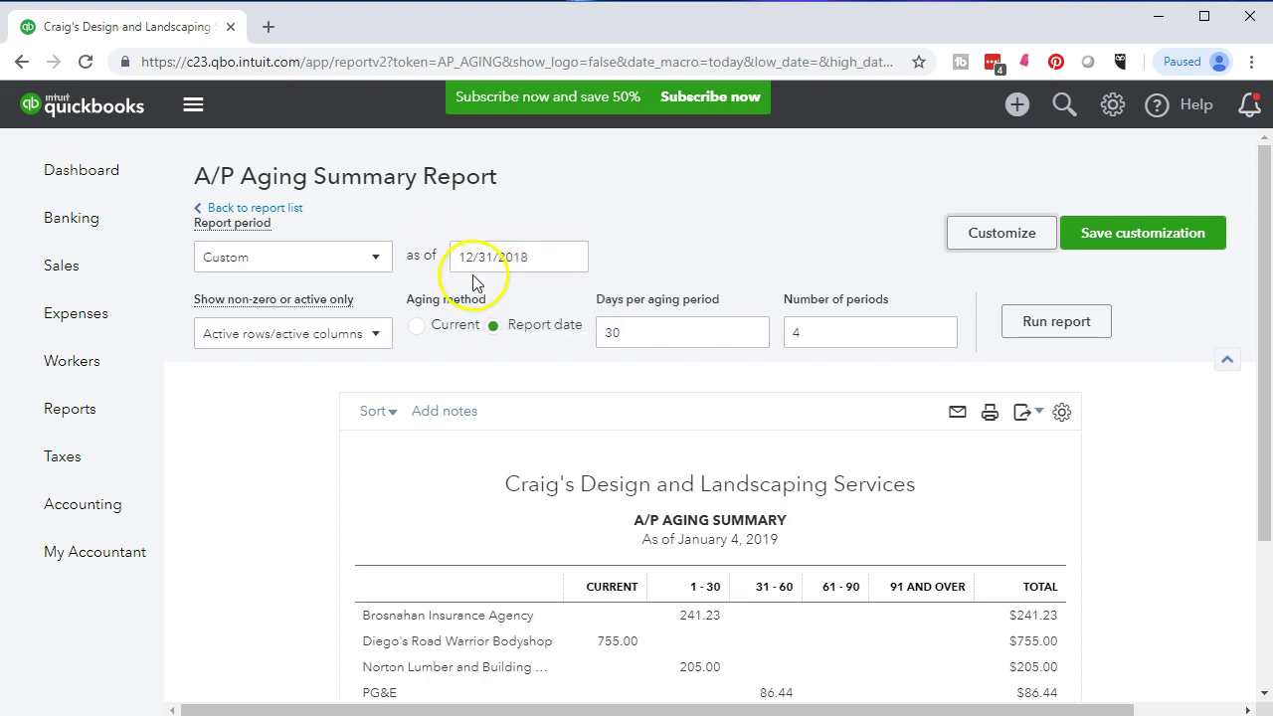
left_click(1032, 340)
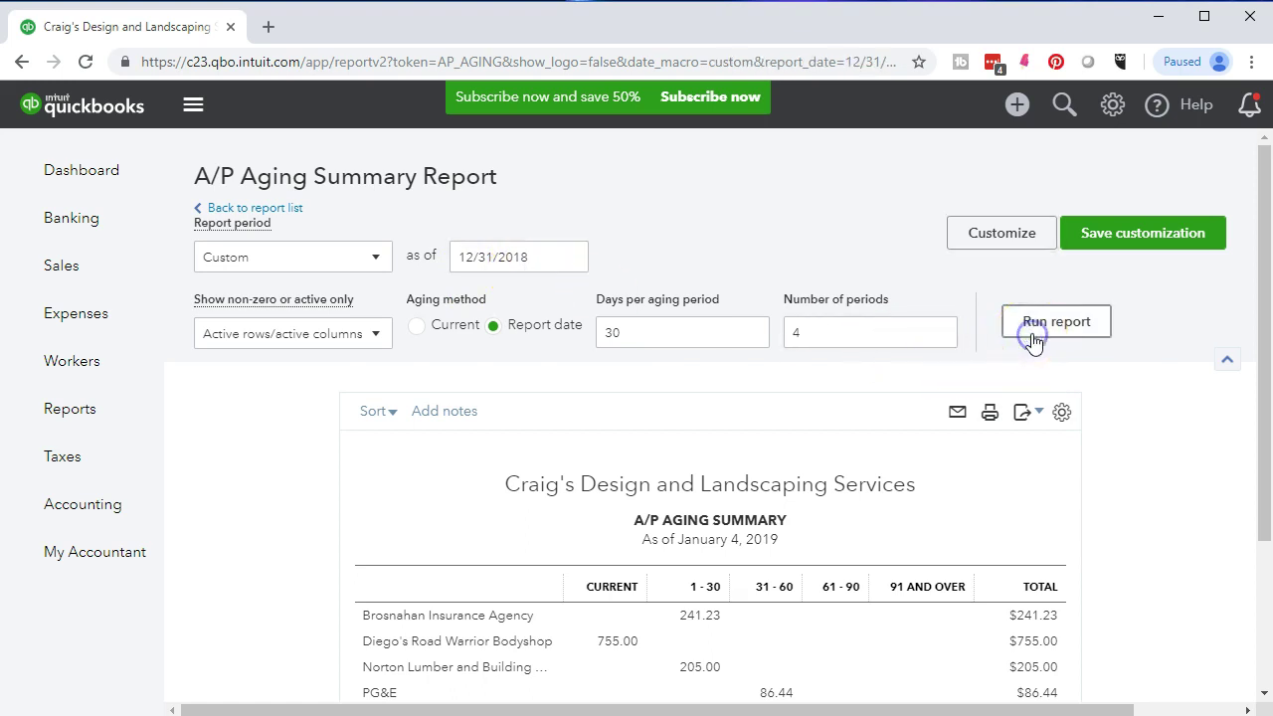
scroll(1031, 341, "down", 3)
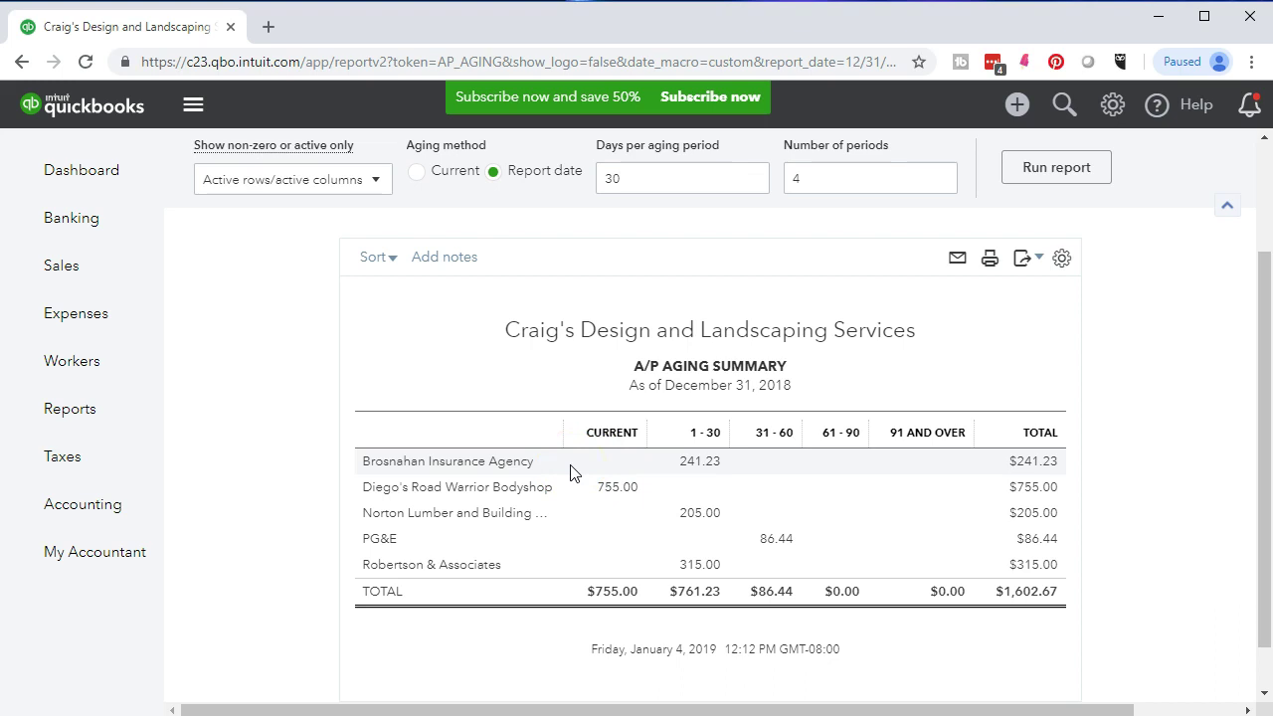
scroll(569, 469, "up", 2)
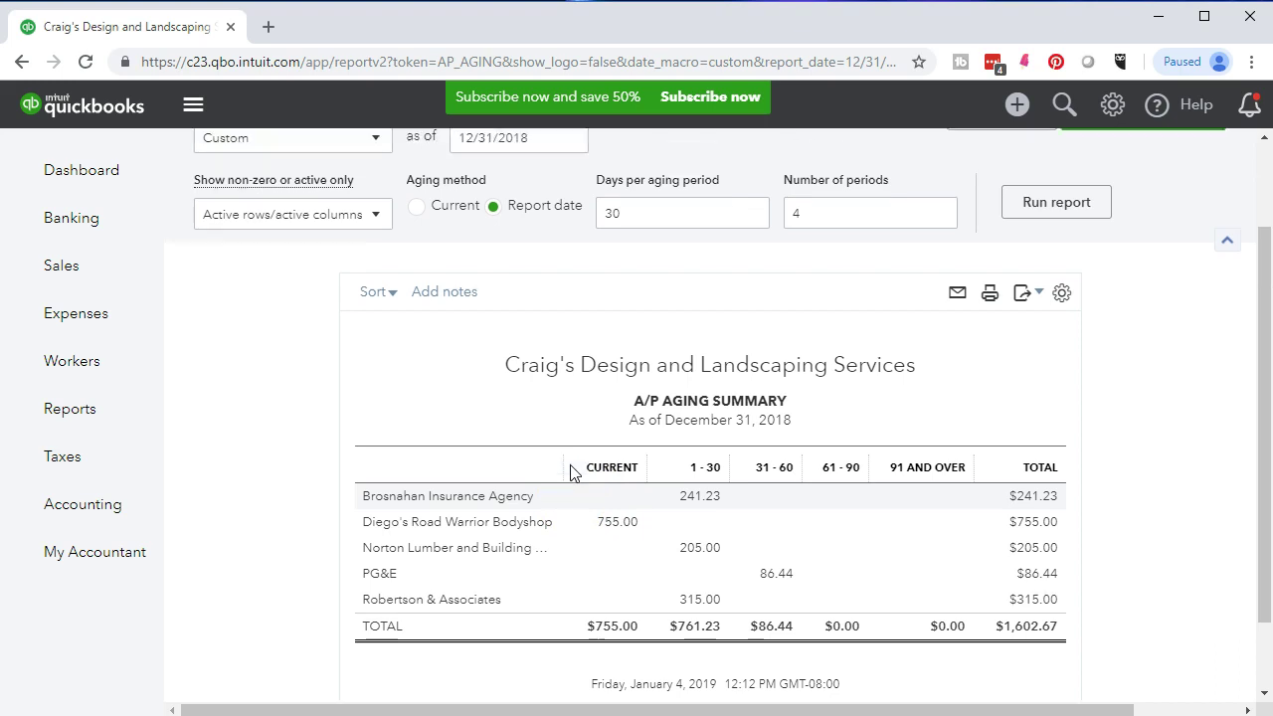
Step: Examine the aging method and the vendor amounts in the Current, 1 - 30 and 31 - 60 columns of the A/P aging summary
left_click(514, 476)
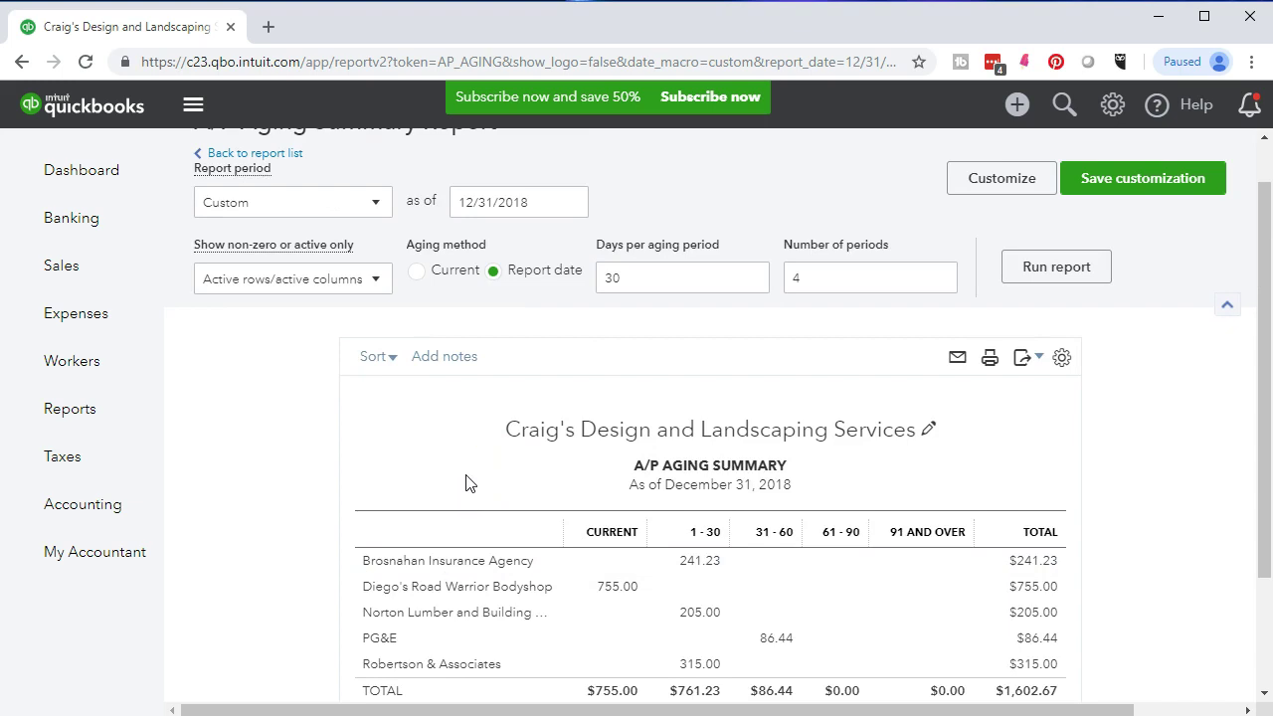
scroll(469, 483, "up", 1)
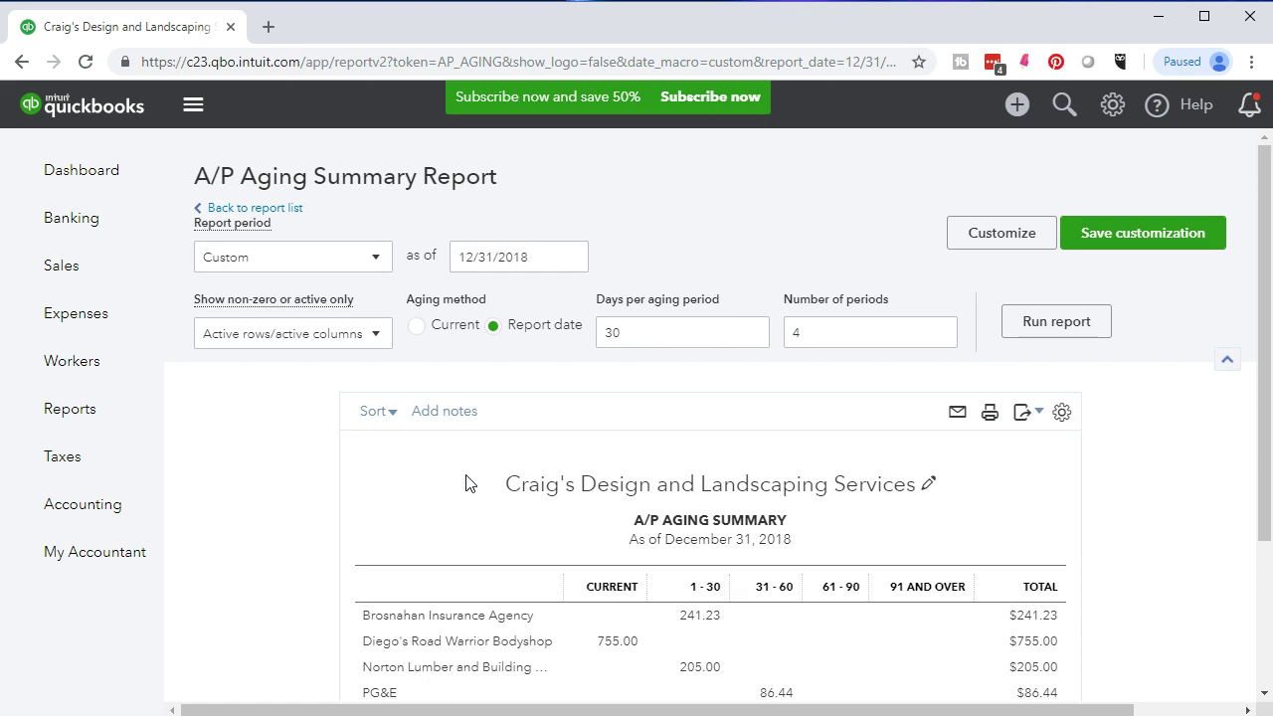
scroll(469, 483, "down", 2)
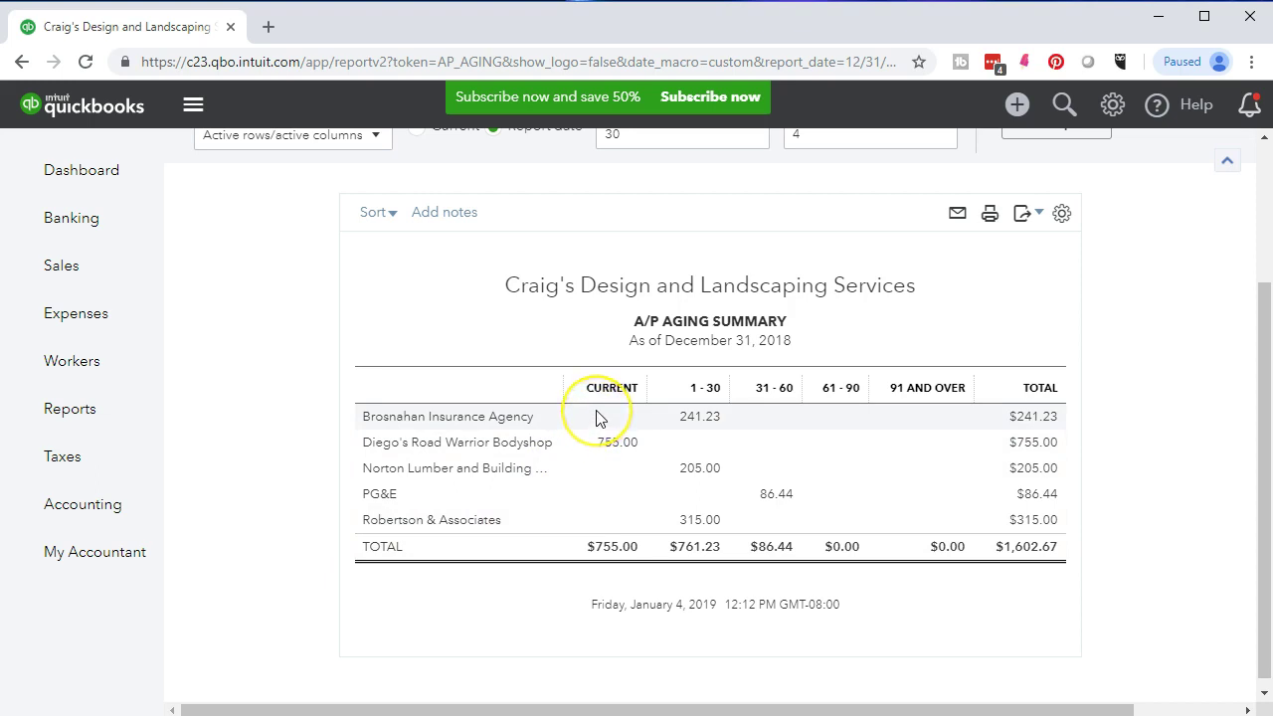
left_click(597, 445)
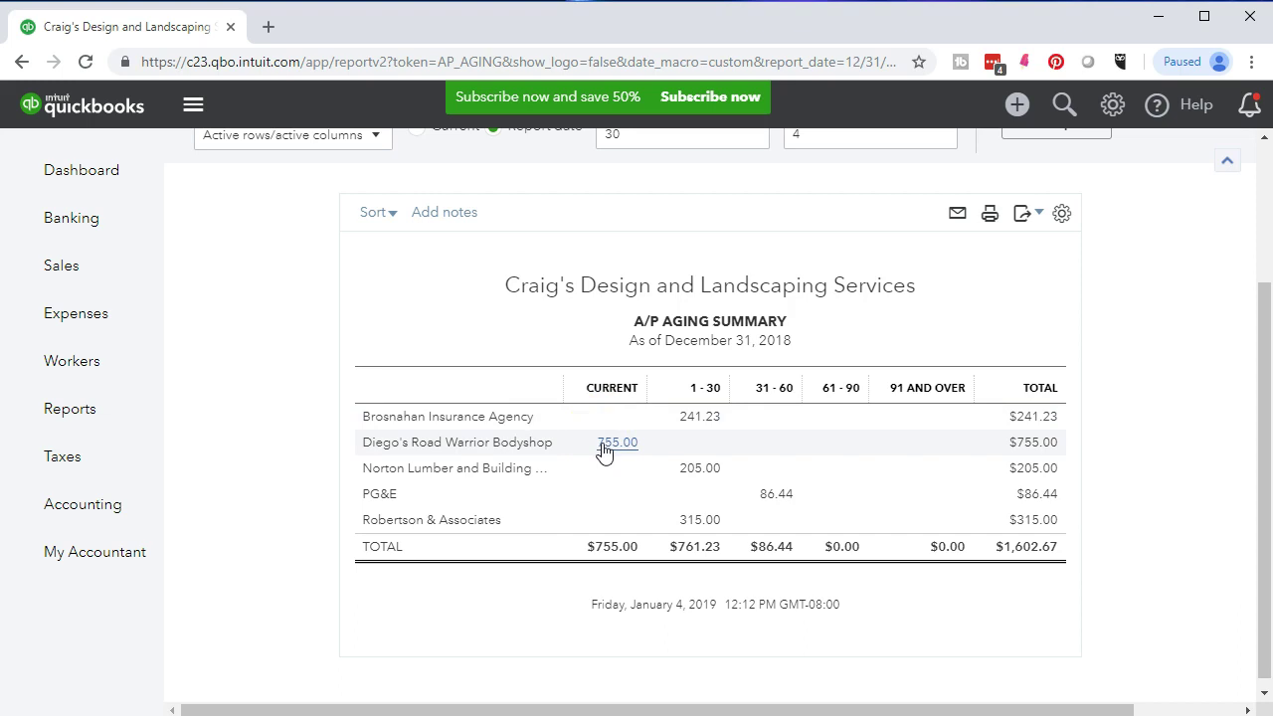
left_click(645, 440)
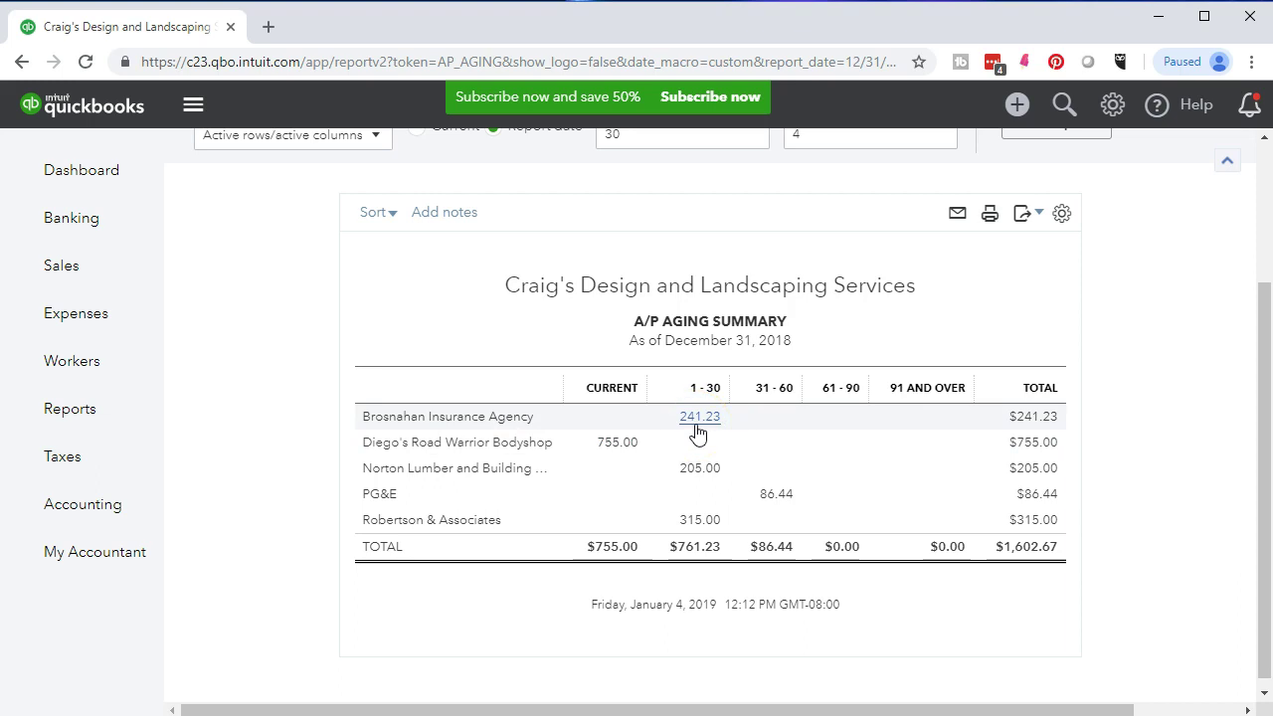
left_click(768, 497)
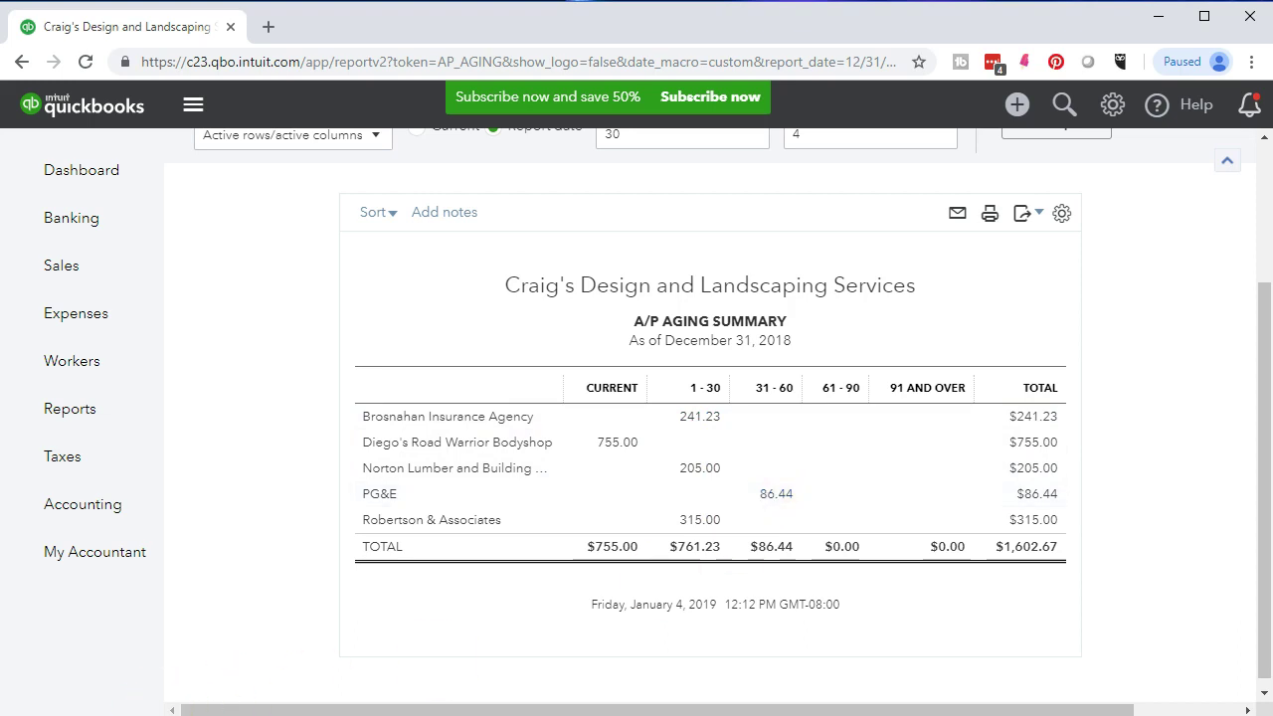
left_click(775, 563)
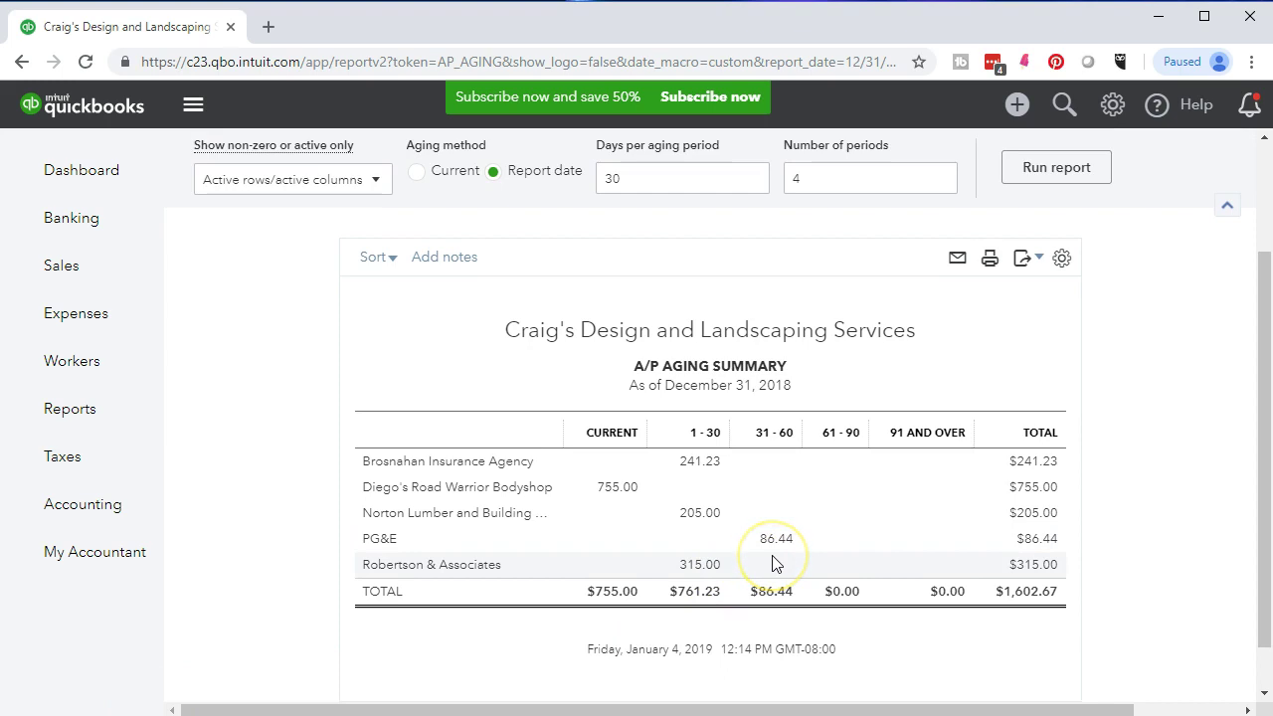
Step: Drill into PG&E's balance in the 31 - 60 aging period and open its bill to review the dates and account details
left_click(775, 544)
left_click(774, 545)
left_click(436, 524)
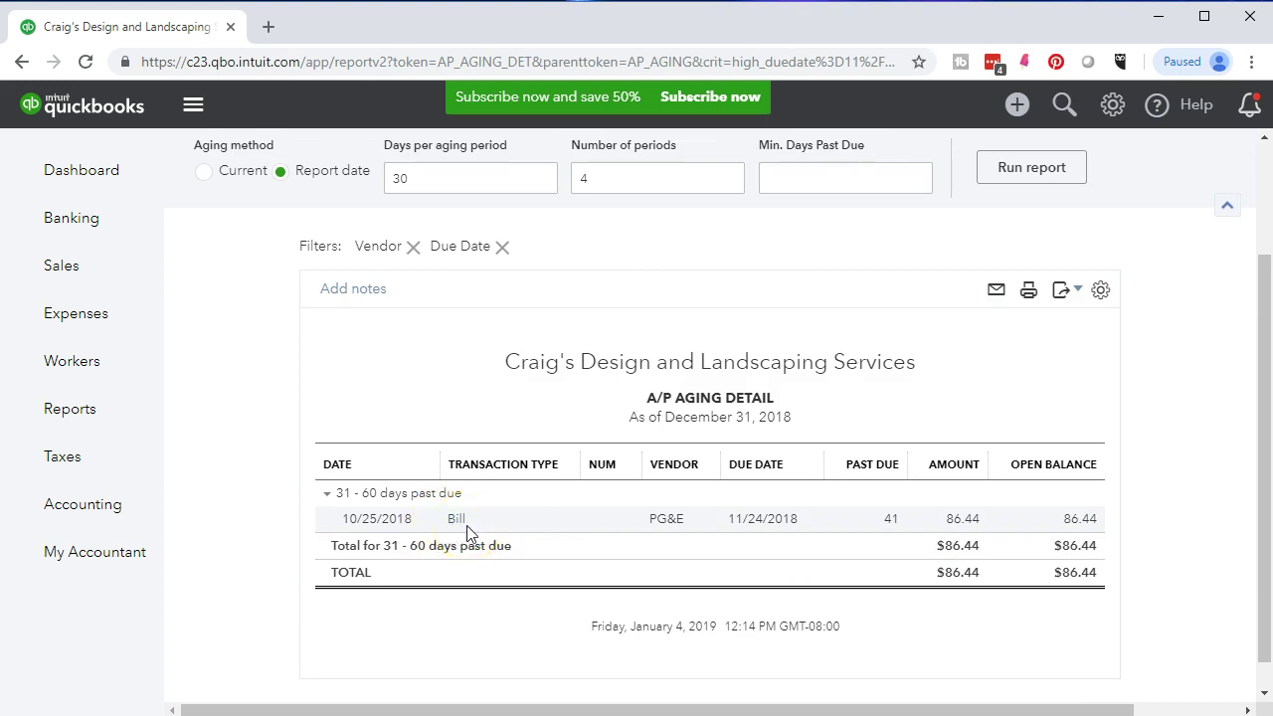
left_click(455, 527)
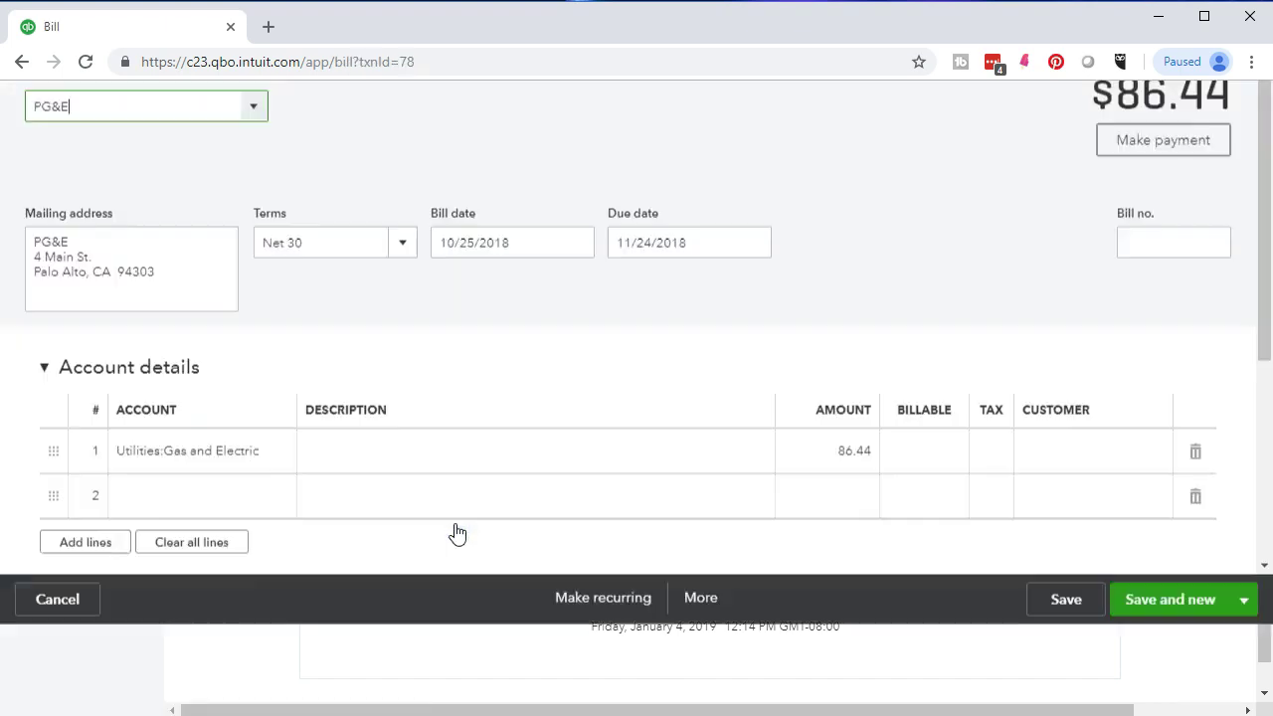
left_click(486, 539)
scroll(490, 540, "down", 2)
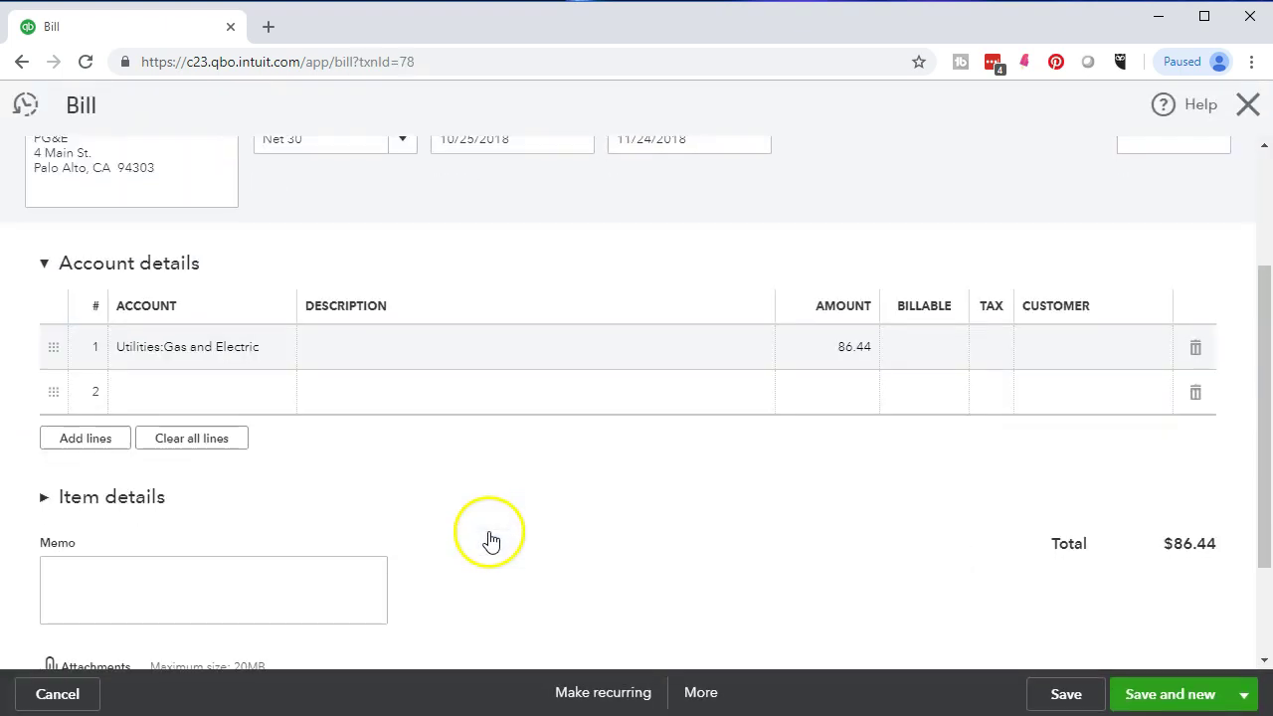
scroll(490, 540, "up", 2)
left_click(641, 509)
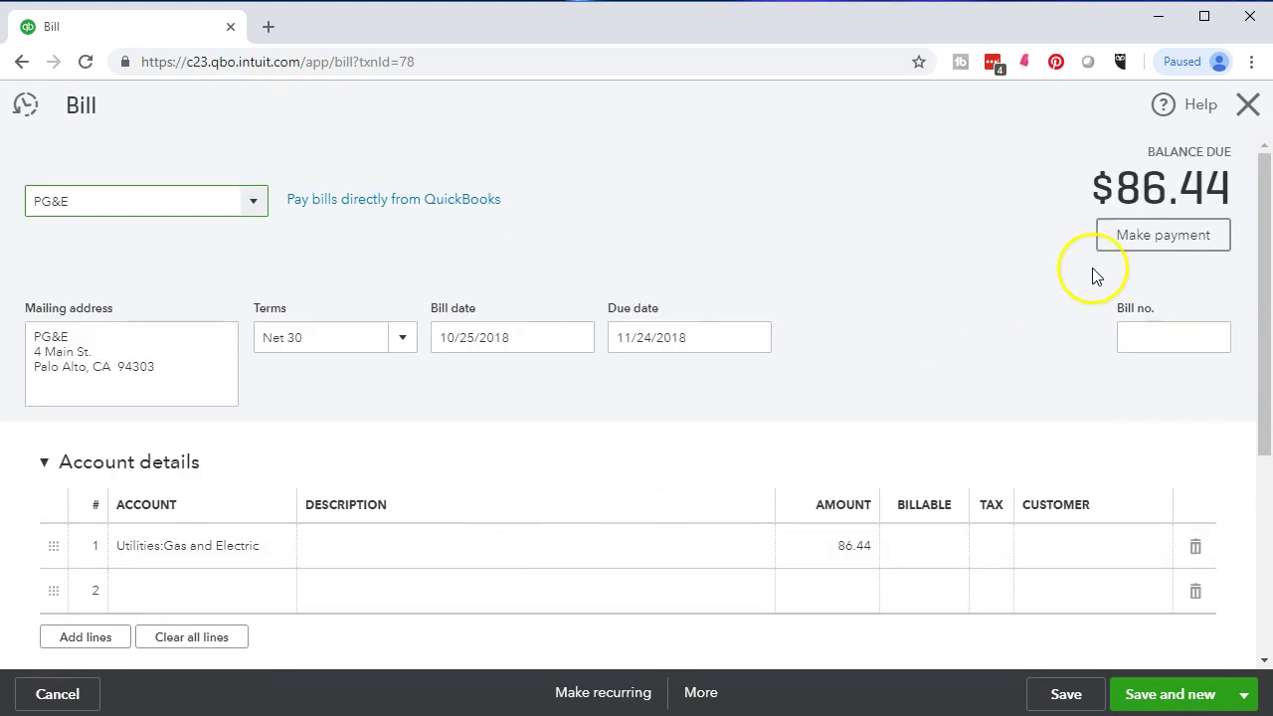
Step: Close the PG&E bill without changes and return from the aging detail to the A/P aging summary
left_click(1248, 108)
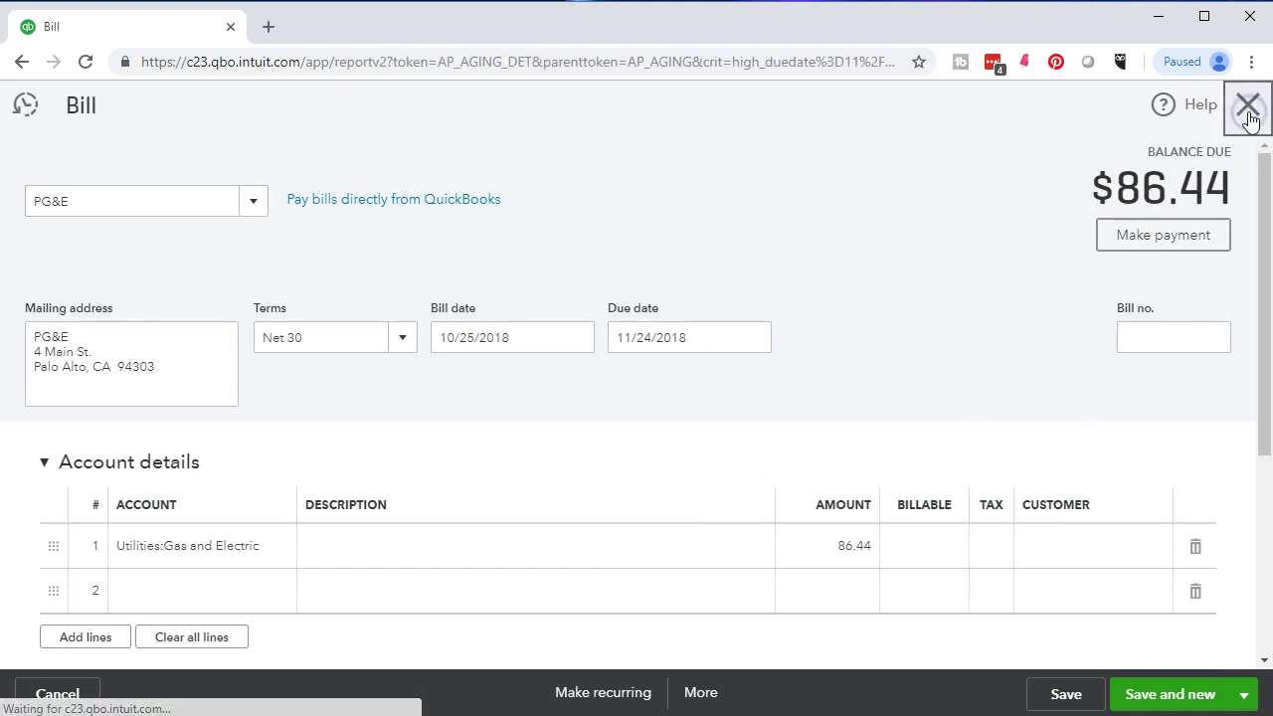
scroll(708, 530, "up", 2)
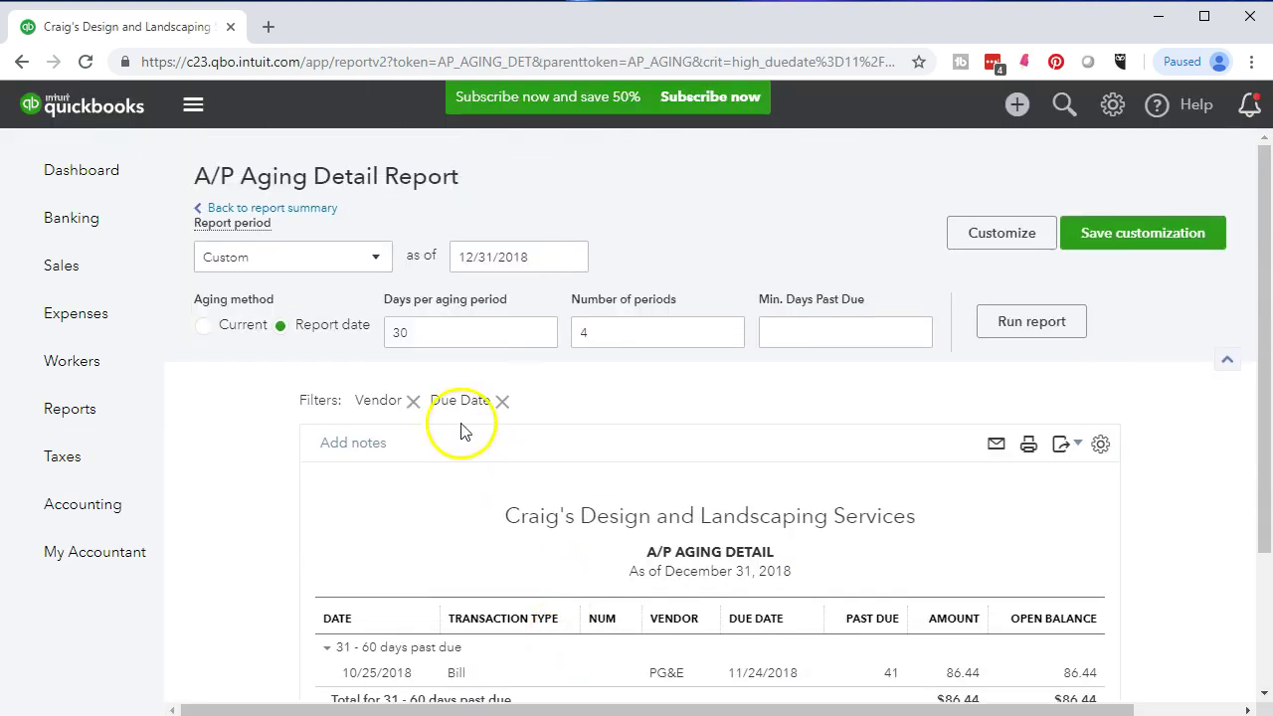
left_click(311, 221)
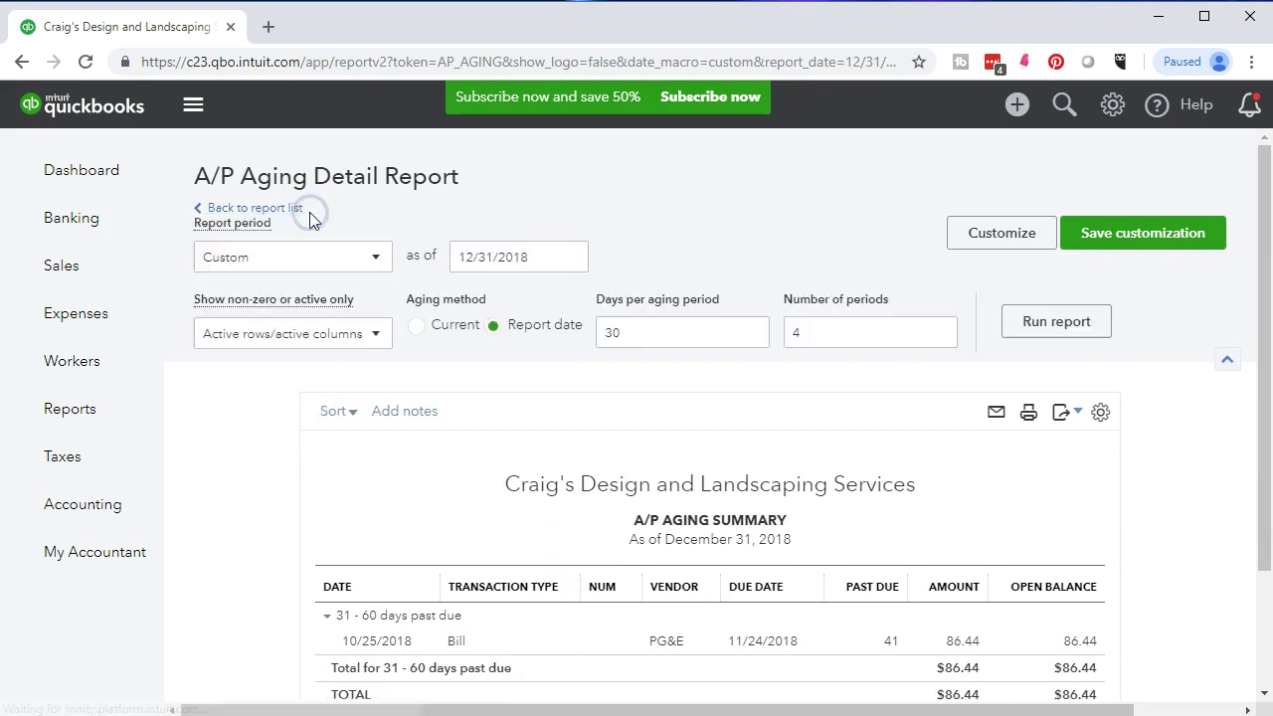
scroll(312, 218, "down", 2)
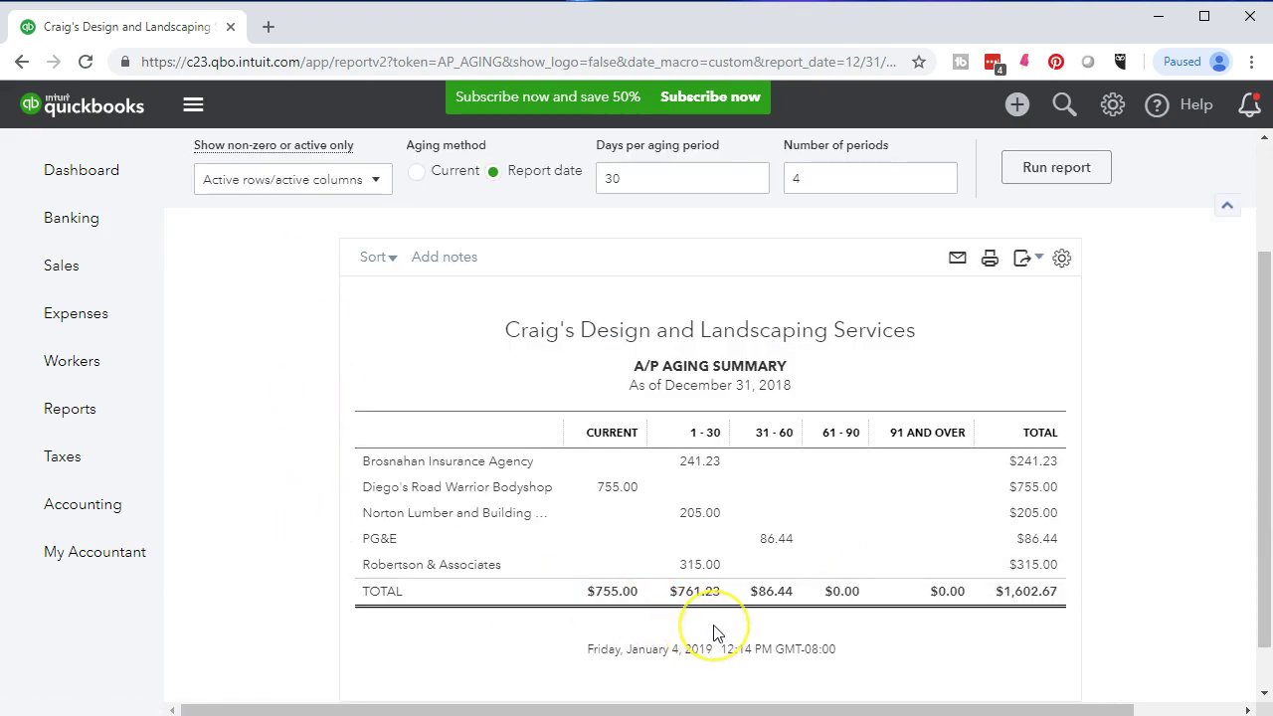
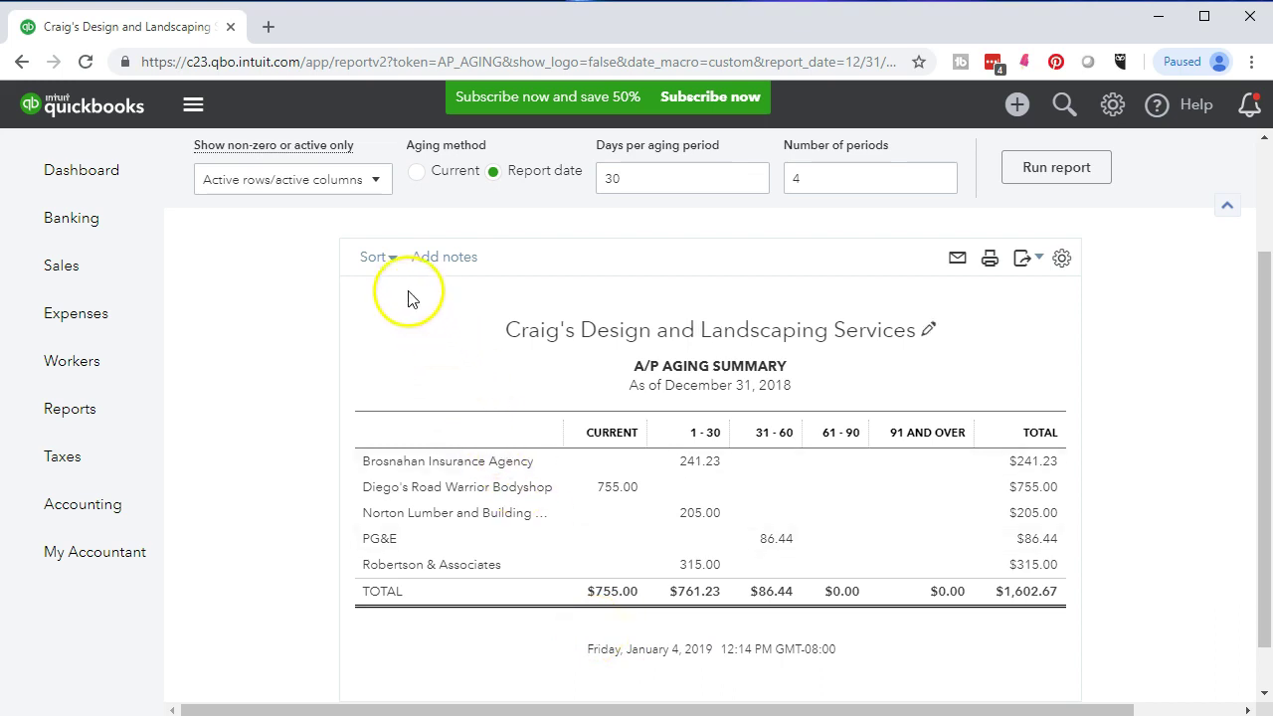
Step: Sort the A/P aging summary by total in ascending order and review the vendor totals
left_click(393, 261)
left_click(404, 299)
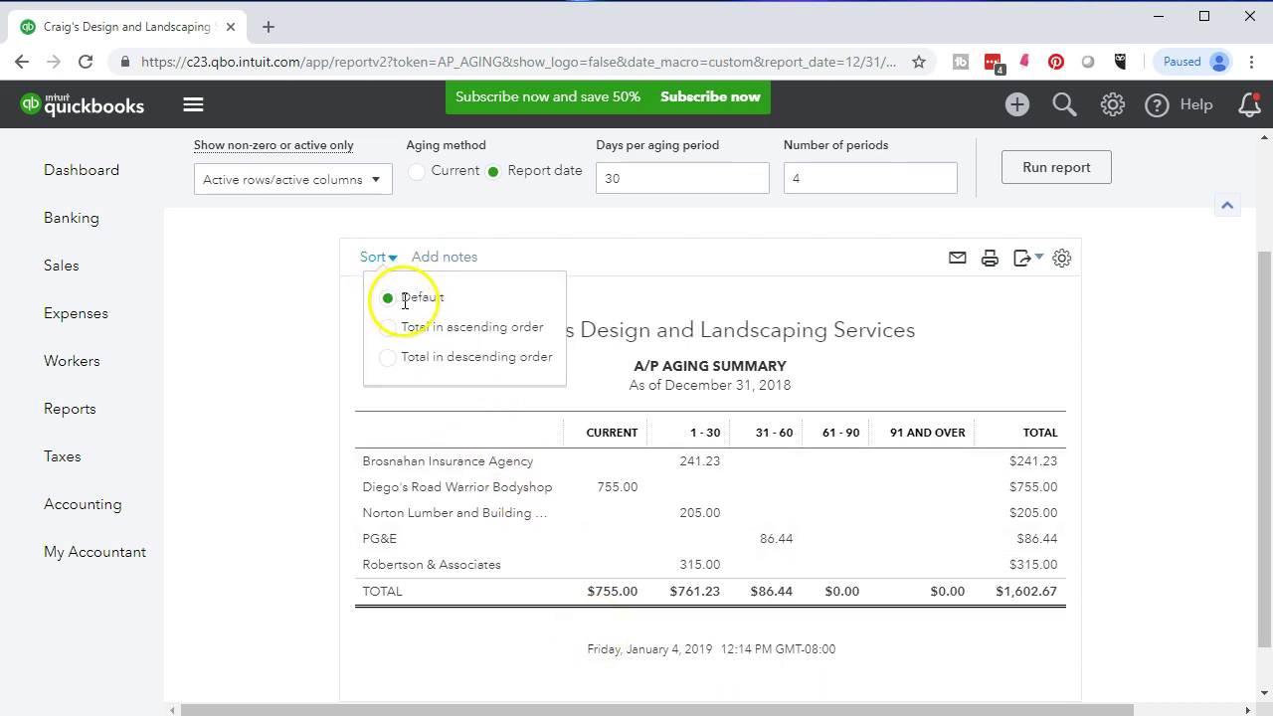
left_click(392, 327)
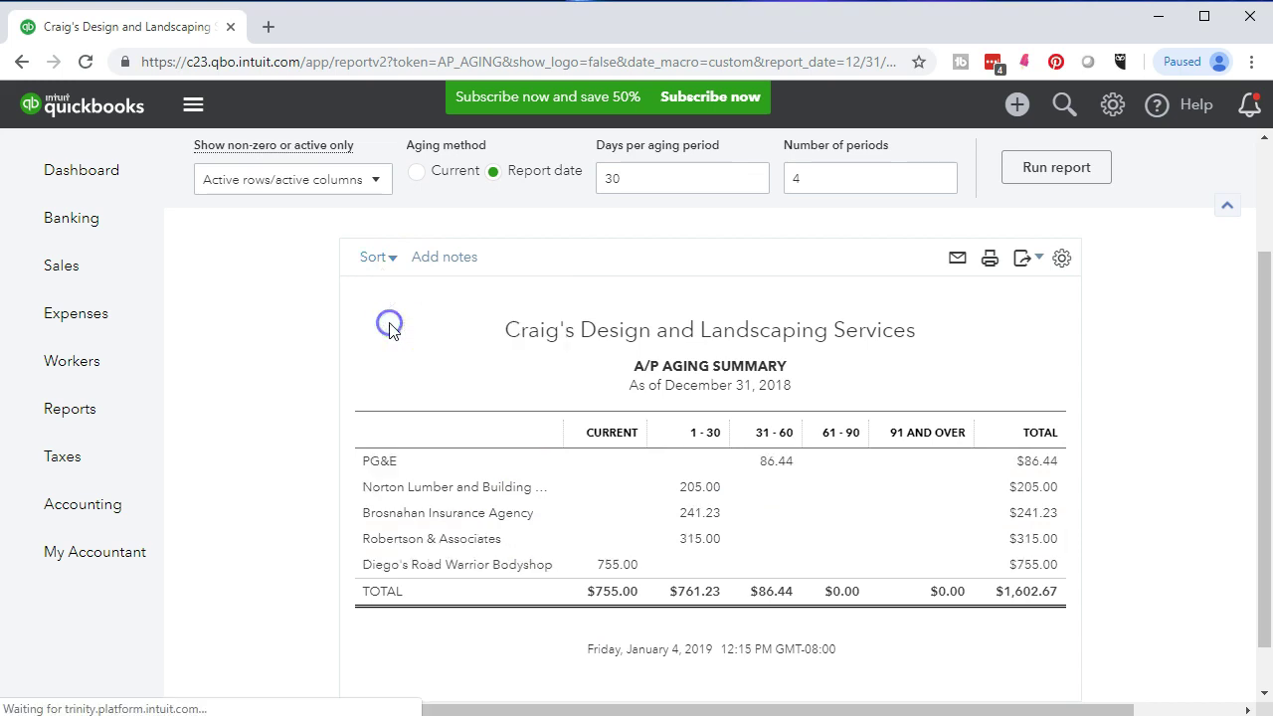
left_click(989, 588)
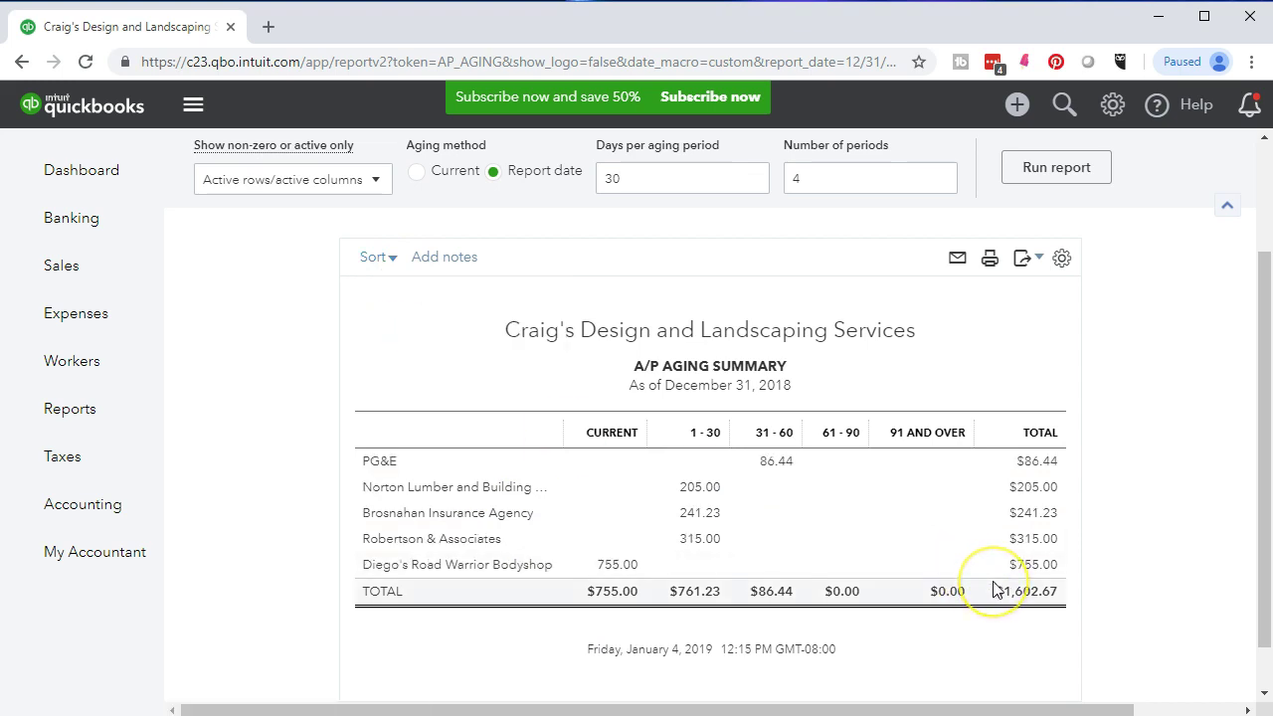
left_click(1000, 553)
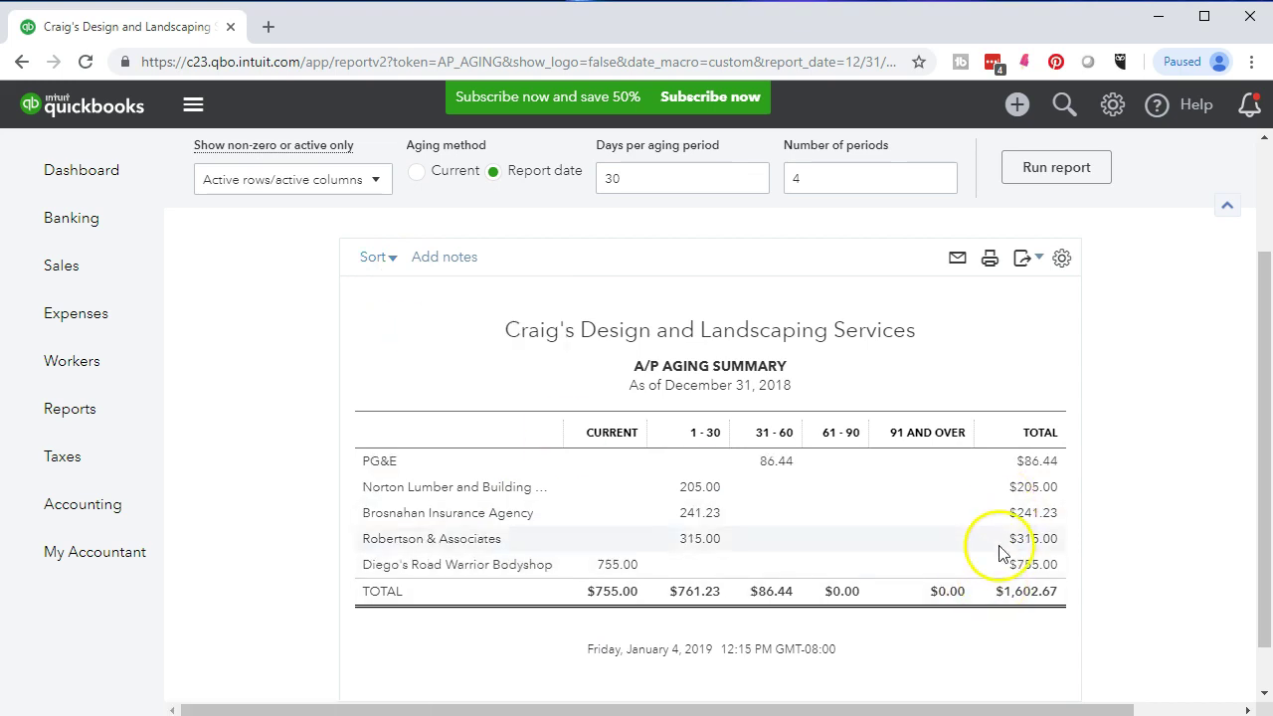
Step: Sort the A/P aging summary by total in descending order and review the largest vendor balances
left_click(386, 256)
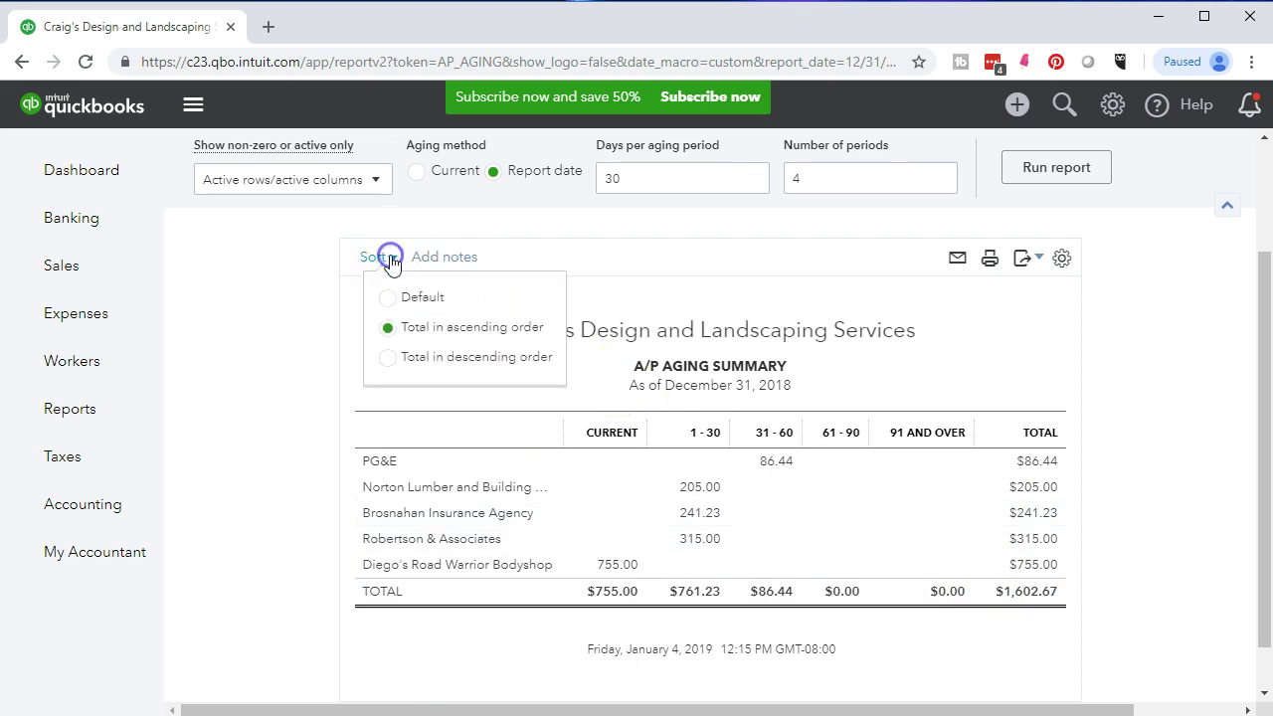
left_click(396, 366)
left_click(1031, 502)
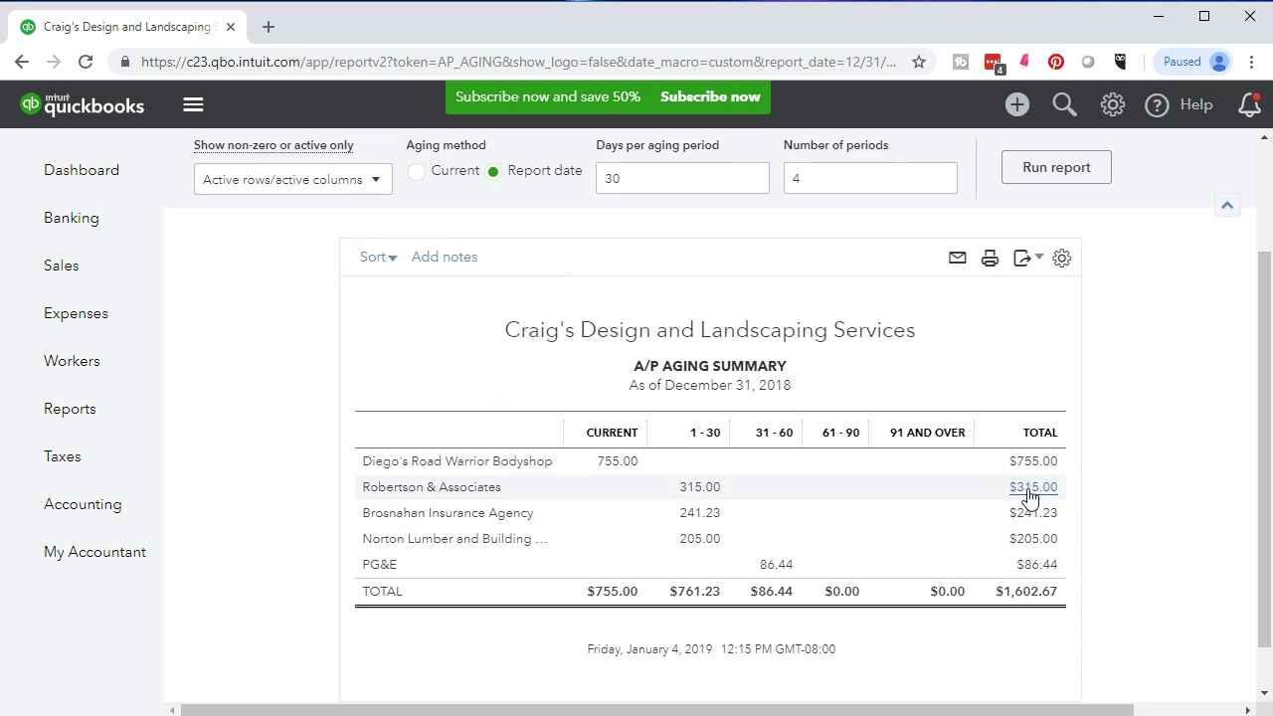
left_click(1094, 485)
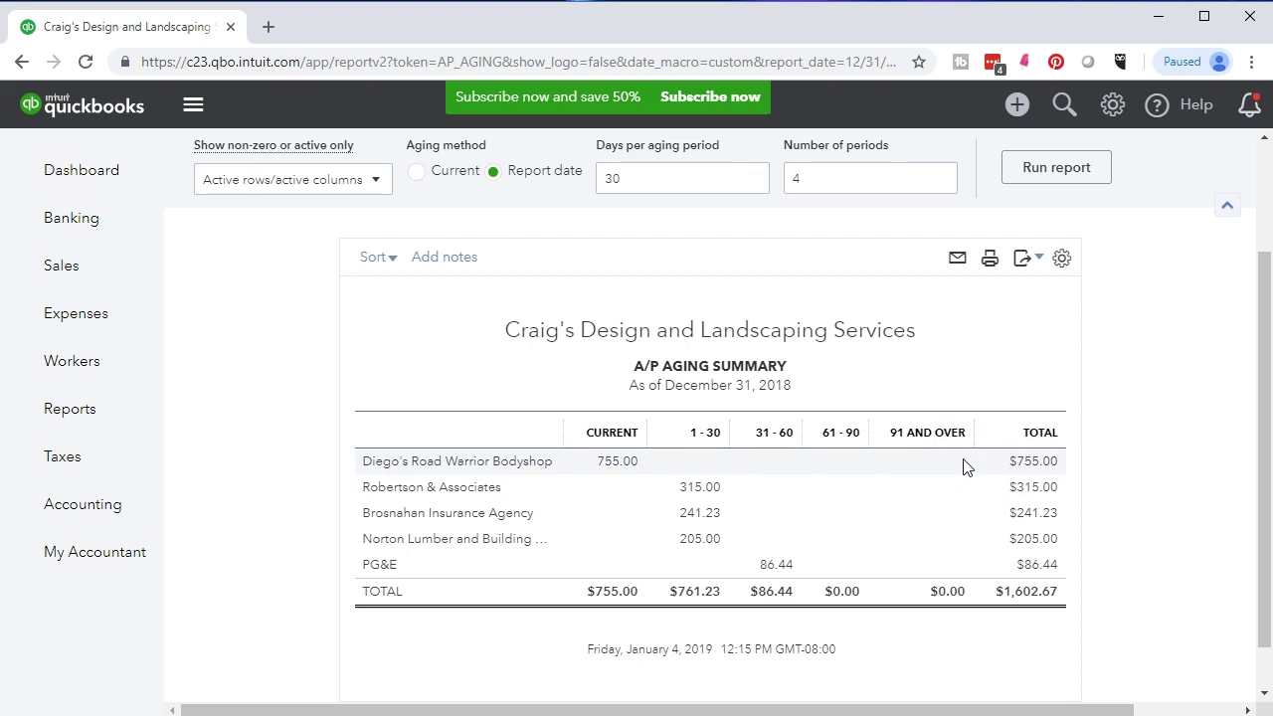
Step: Set the number of aging periods to 6 and rerun the A/P aging summary
scroll(962, 467, "up", 1)
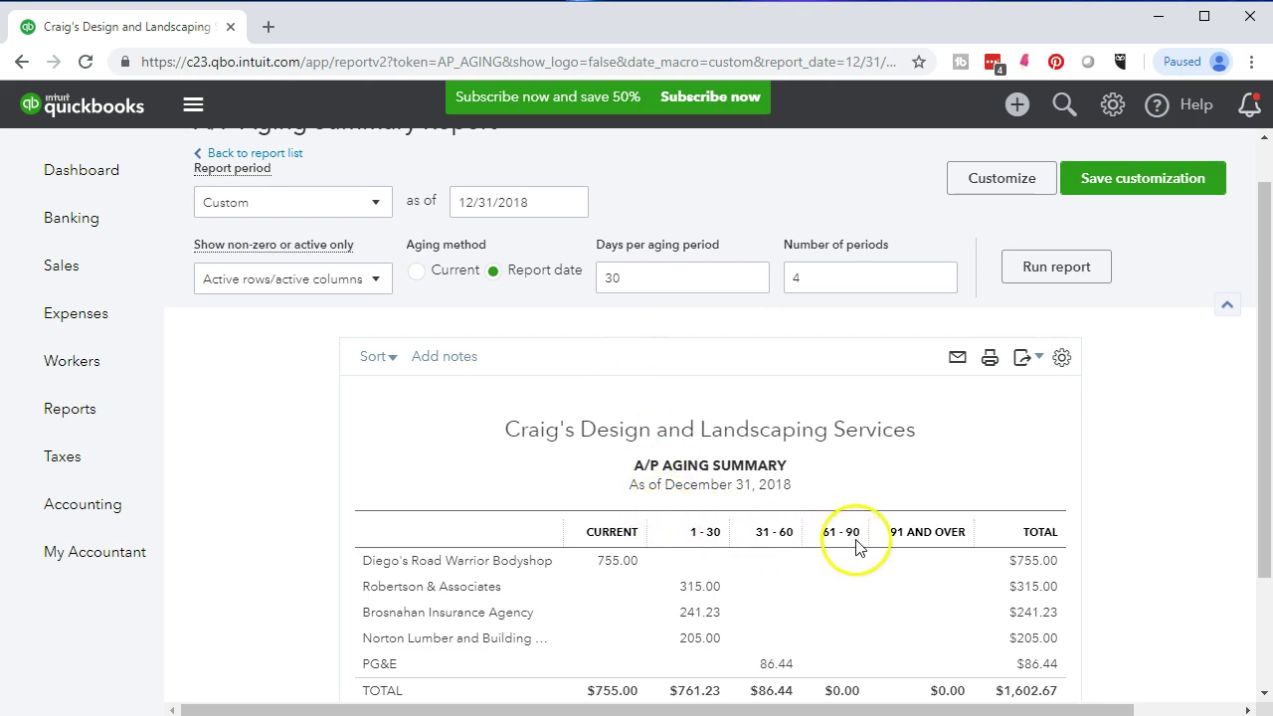
left_click_drag(852, 279, 785, 268)
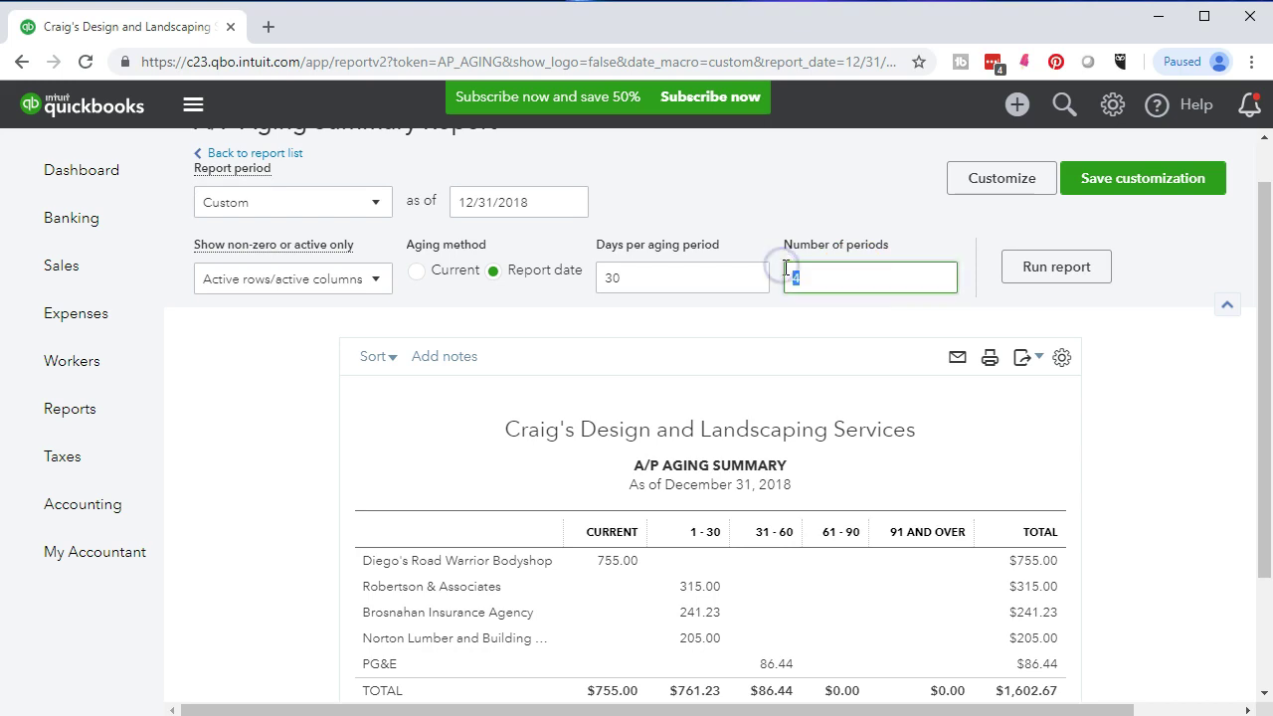
type("6")
left_click(1020, 268)
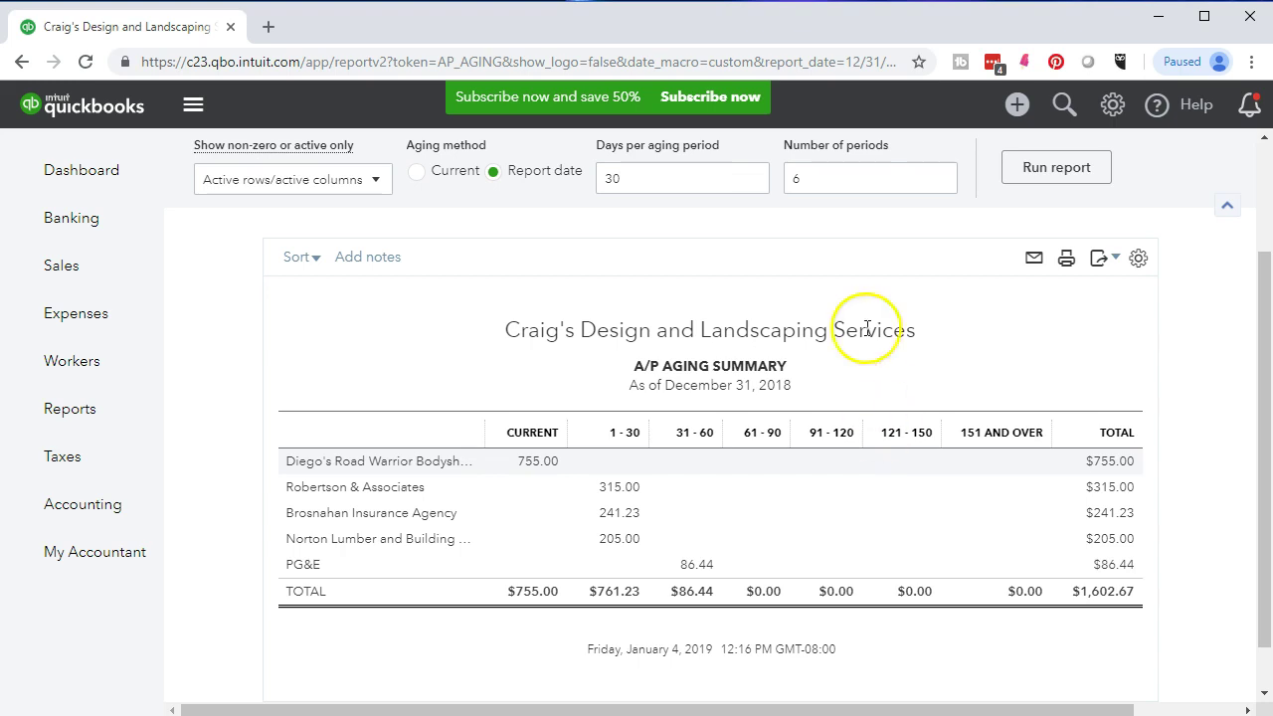
Step: Set the number of aging periods back to 4 and rerun the A/P aging summary
left_click(821, 180)
type("4")
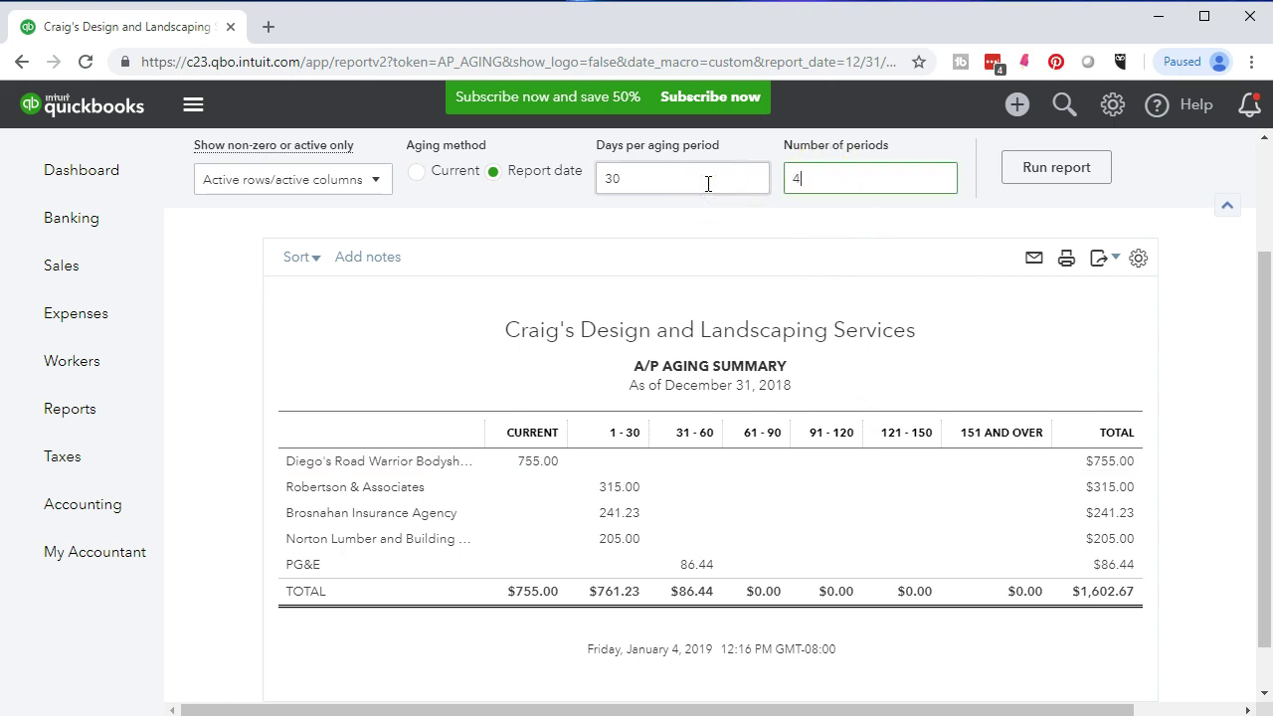
left_click(1014, 187)
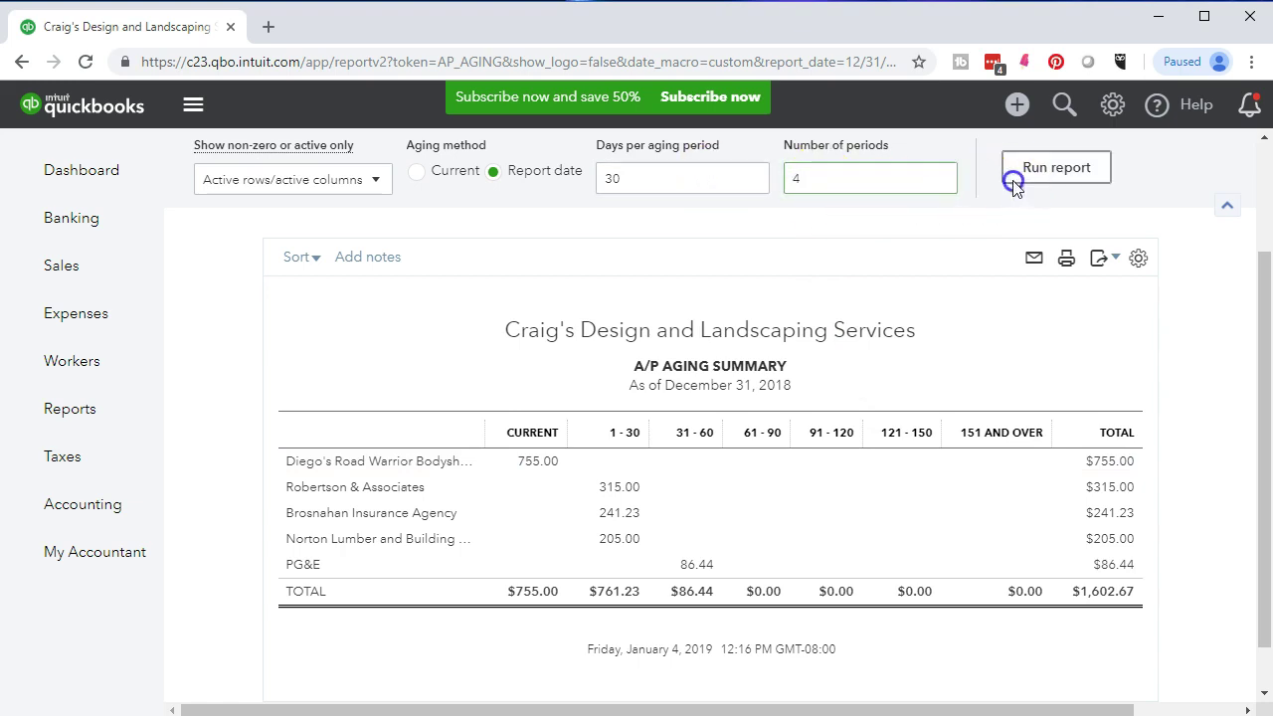
scroll(808, 530, "up", 1)
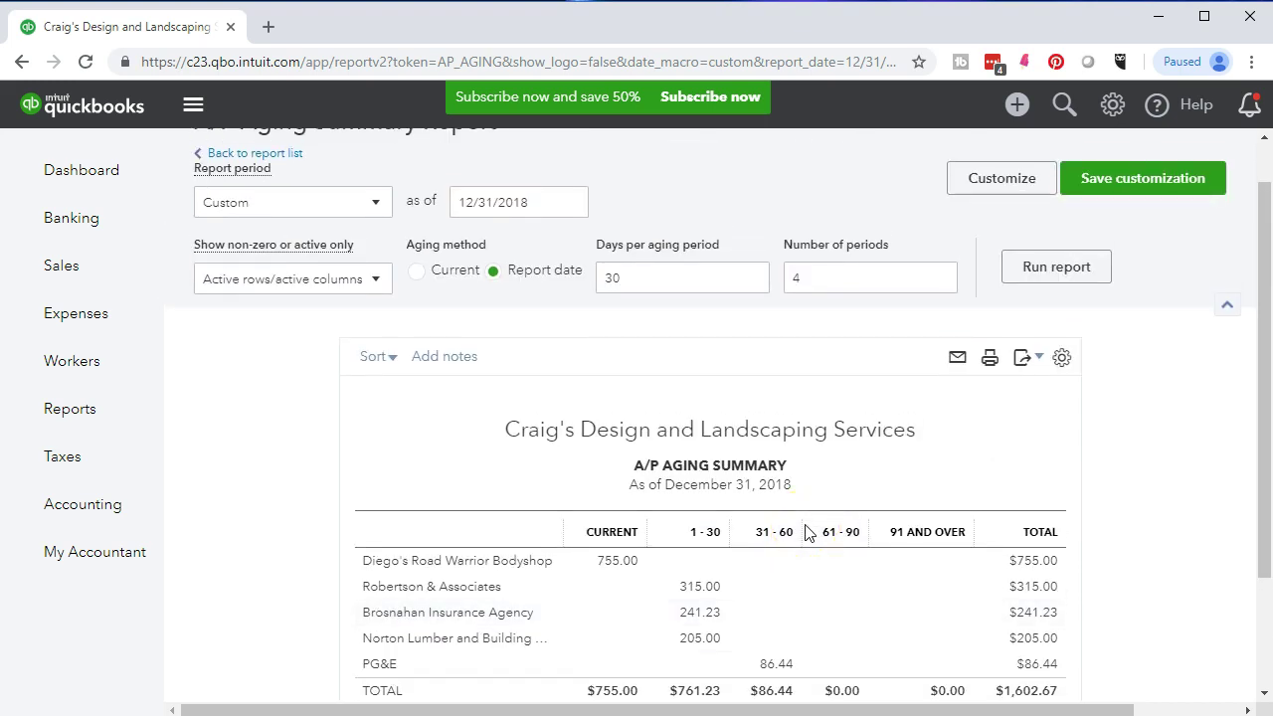
scroll(807, 534, "down", 2)
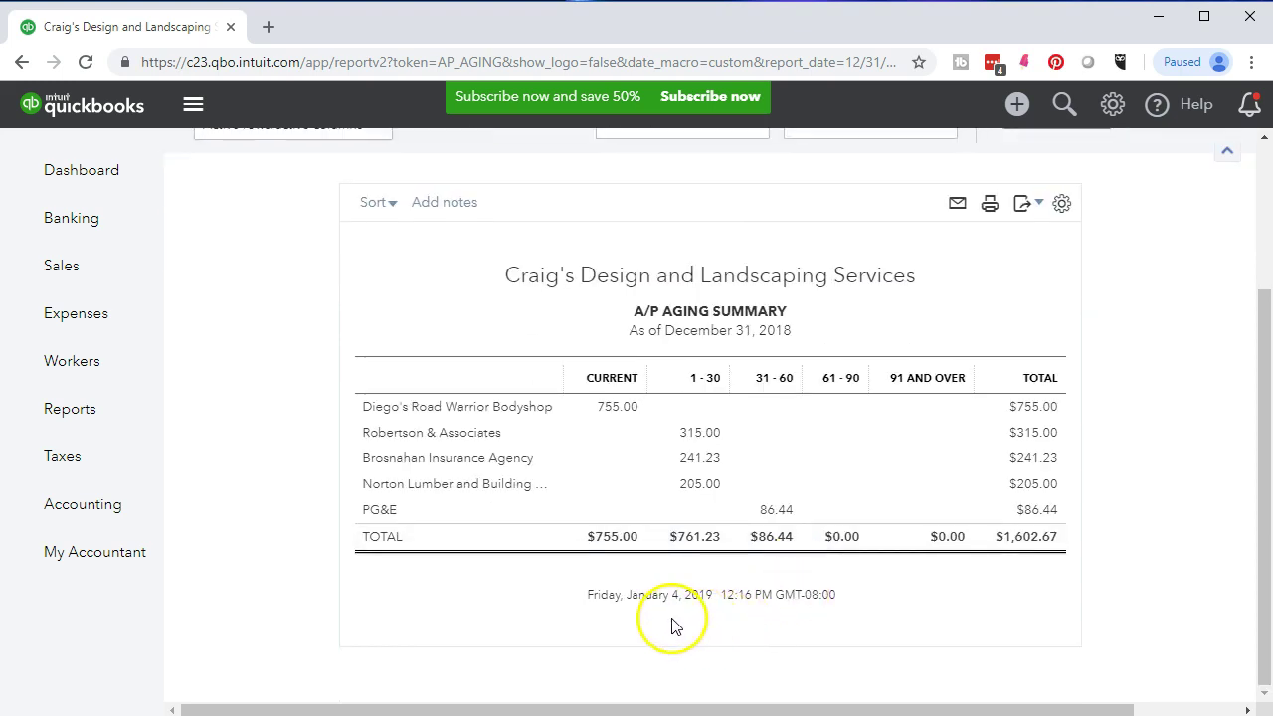
Step: Customize the report footer to leave out the date prepared and time prepared, and rerun the A/P aging summary
scroll(690, 625, "up", 2)
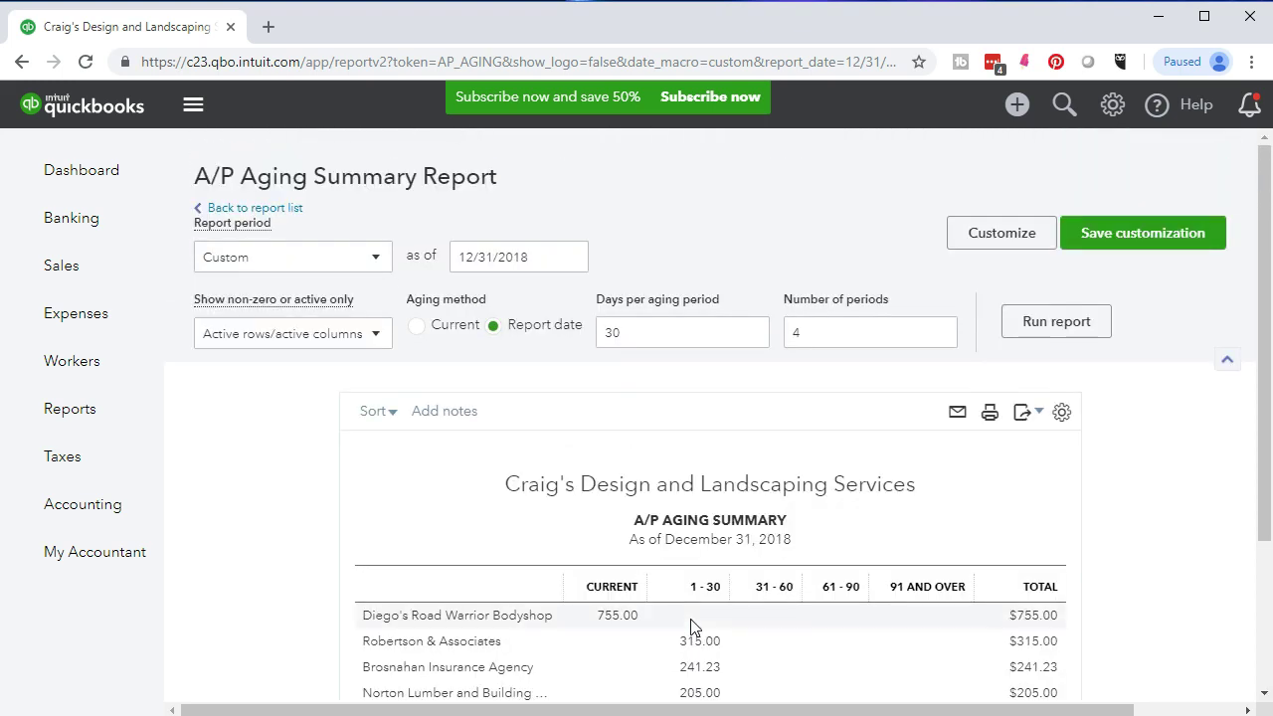
left_click(963, 256)
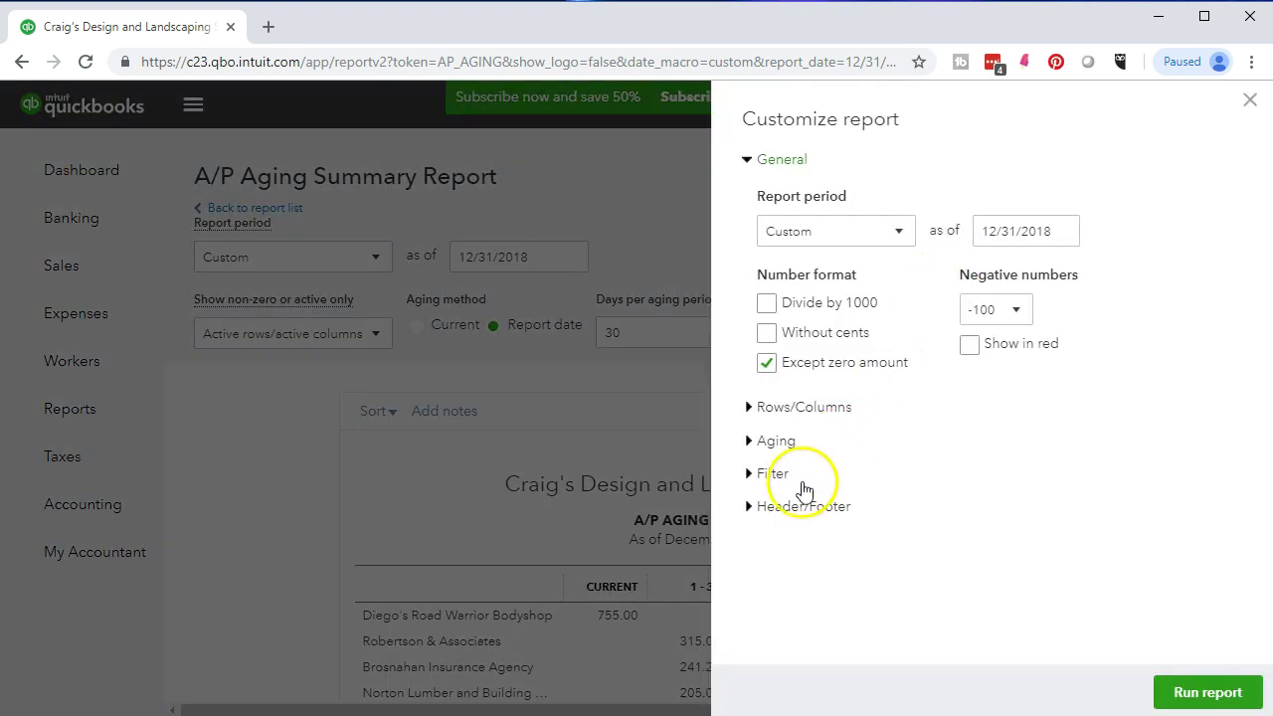
left_click(750, 508)
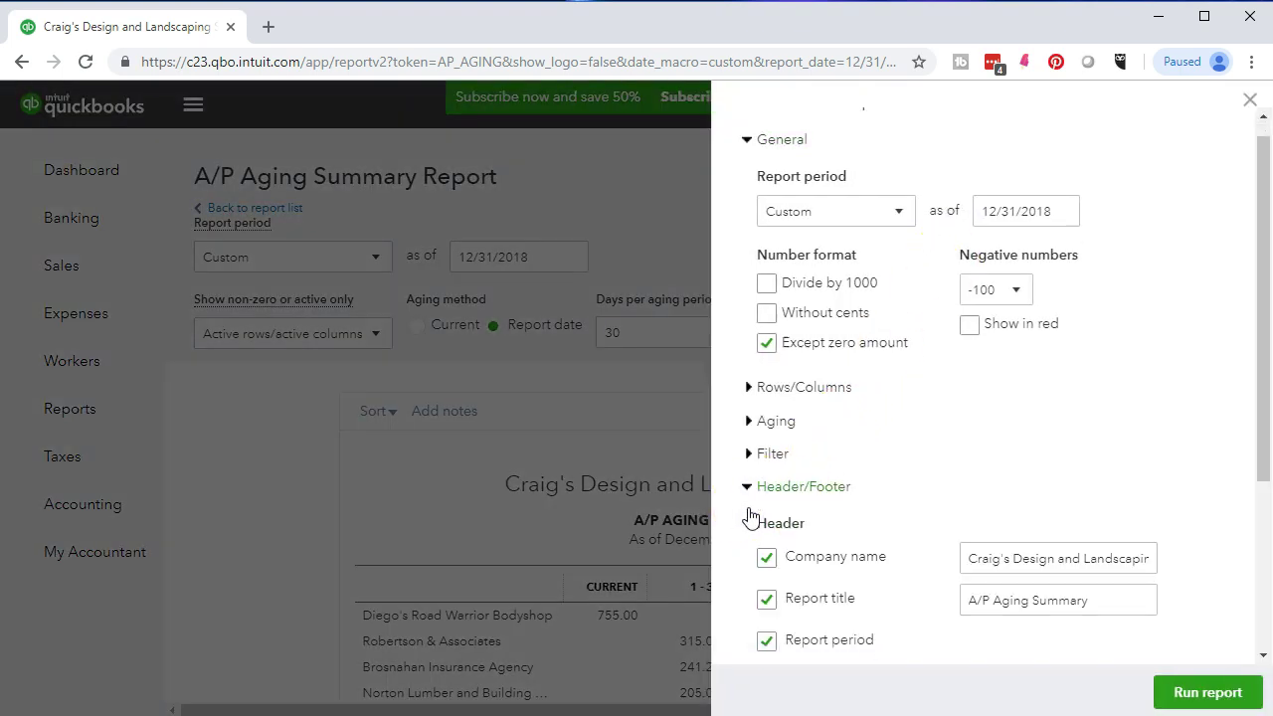
scroll(750, 515, "down", 3)
left_click(766, 450)
left_click(765, 491)
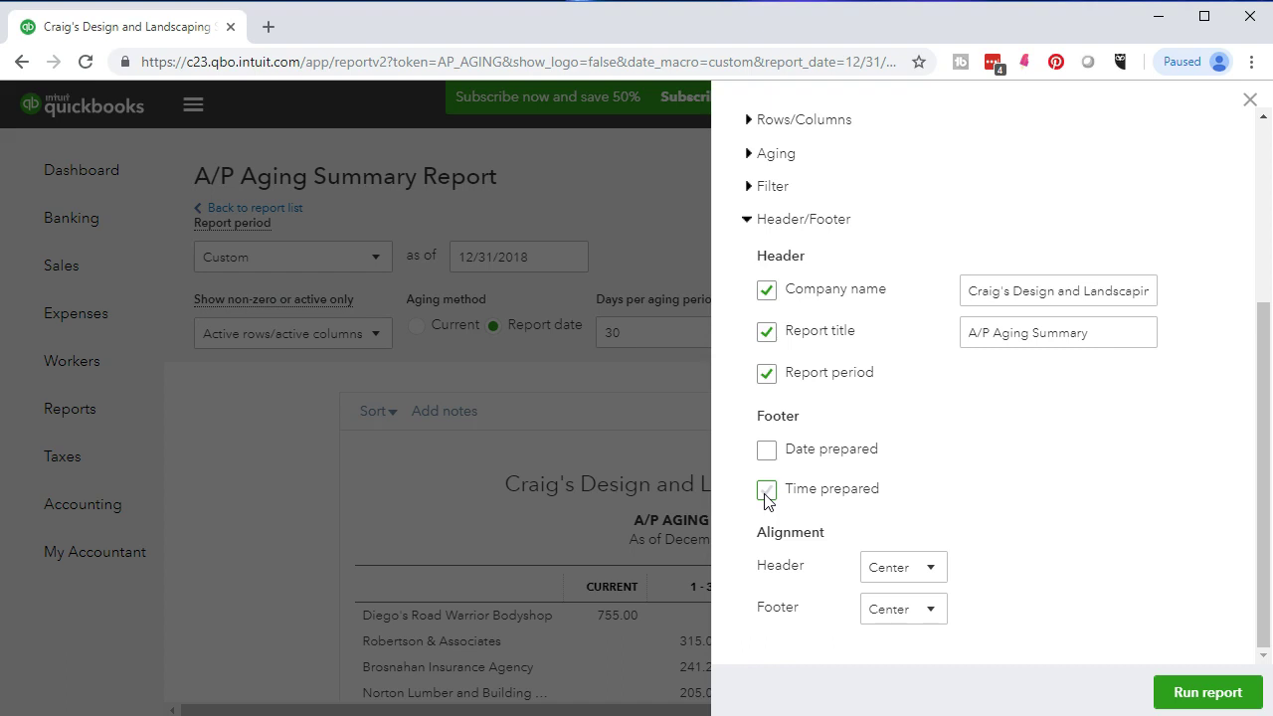
left_click(1207, 693)
scroll(1213, 694, "down", 2)
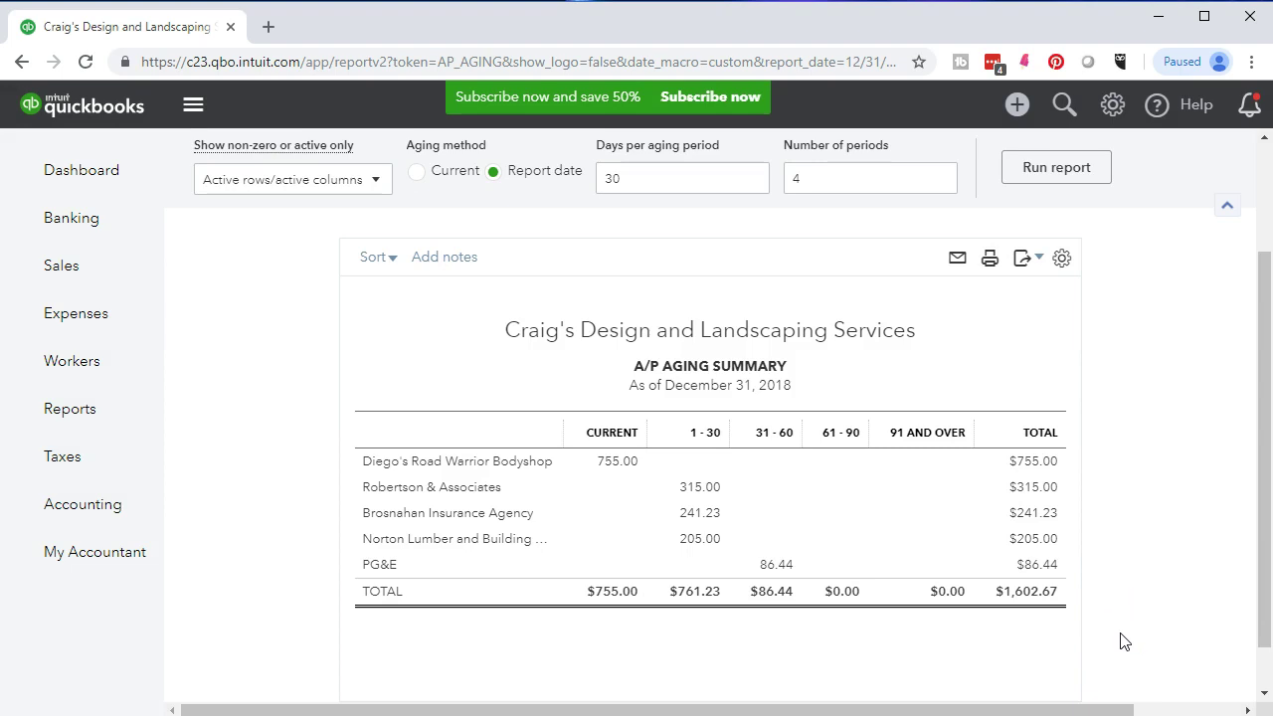
Step: Customize the report to show numbers without cents and negative numbers as (100) in red, and rerun the A/P aging summary
scroll(1123, 641, "up", 2)
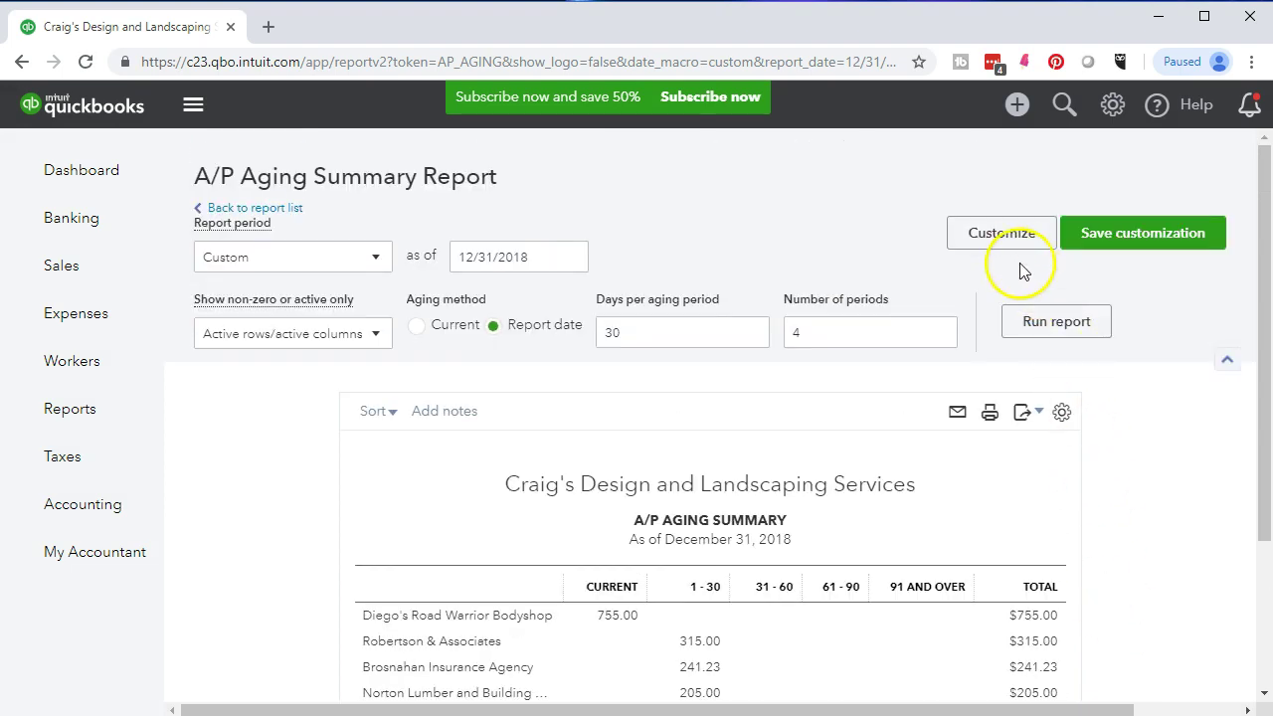
left_click(1005, 234)
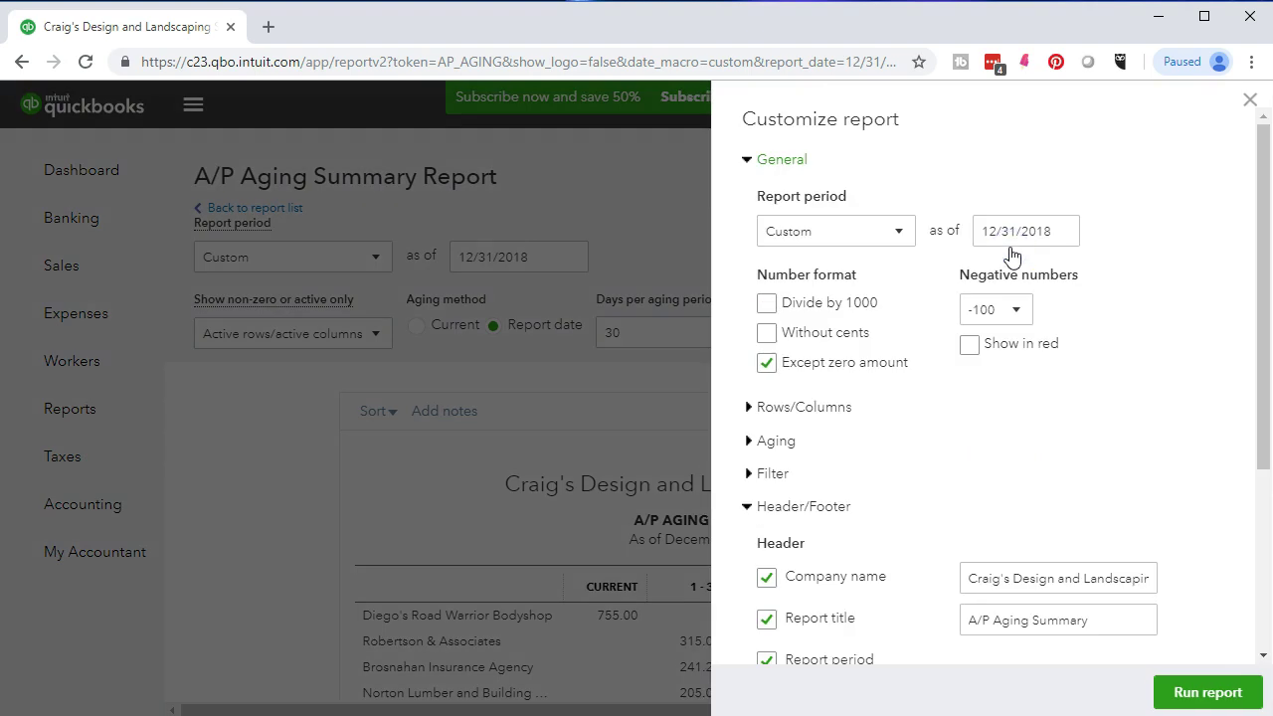
left_click(766, 333)
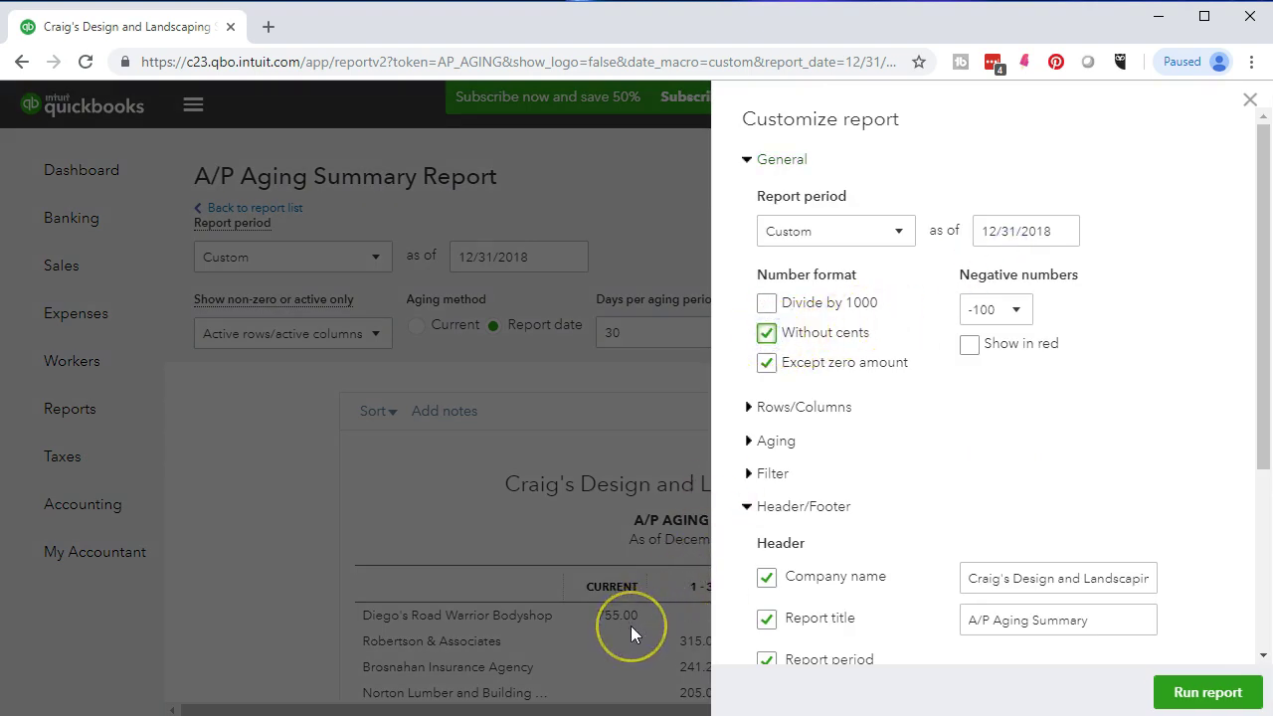
left_click(1024, 310)
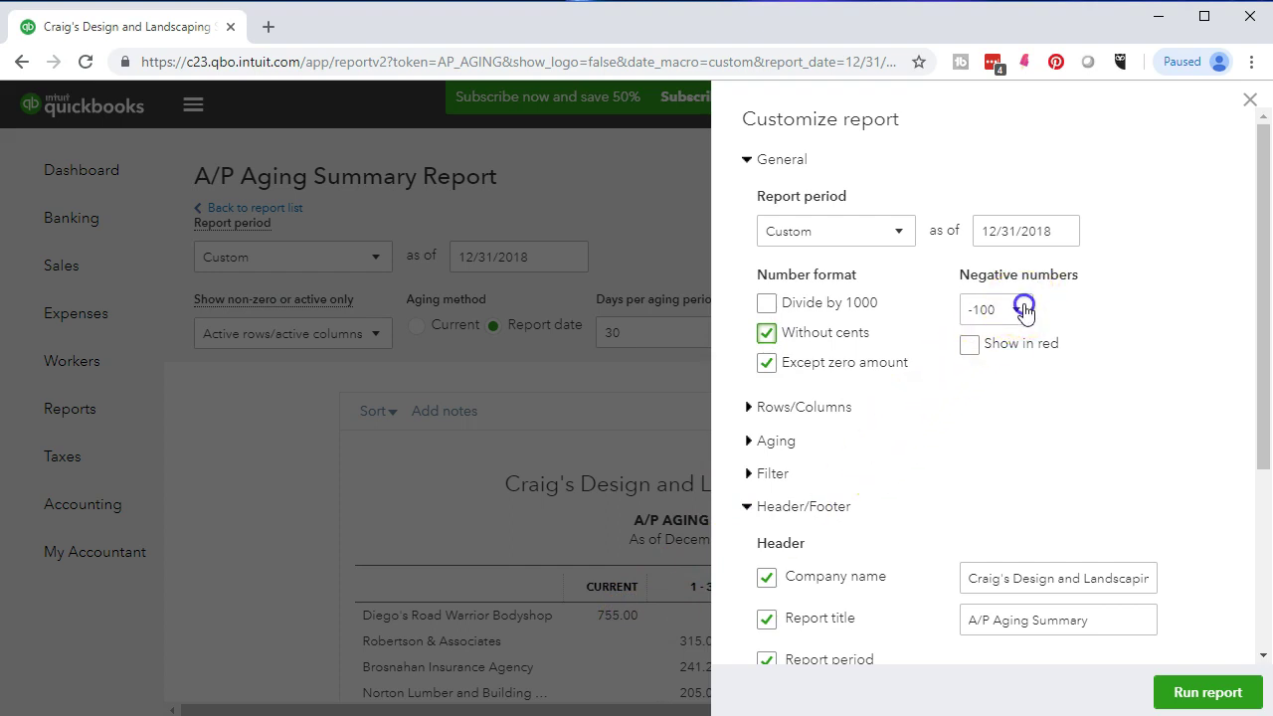
left_click(995, 371)
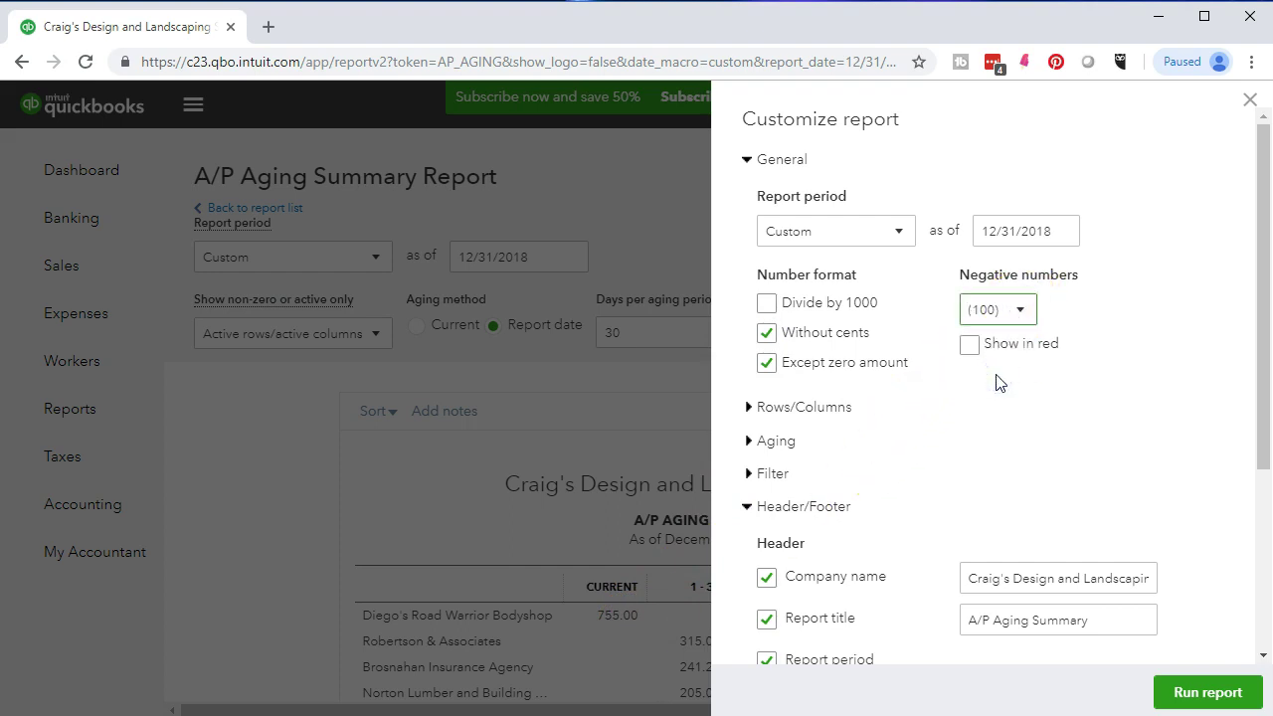
left_click(970, 352)
left_click(970, 348)
left_click(1206, 693)
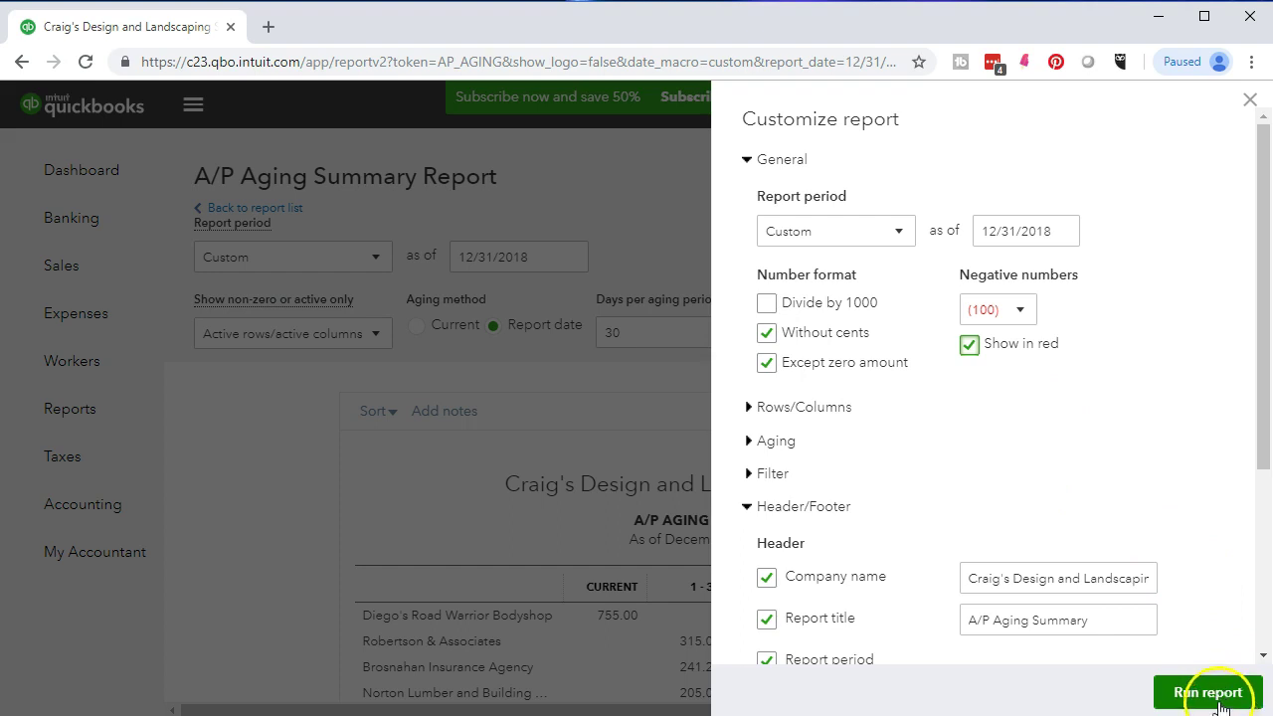
scroll(1150, 635, "down", 2)
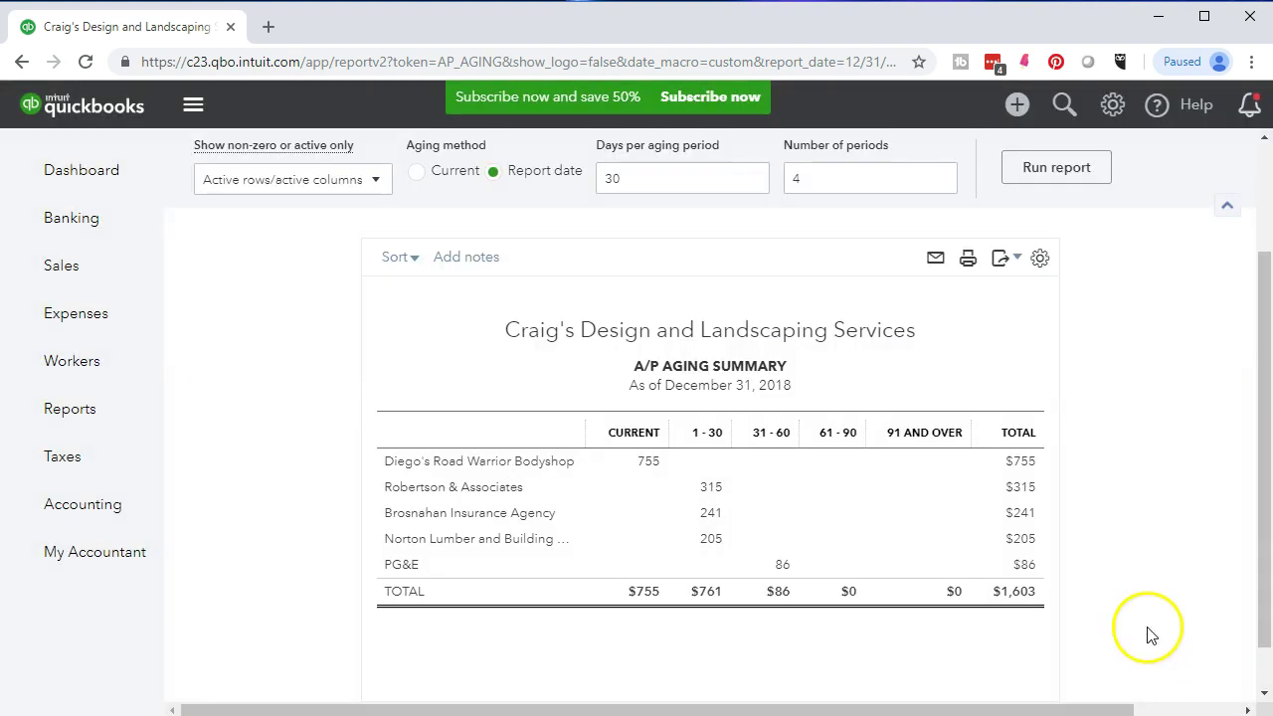
left_click(1032, 636)
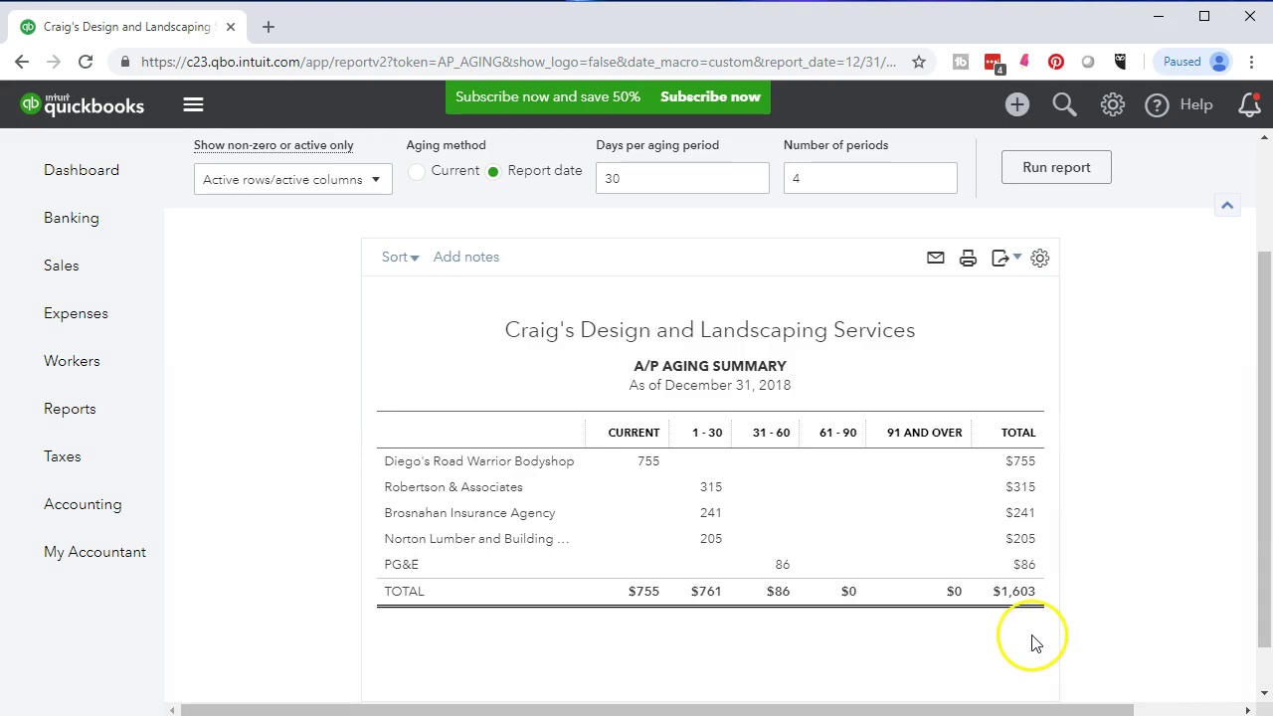
Step: Save the report customization under the name A/P Aging Summary in the My Reports group
scroll(1032, 643, "up", 1)
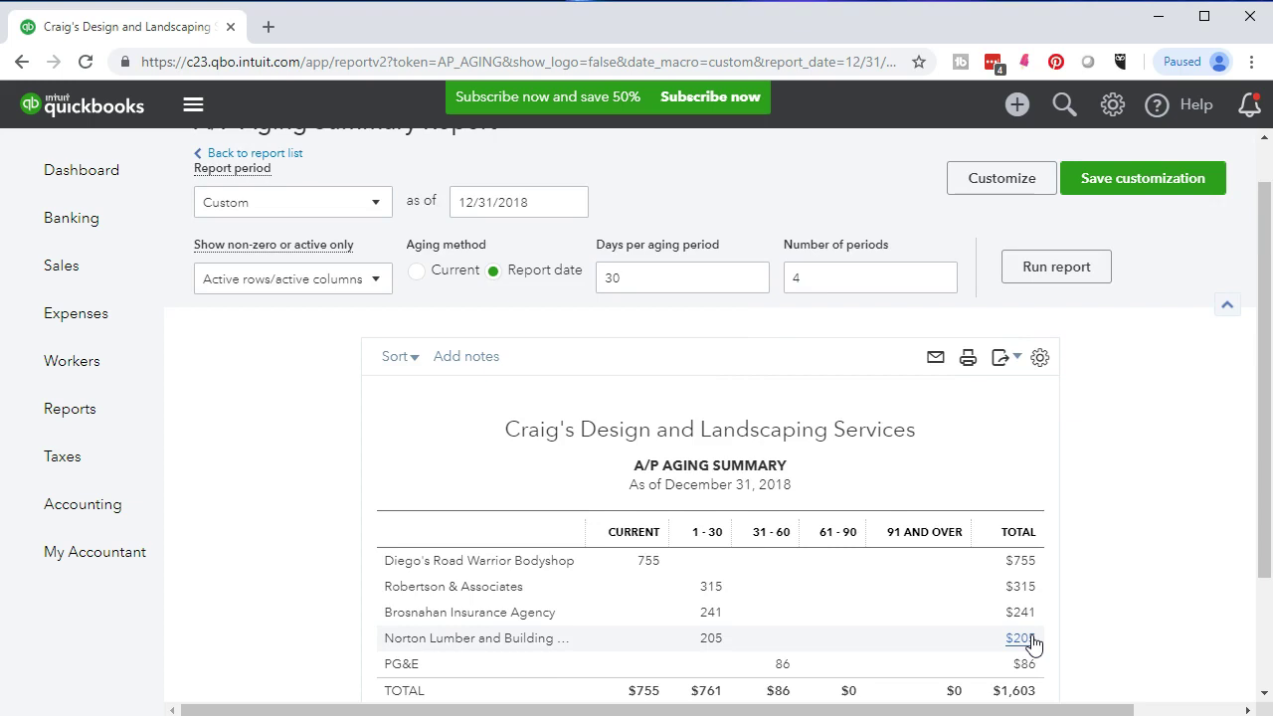
scroll(1032, 642, "up", 1)
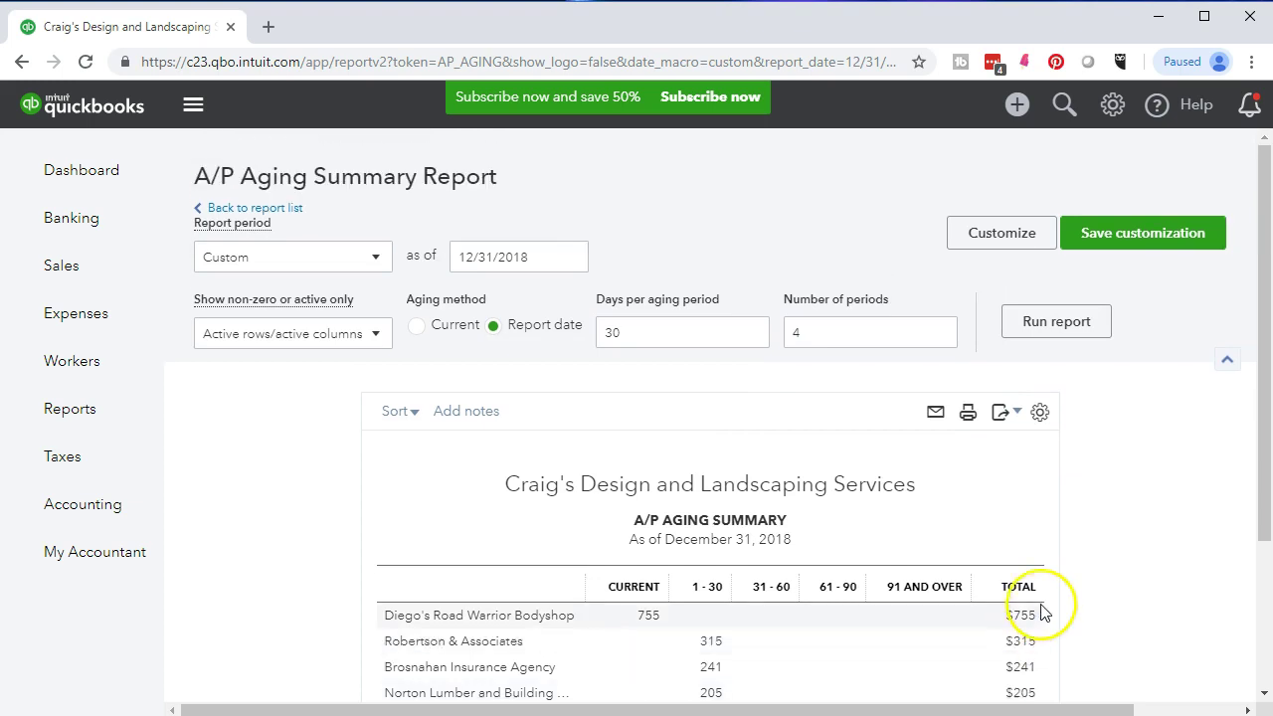
left_click(1139, 238)
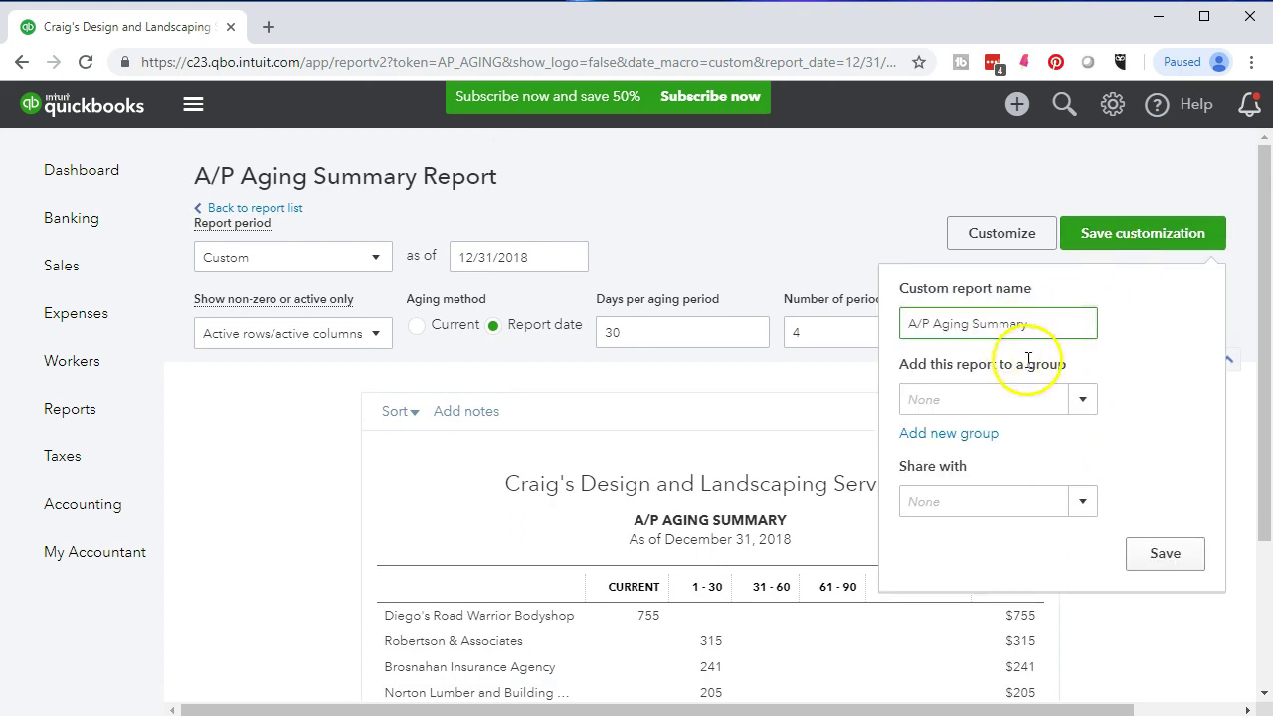
left_click(1082, 399)
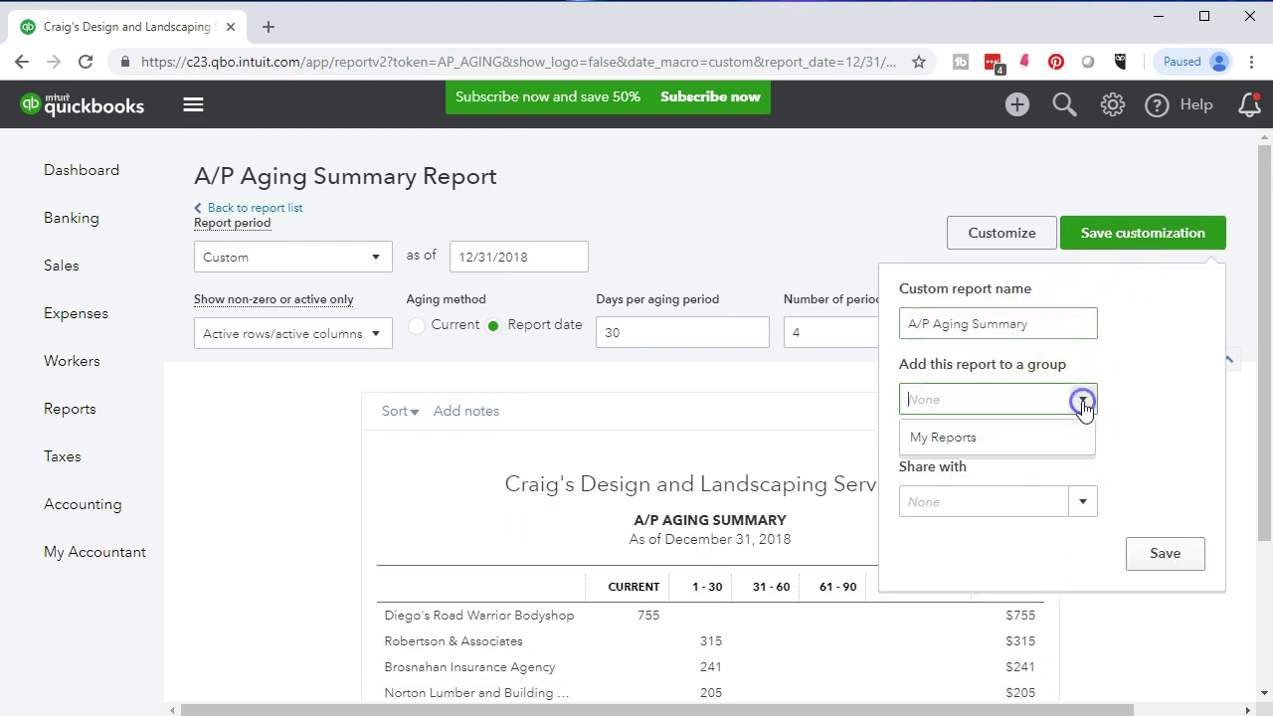
left_click(1047, 439)
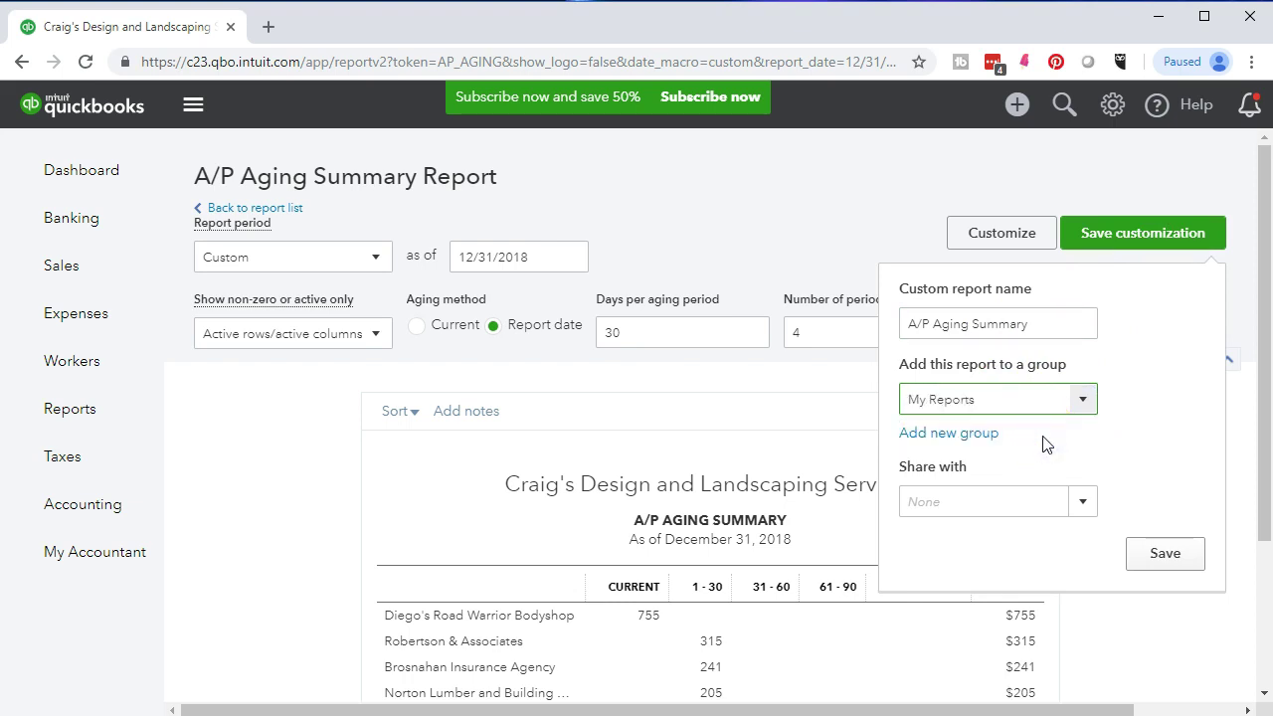
left_click(1163, 554)
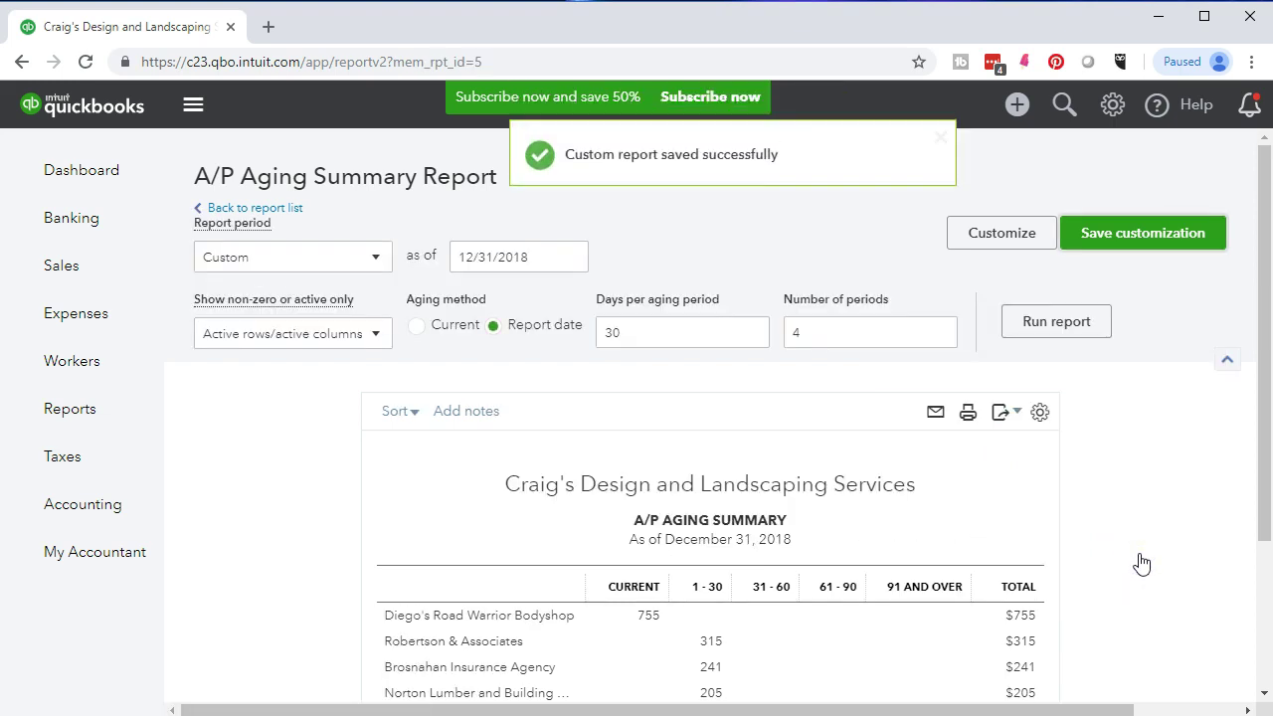
scroll(723, 259, "down", 2)
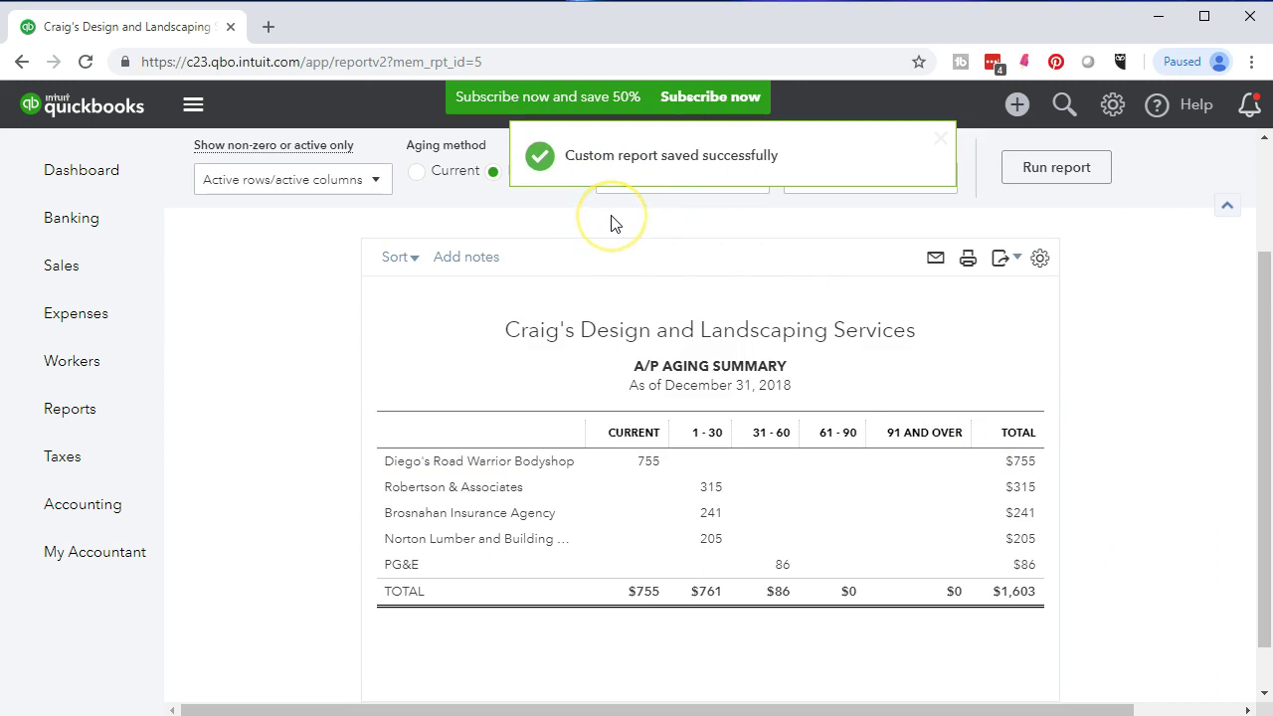
Step: Open the saved A/P Aging Summary from the custom reports and widen its vendor column to fit the full vendor names
left_click(100, 409)
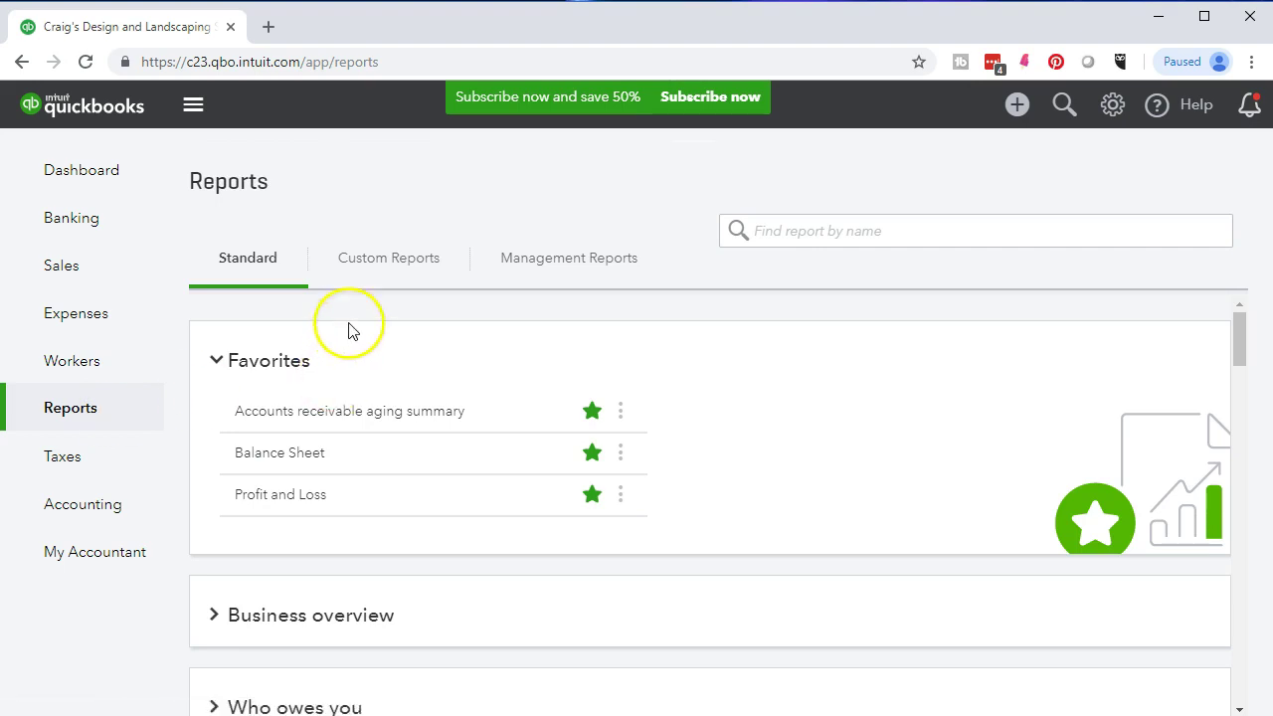
left_click(385, 272)
left_click(216, 398)
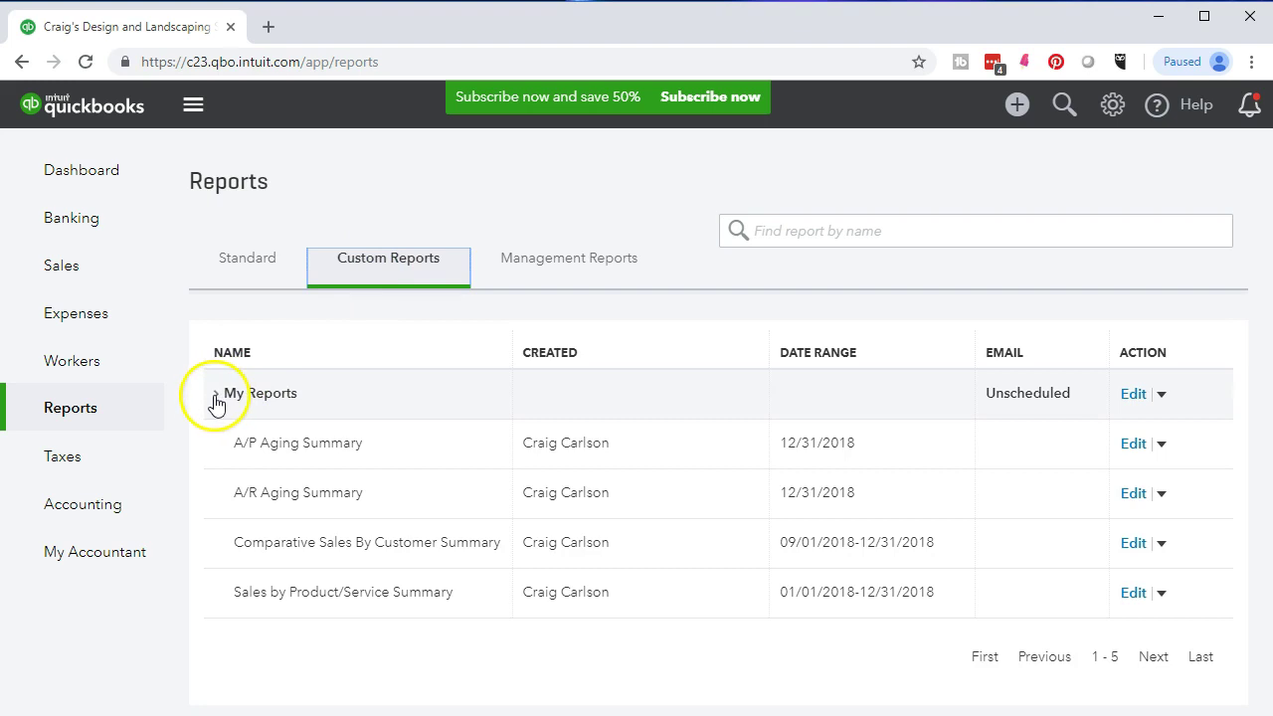
left_click(217, 400)
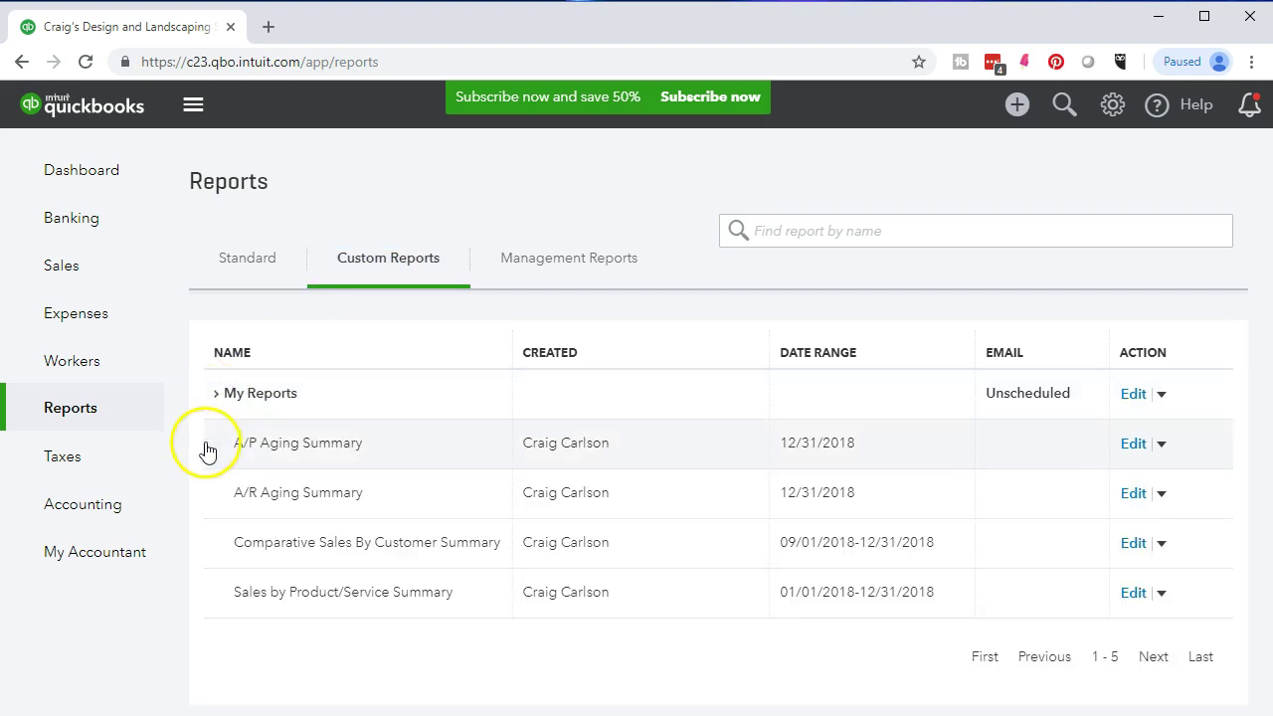
left_click(299, 456)
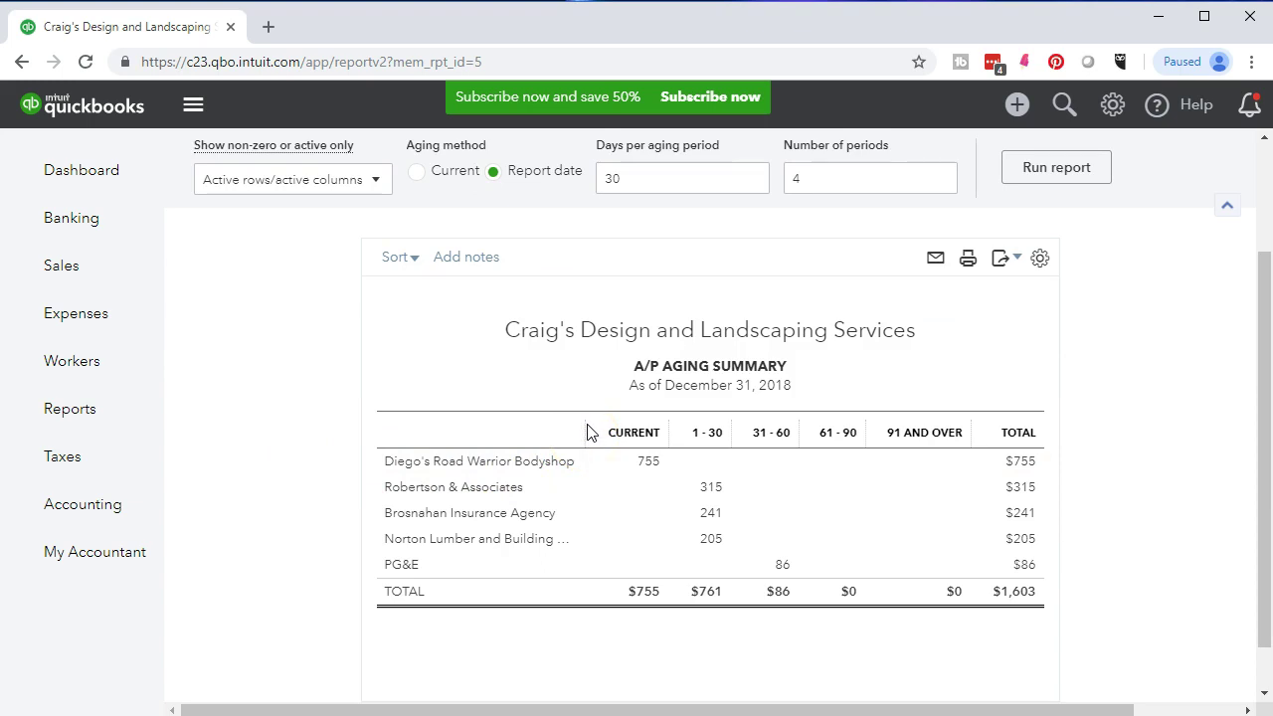
left_click_drag(584, 433, 590, 431)
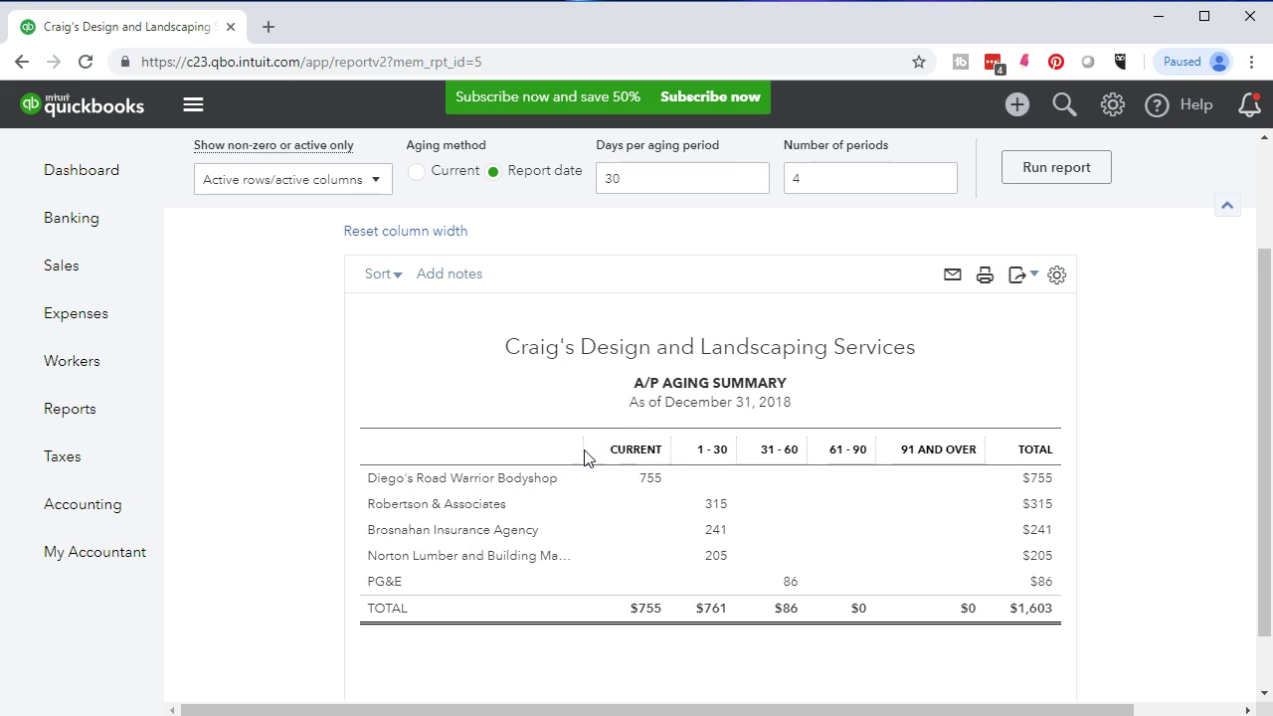
left_click_drag(582, 449, 607, 450)
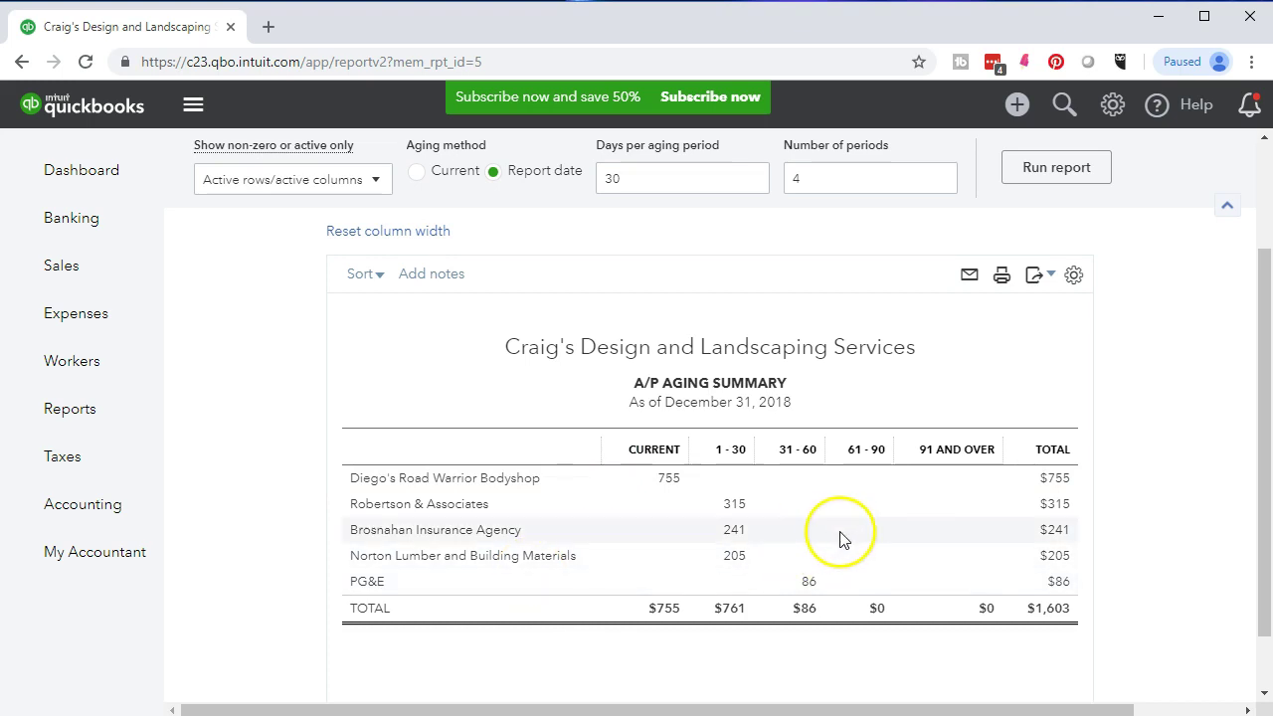
Step: Preview the A/P aging summary for printing in portrait orientation and print all pages to CutePDF Writer
left_click(999, 279)
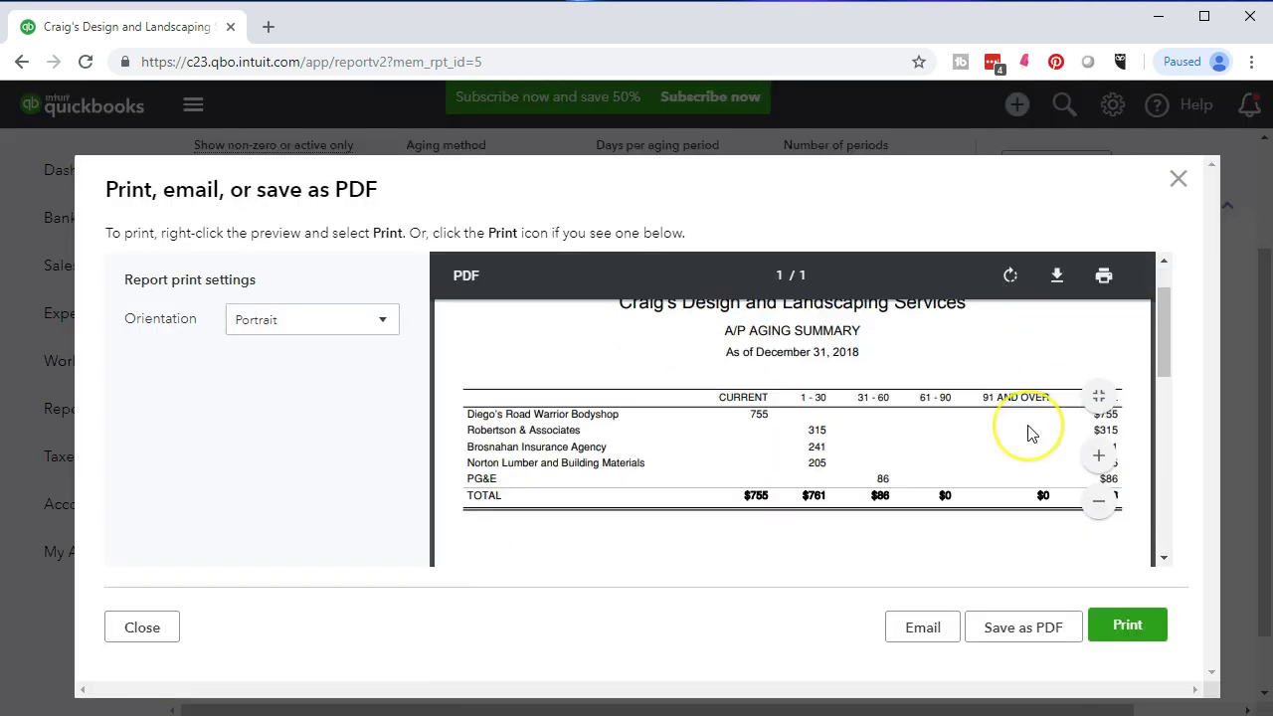
scroll(1028, 431, "down", 5)
left_click(1142, 631)
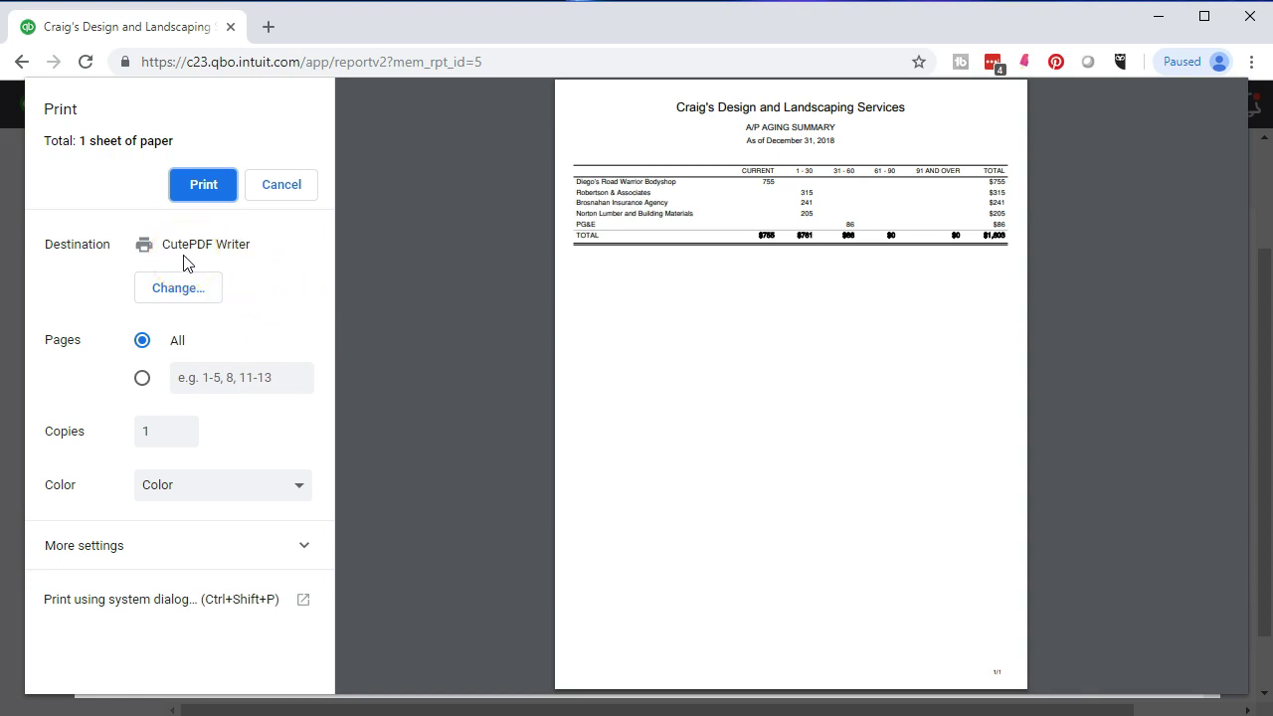
left_click(176, 203)
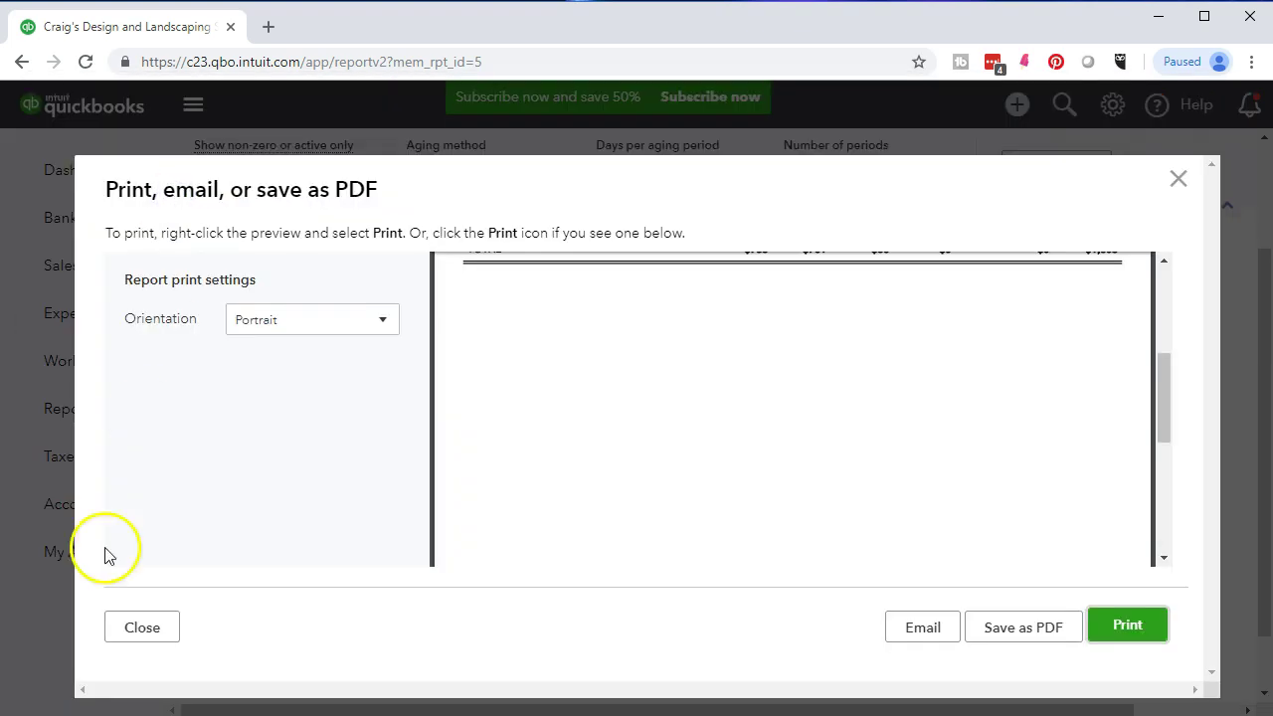
Step: Choose the Section 4 folder inside the GGG folder on the Desktop as the save location for the PDF
left_click(690, 205)
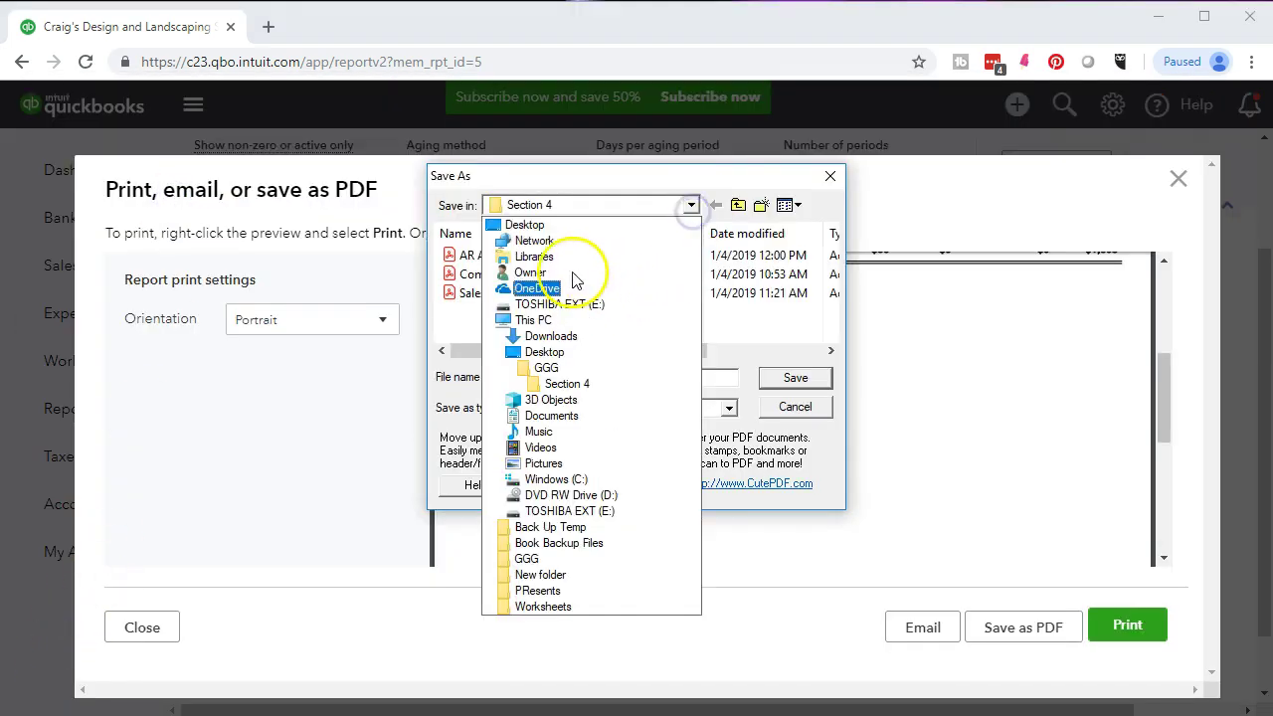
left_click(542, 226)
scroll(576, 273, "down", 3)
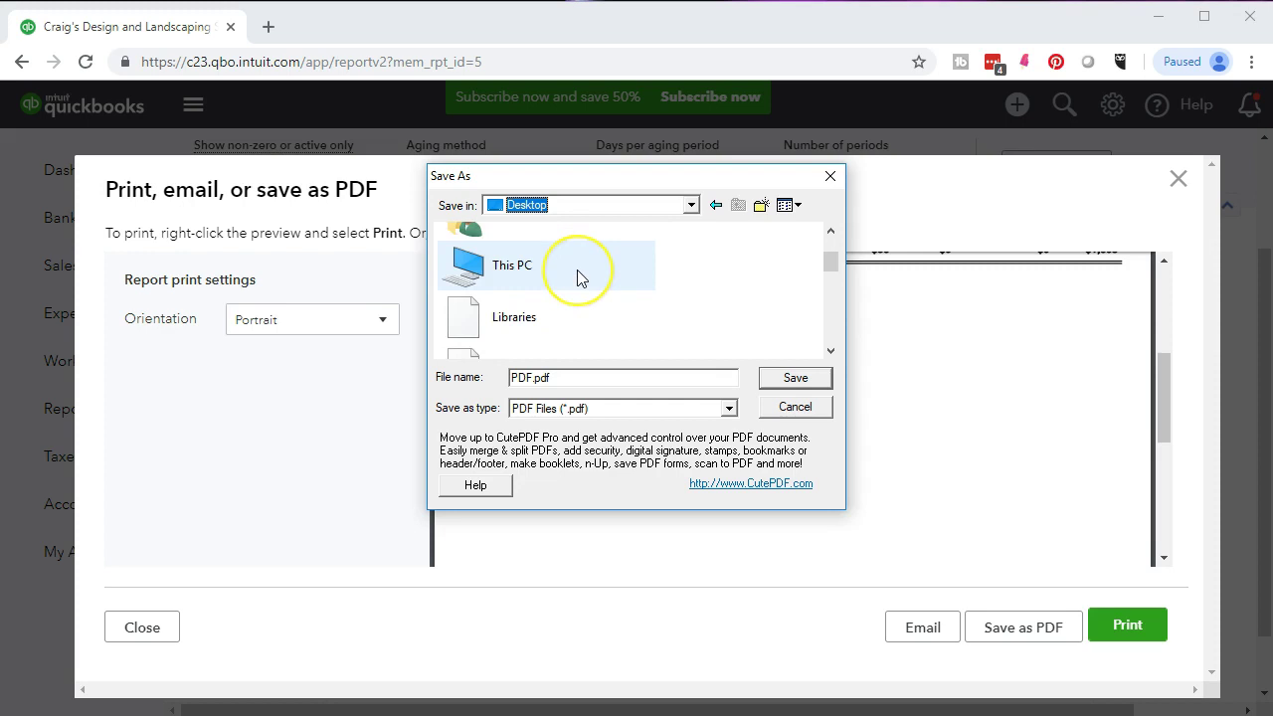
scroll(577, 273, "down", 5)
scroll(540, 284, "up", 2)
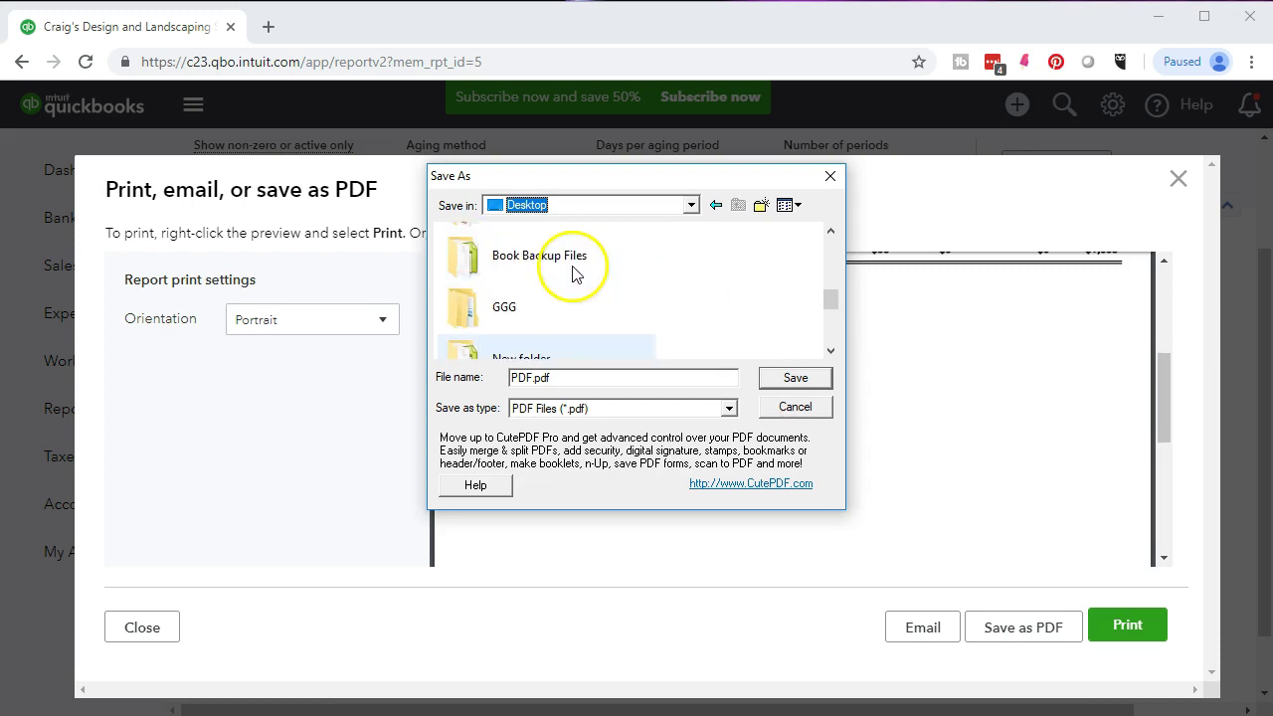
double_click(470, 305)
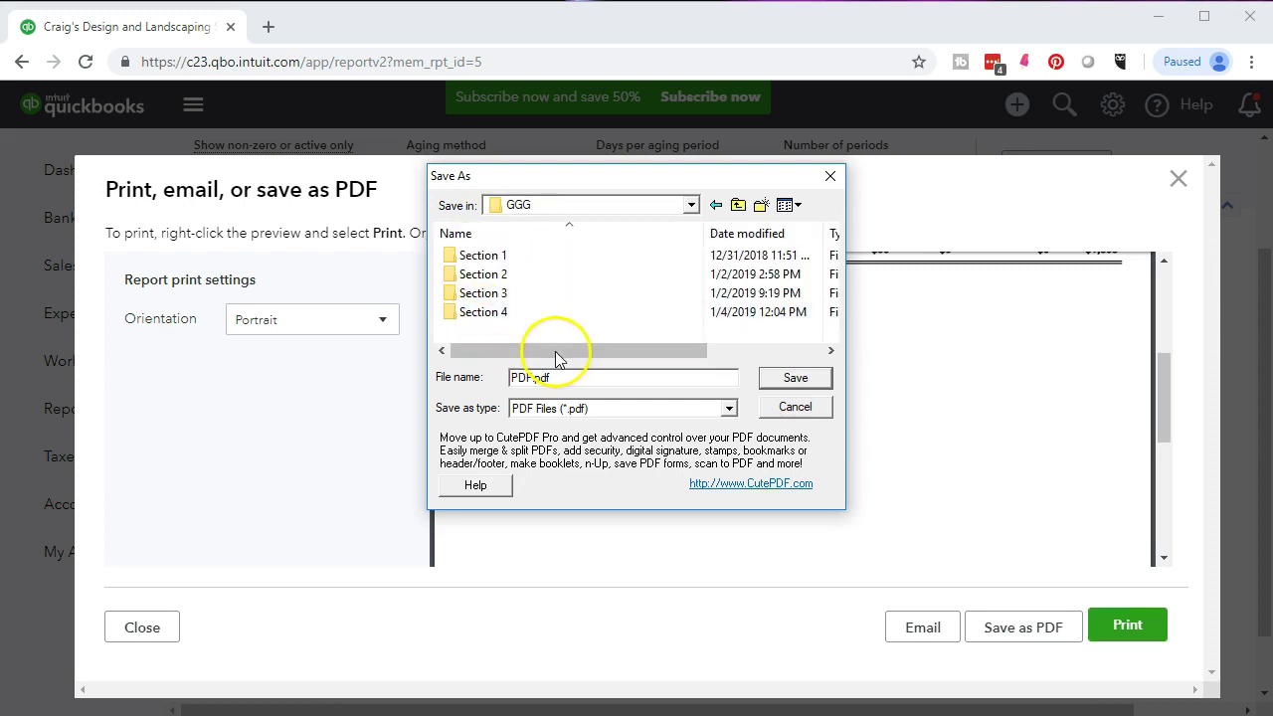
double_click(475, 312)
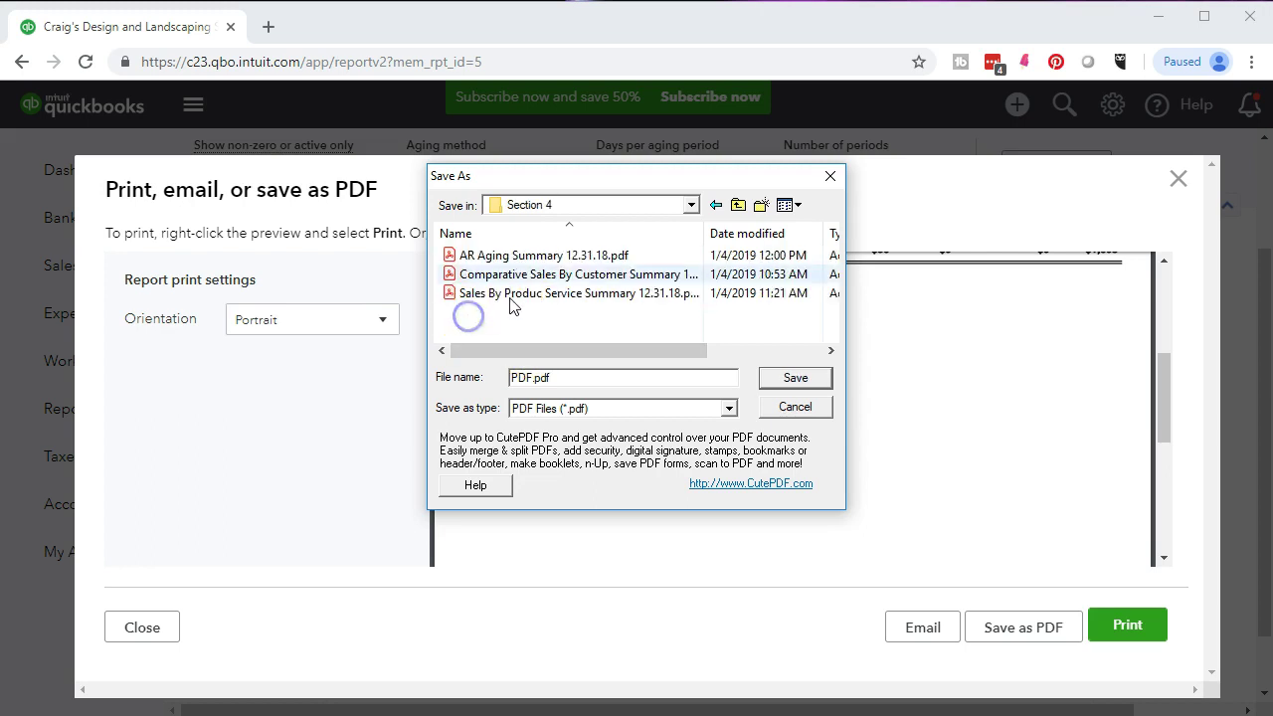
Step: Save the PDF in the Section 4 folder as AP Aging Summary 12.31.18 and close the report's print preview
left_click_drag(613, 187, 595, 316)
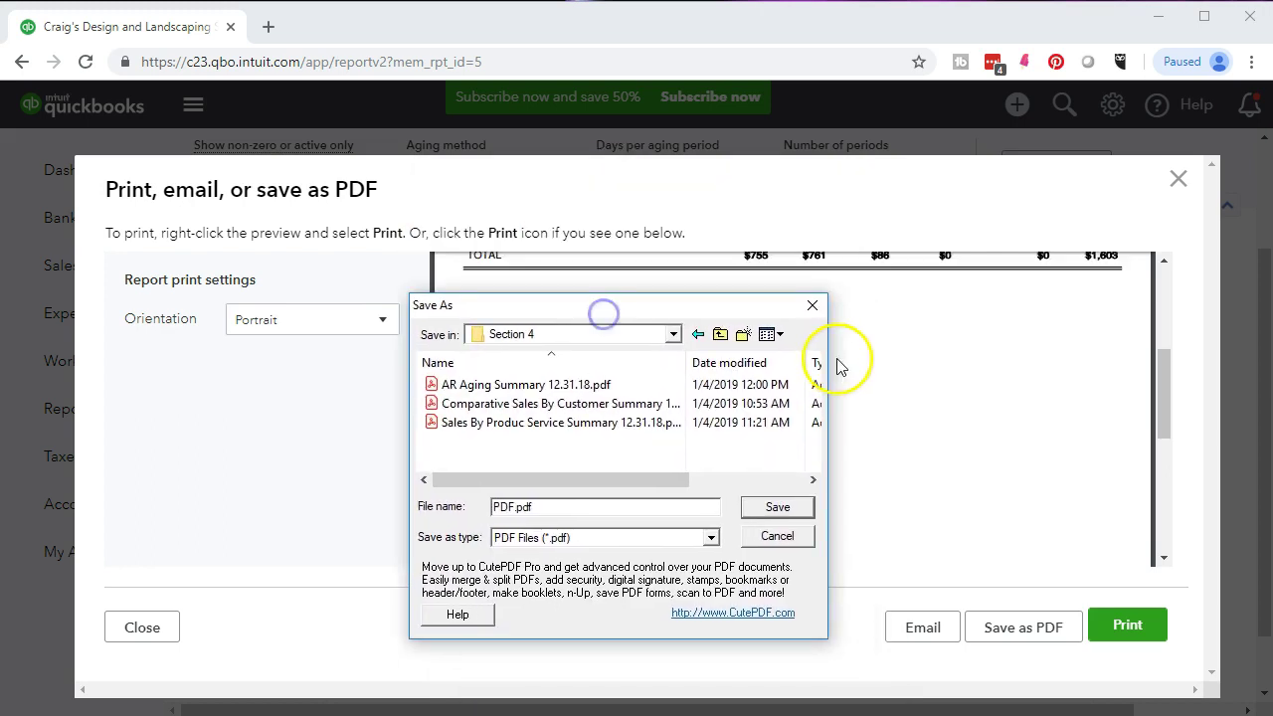
left_click_drag(719, 308, 735, 424)
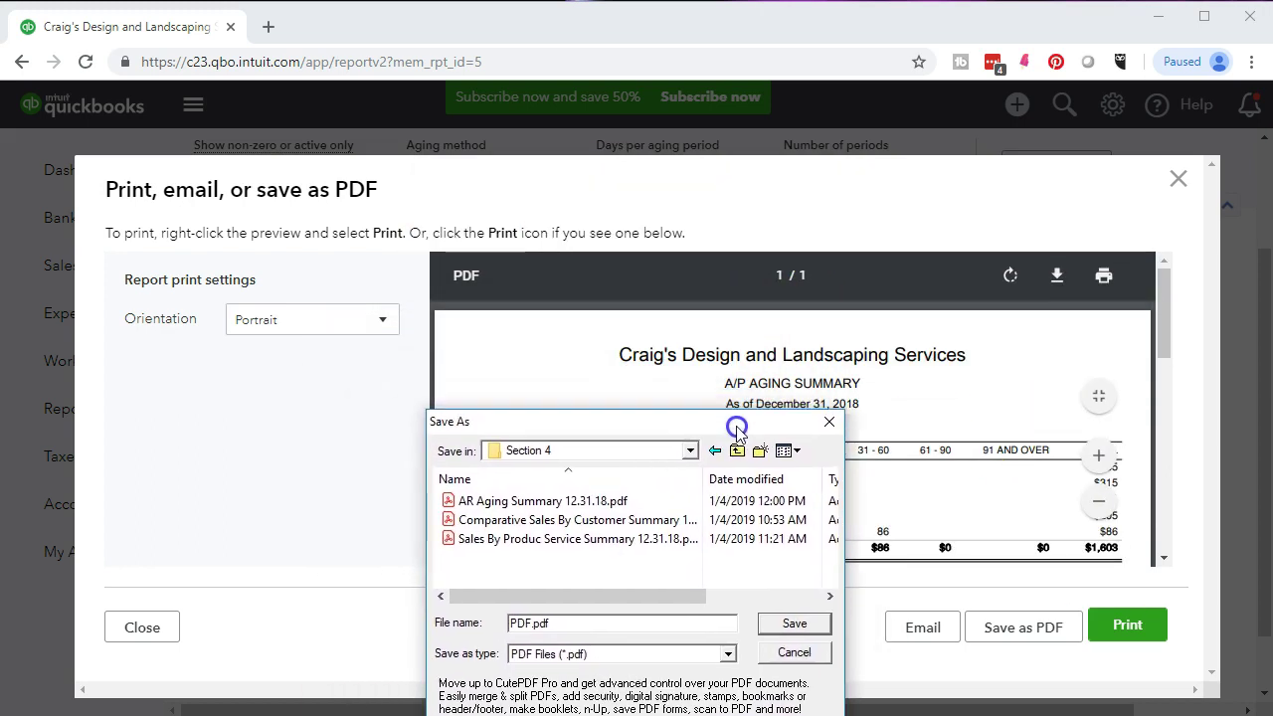
left_click_drag(557, 623, 427, 603)
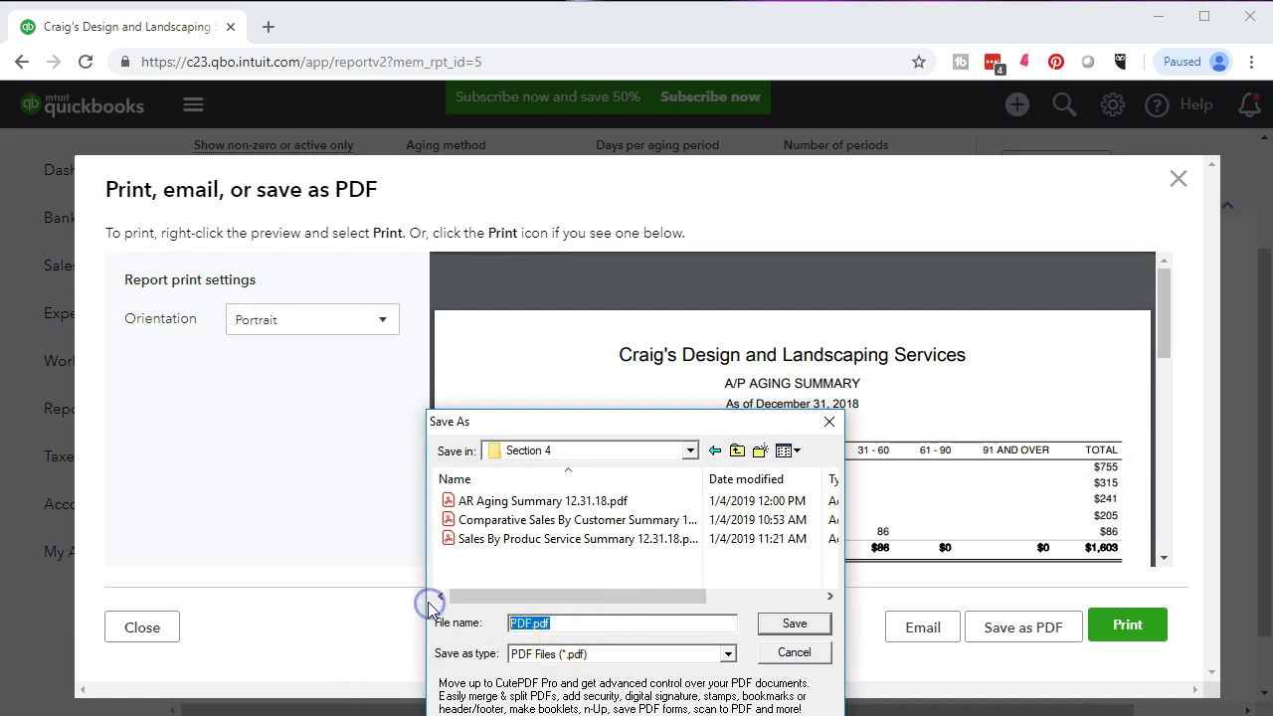
type("A")
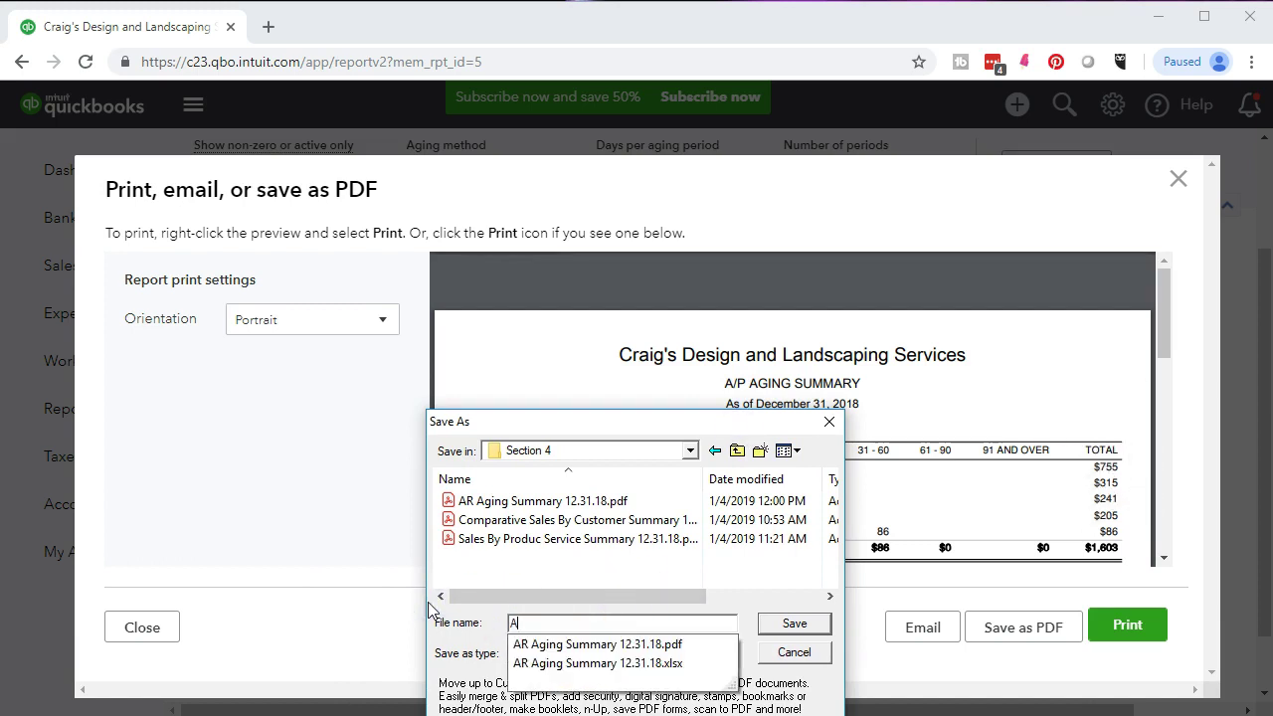
type("P Aging Summary 12.31.18")
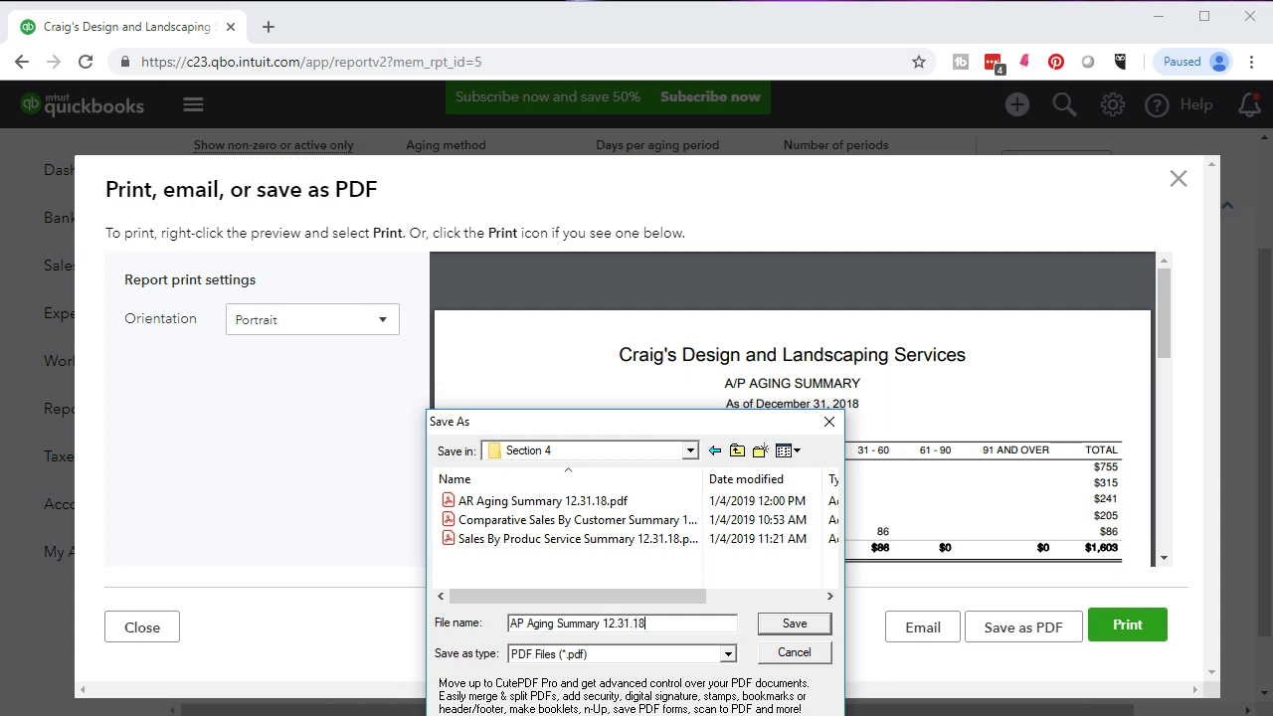
left_click_drag(641, 622, 510, 623)
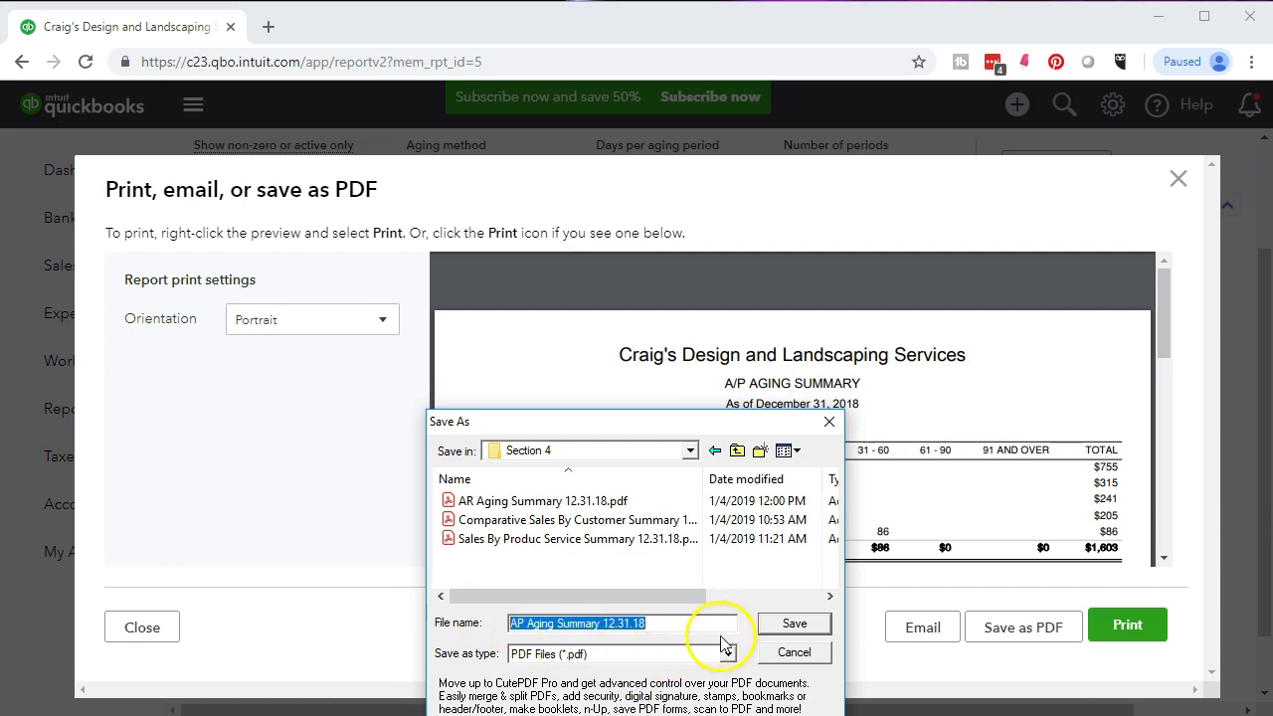
left_click(775, 627)
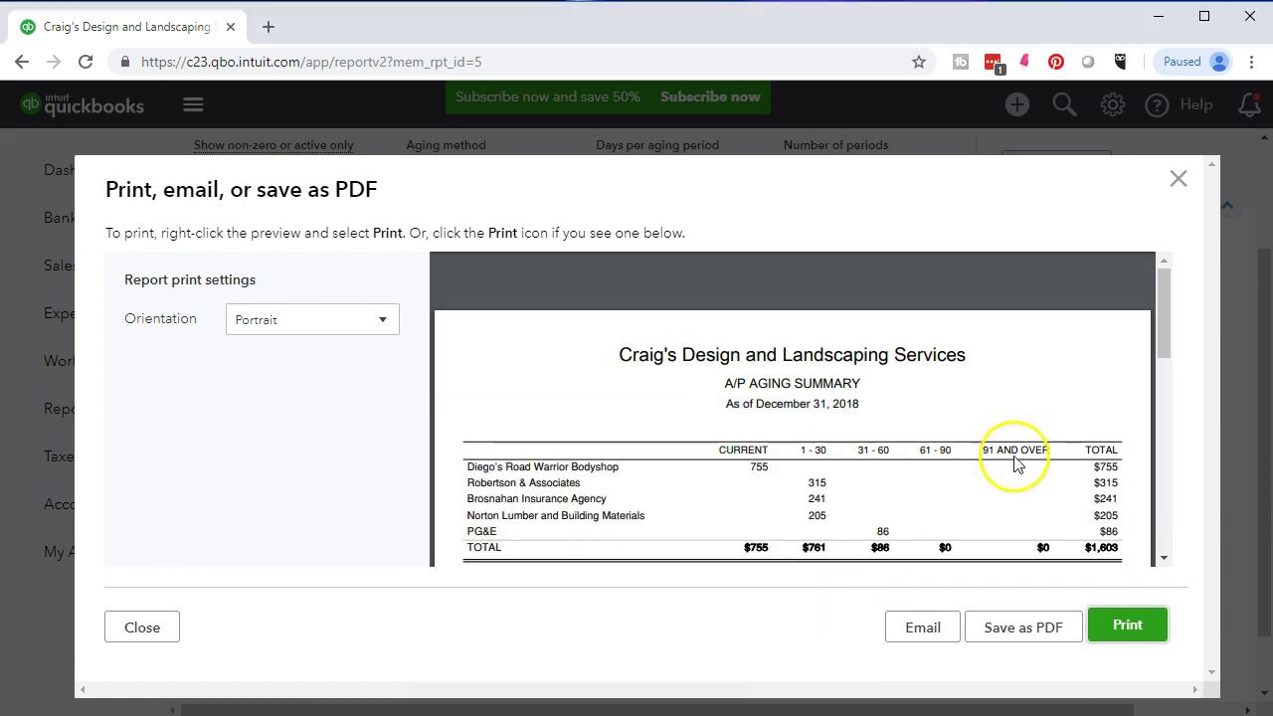
left_click(1179, 179)
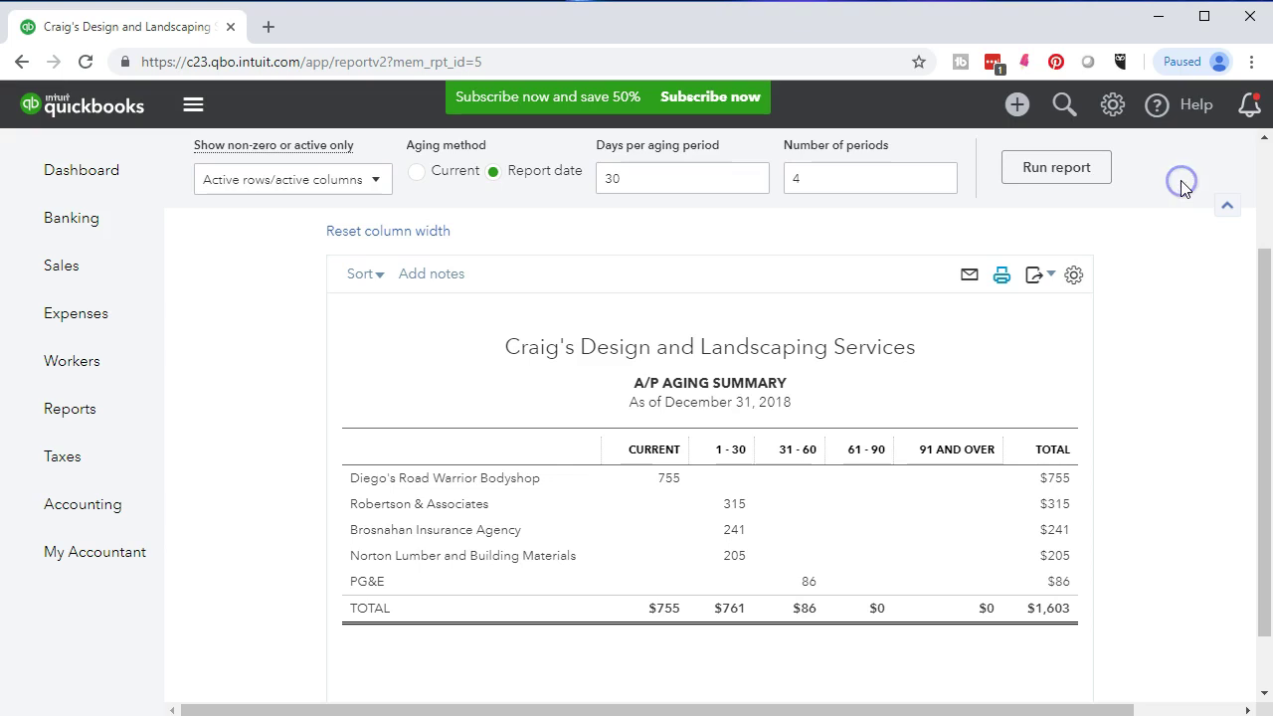
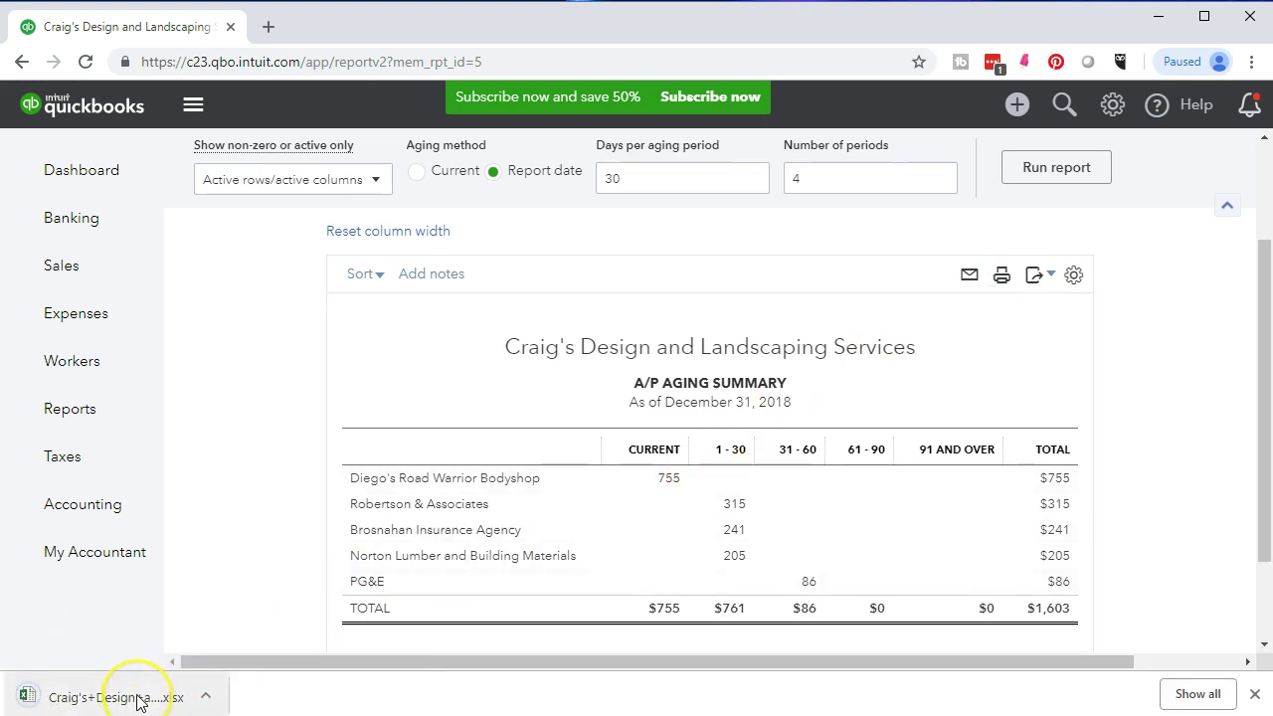
Step: Open the downloaded A/P Aging Summary workbook in Excel and enable editing
left_click(138, 703)
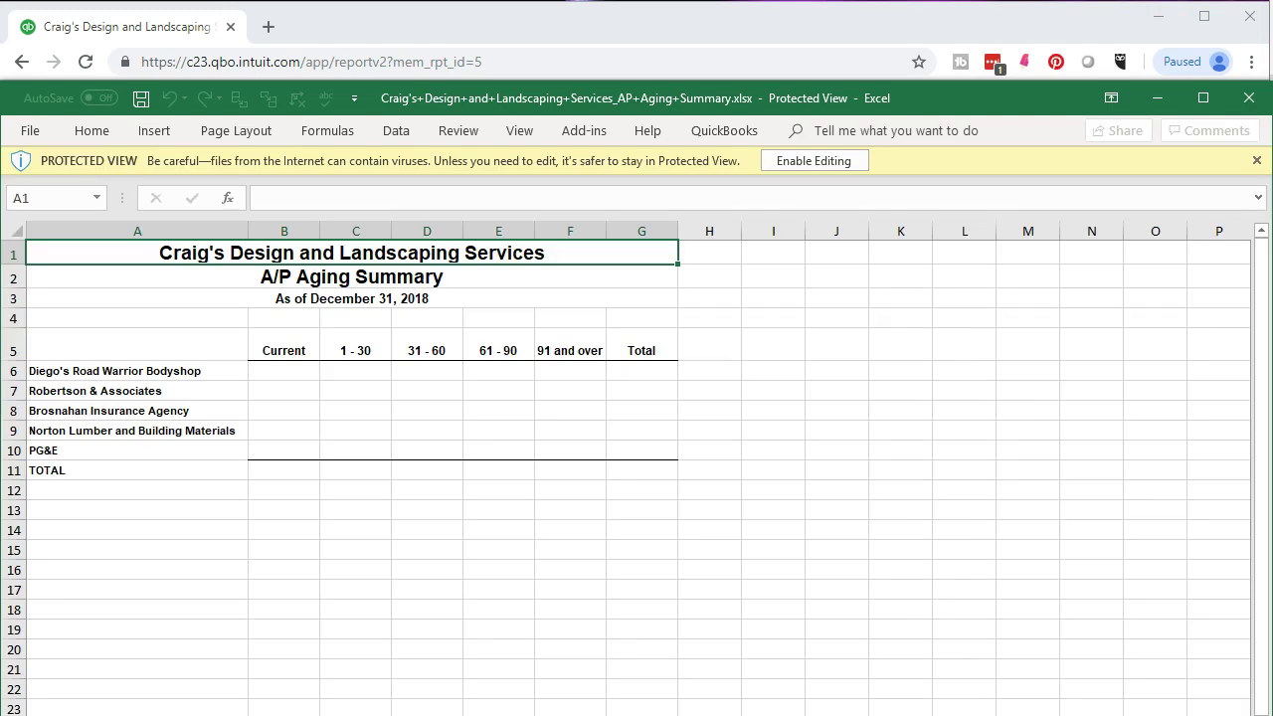
left_click_drag(1014, 100, 955, 19)
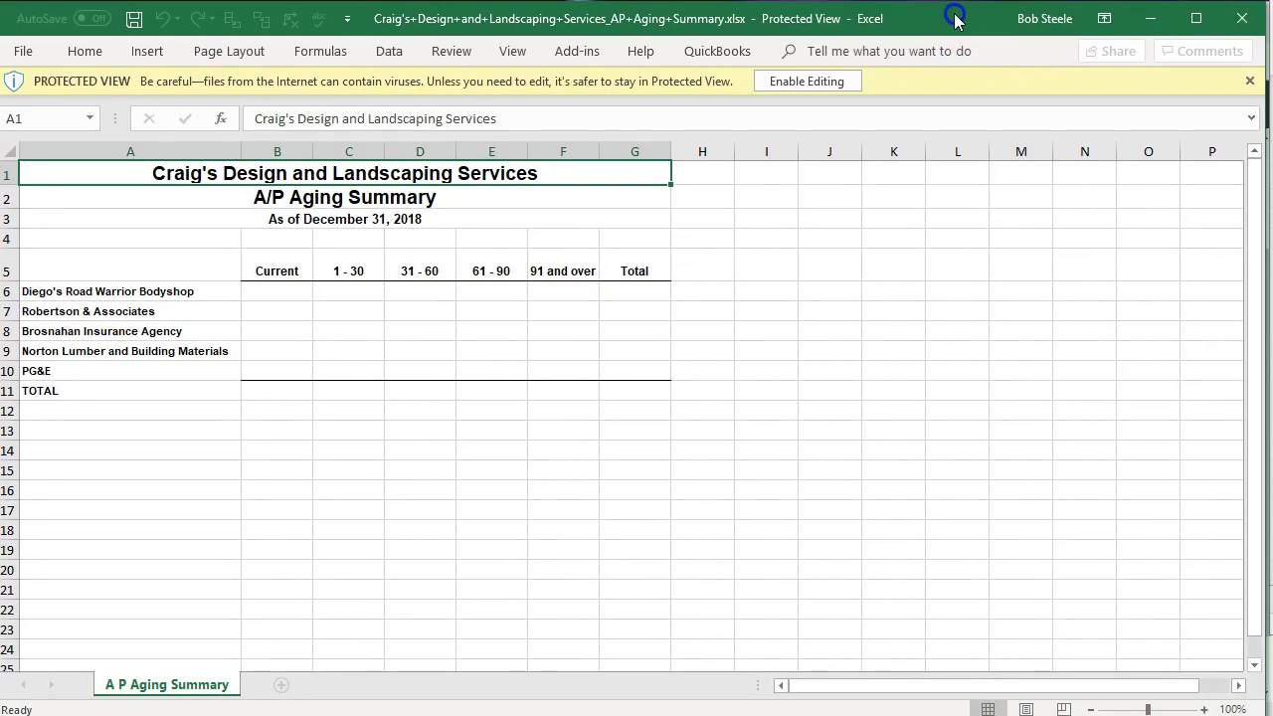
left_click(813, 83)
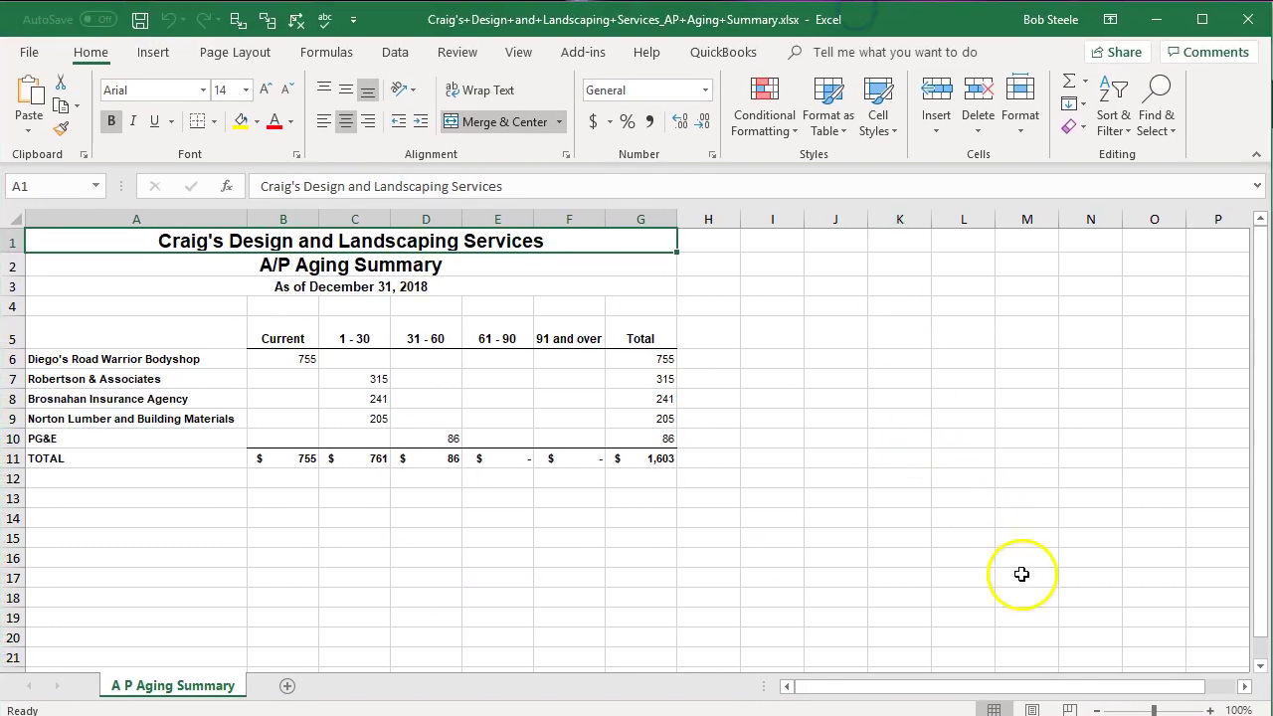
Step: Check how the aging report splits across pages in Page Layout view, and return to Normal view with page breaks shown
left_click(1034, 708)
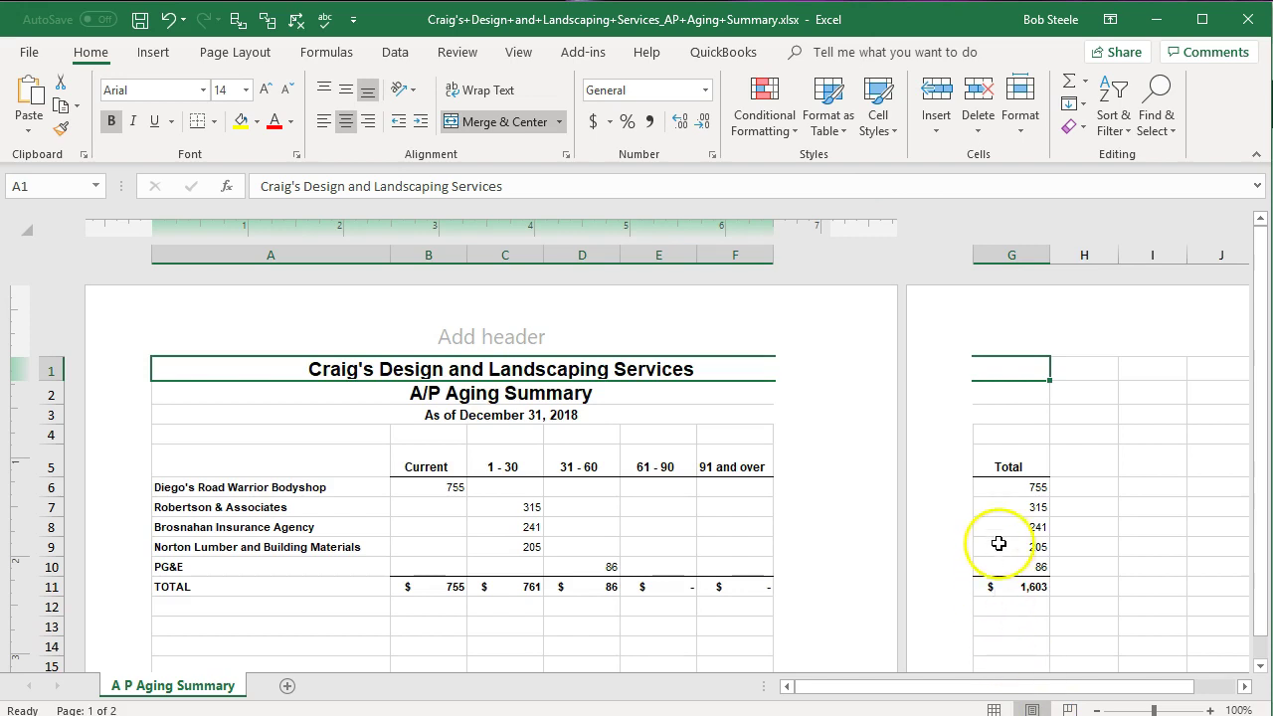
left_click(994, 709)
left_click(447, 537)
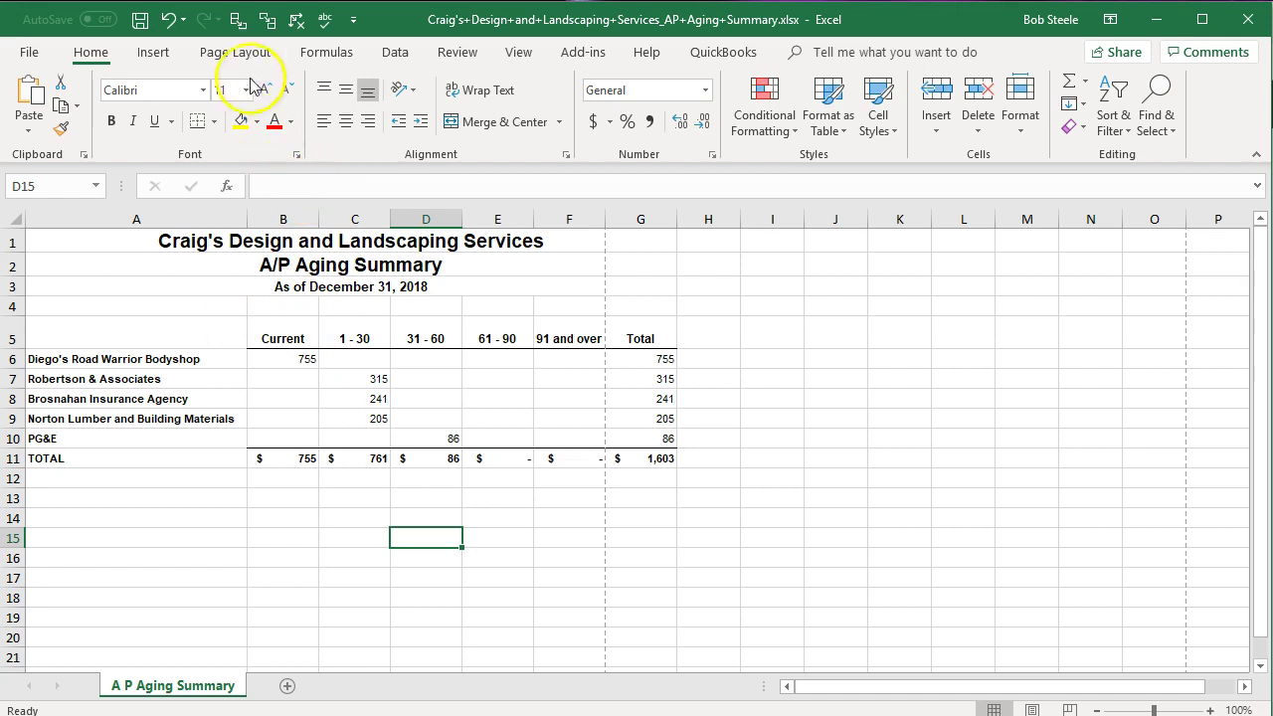
left_click(232, 53)
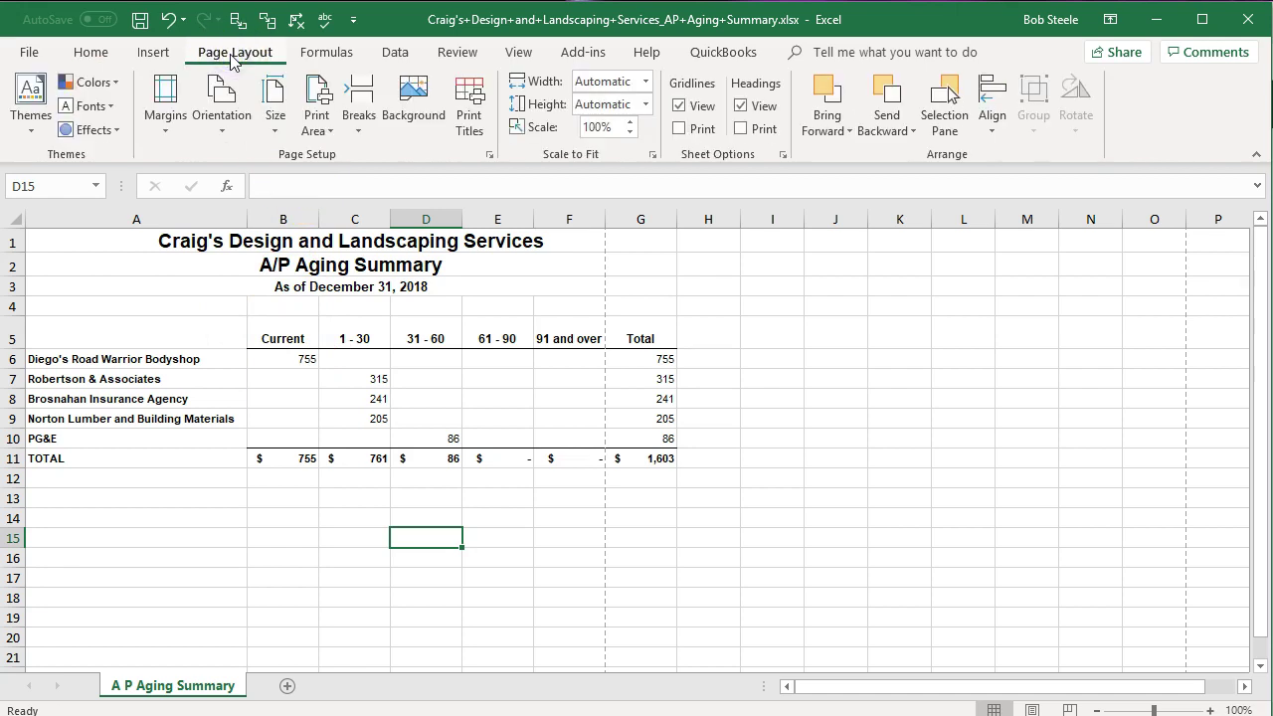
left_click(218, 100)
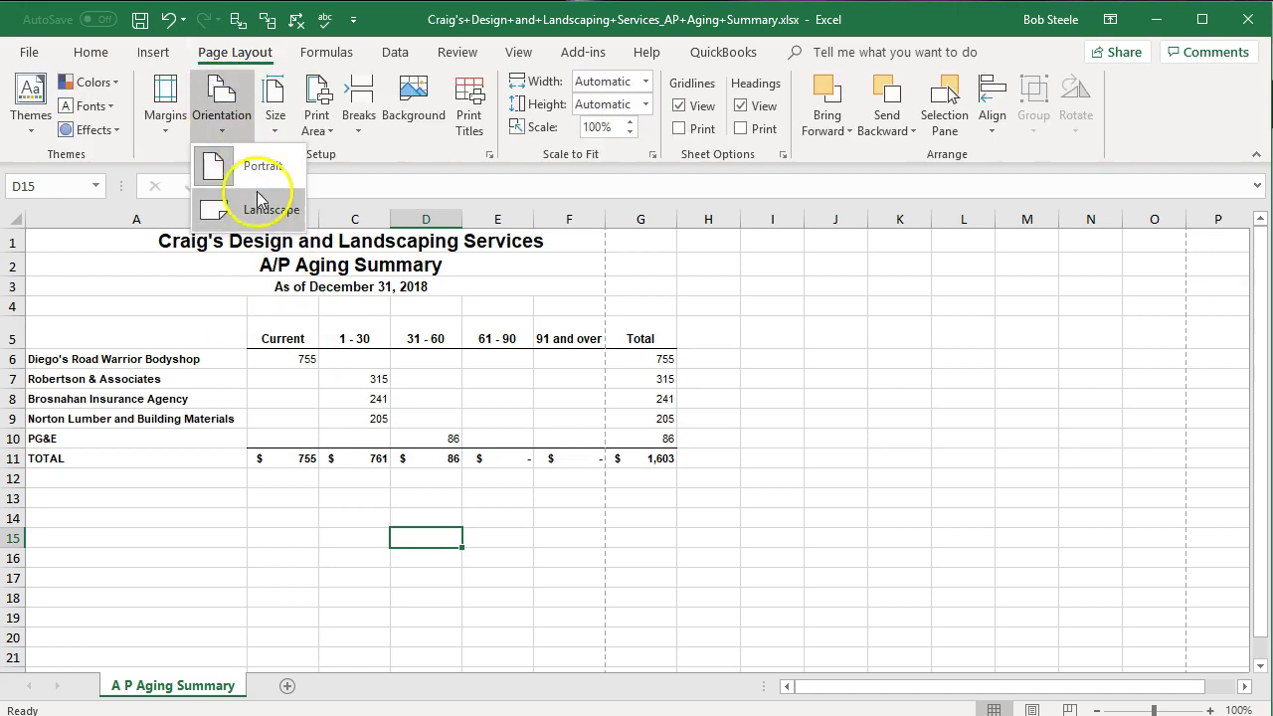
left_click(224, 103)
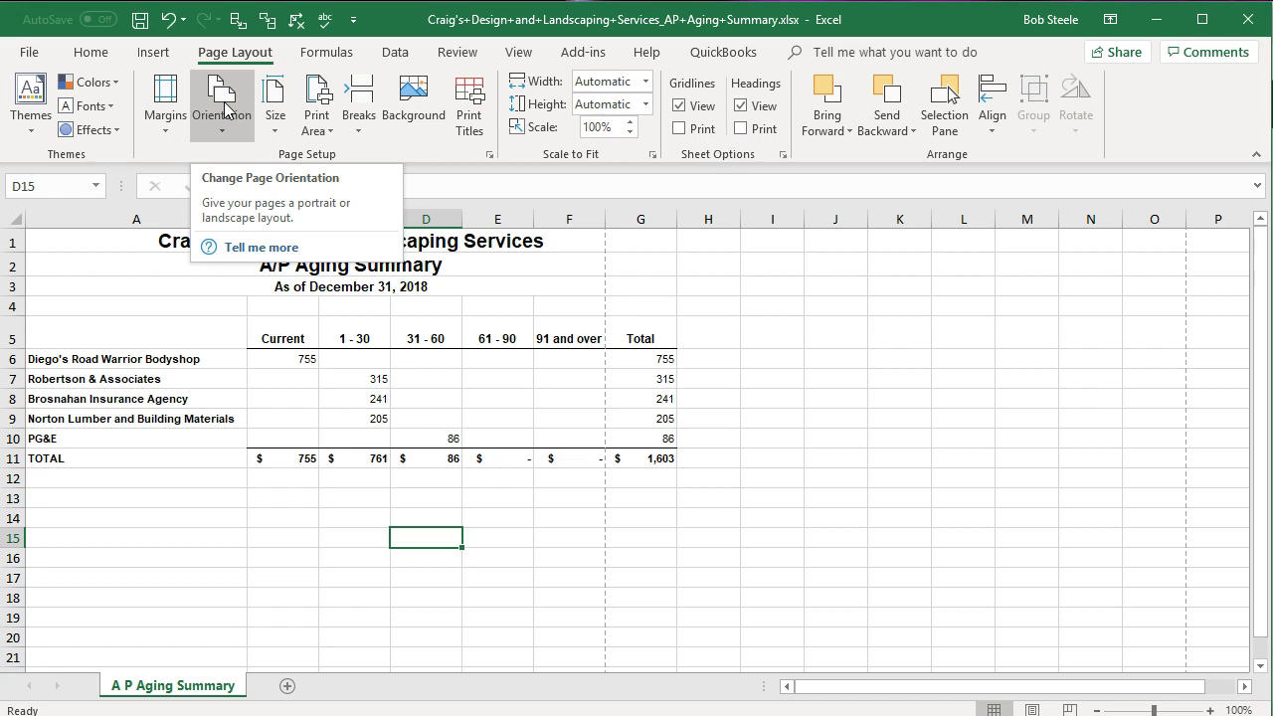
left_click(328, 437)
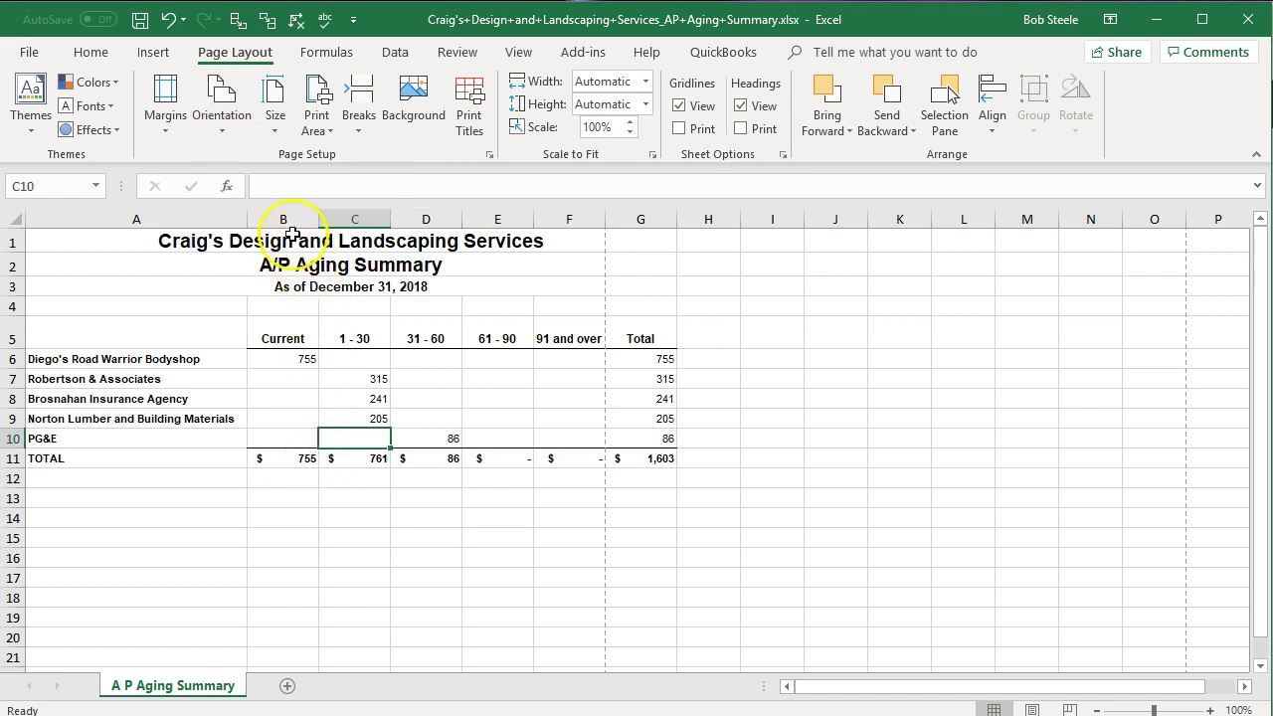
Step: AutoFit columns B through G, and widen them together to an equal width that keeps the whole report within one page
left_click_drag(285, 219, 631, 206)
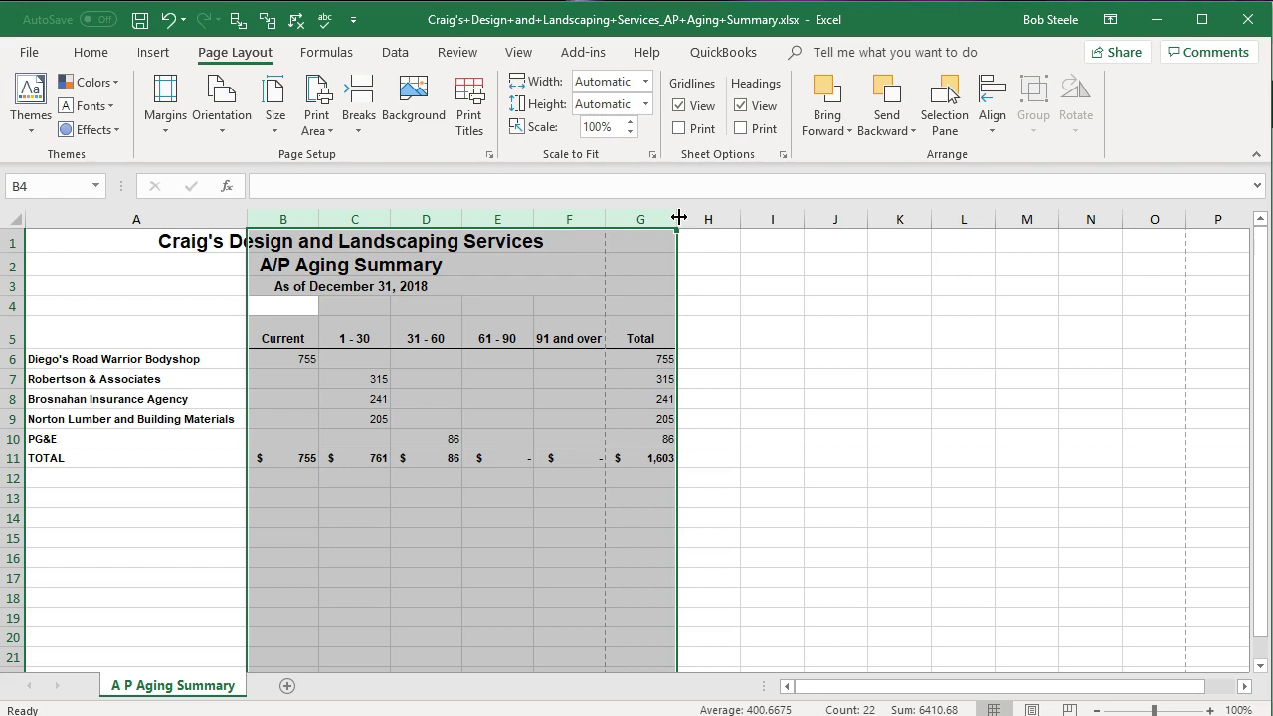
double_click(678, 216)
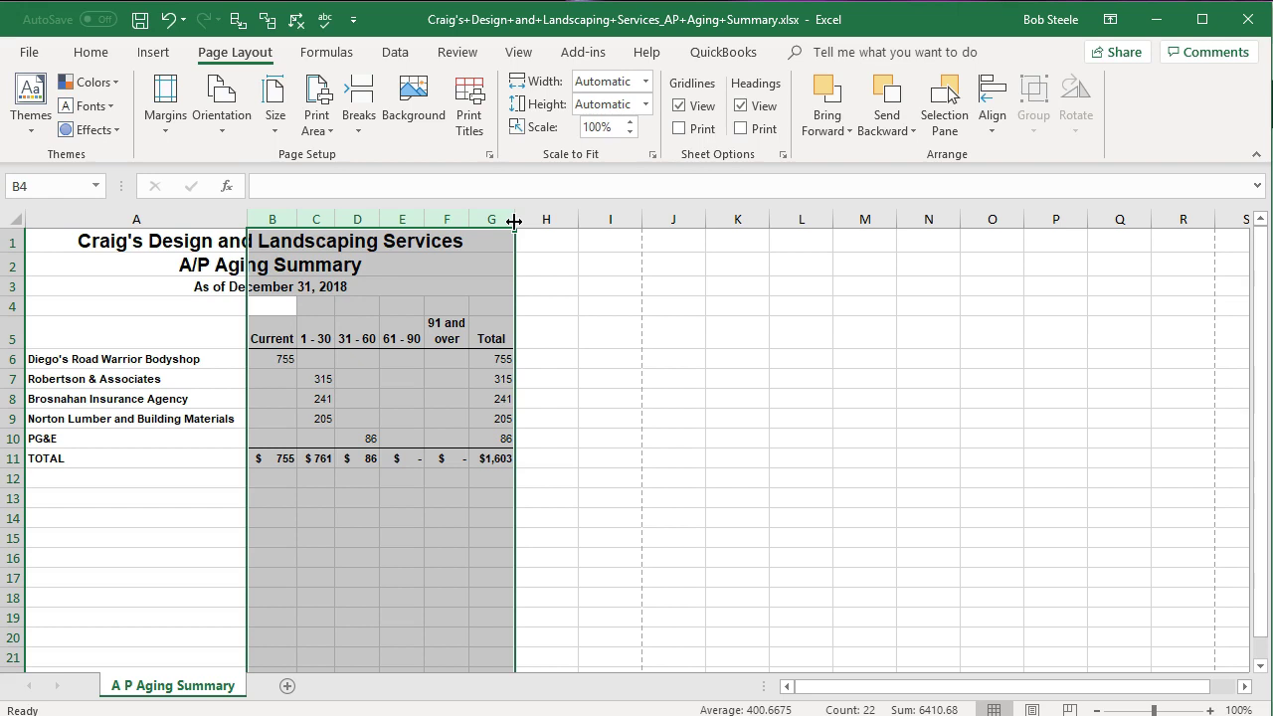
left_click_drag(514, 222, 579, 219)
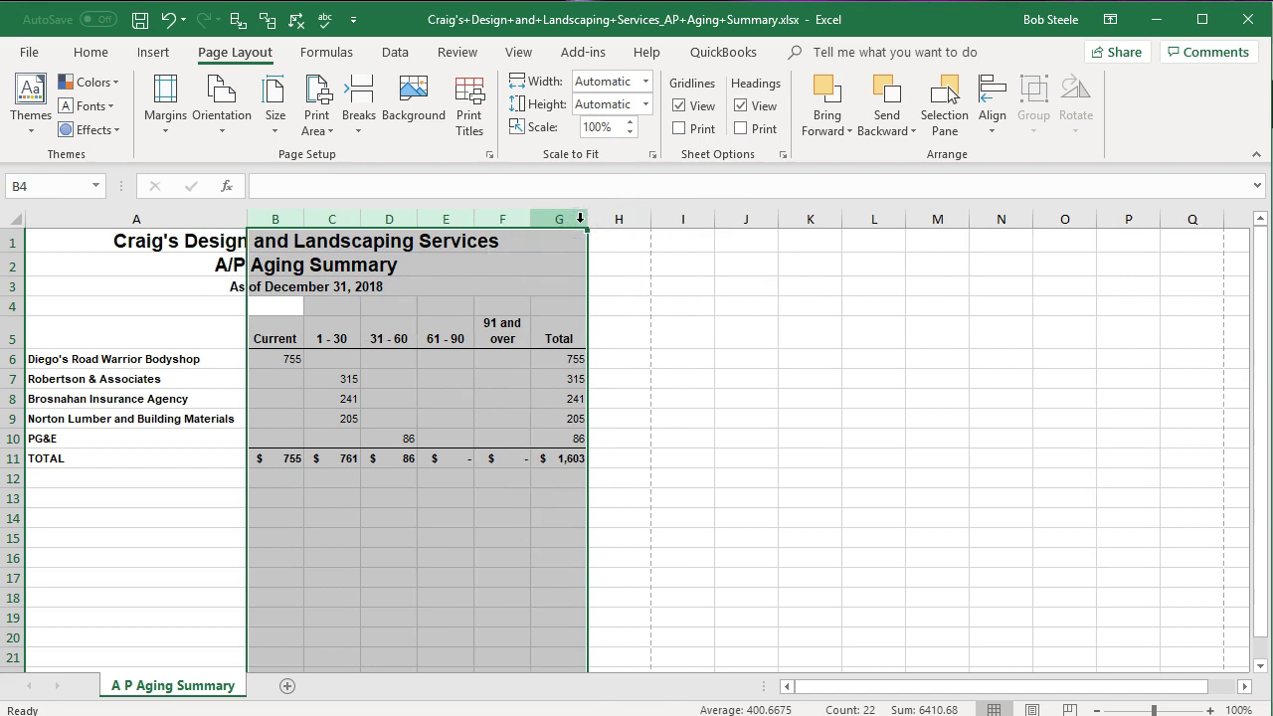
left_click(492, 554)
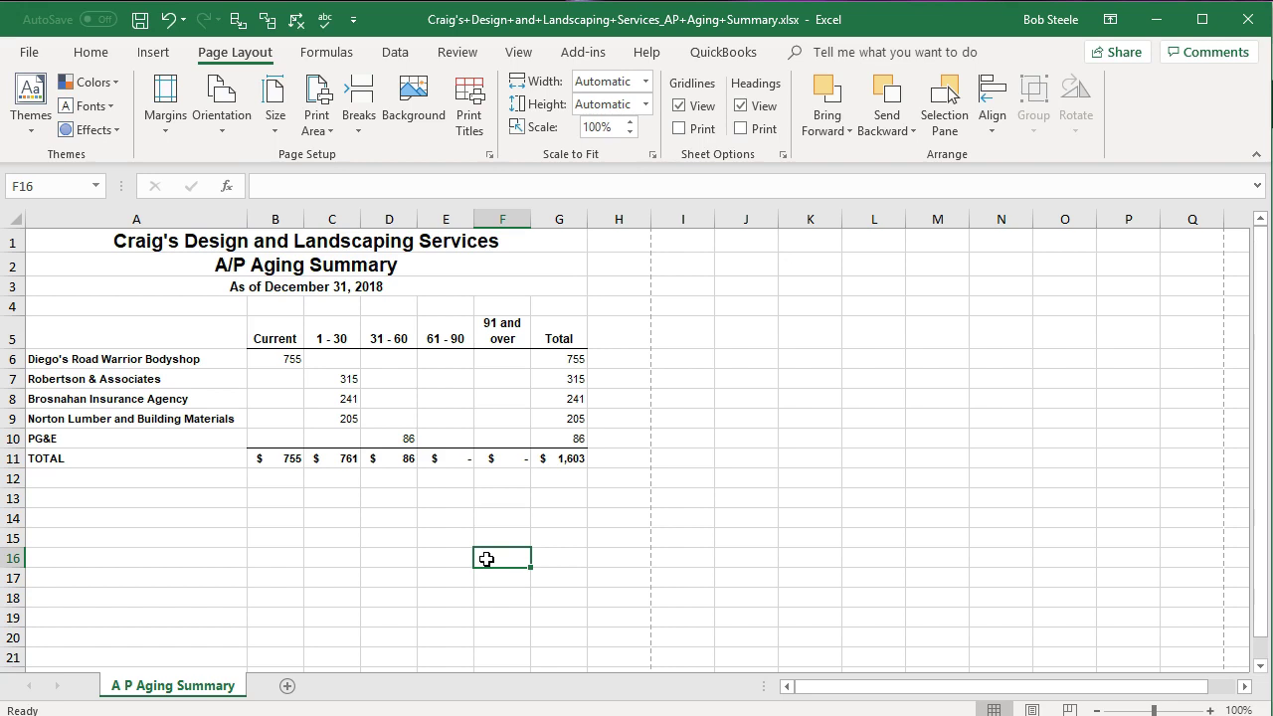
left_click(430, 556)
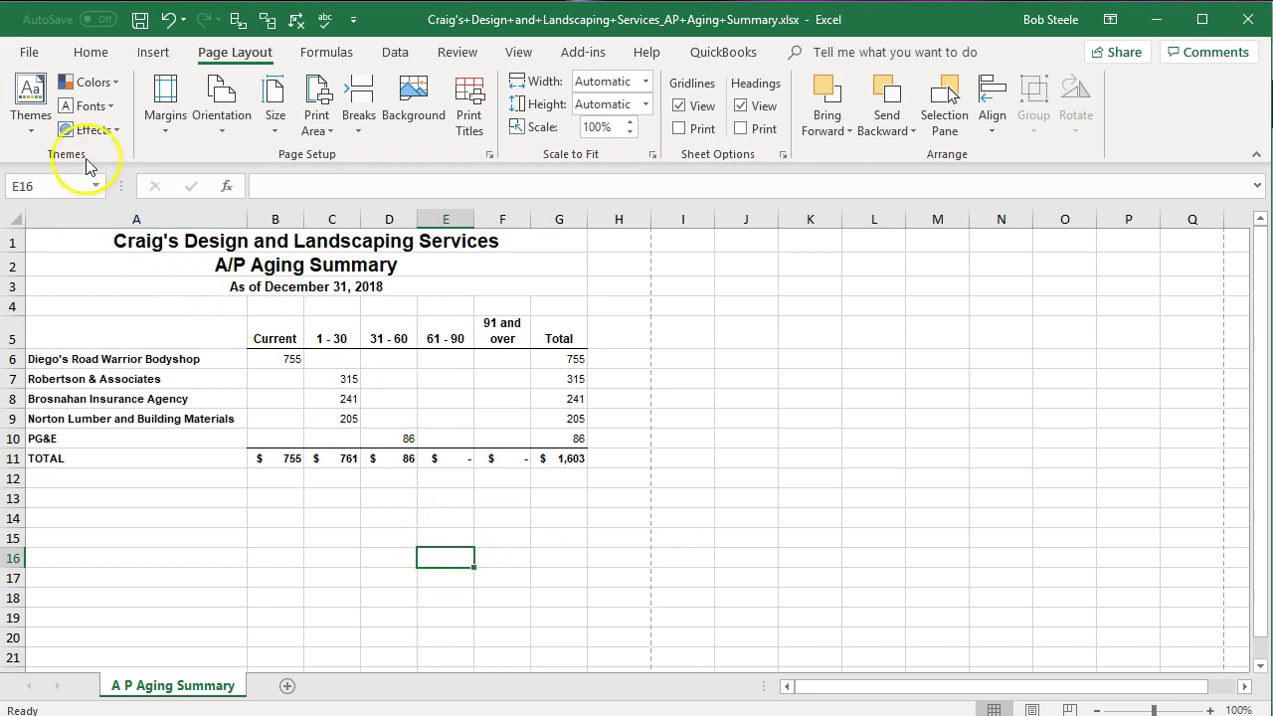
Step: Save the workbook as AP Aging Summary 12.31.18 in the Section 4 folder inside the GGG folder on the Desktop
left_click(31, 58)
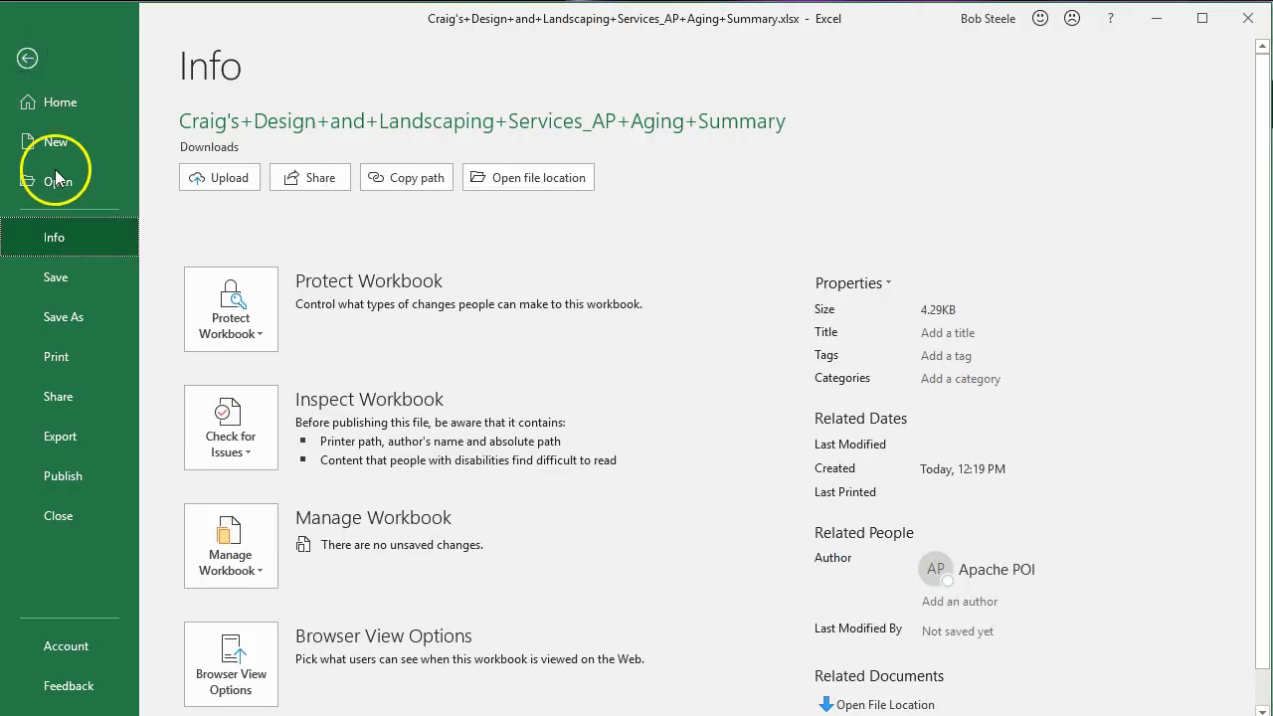
left_click(68, 318)
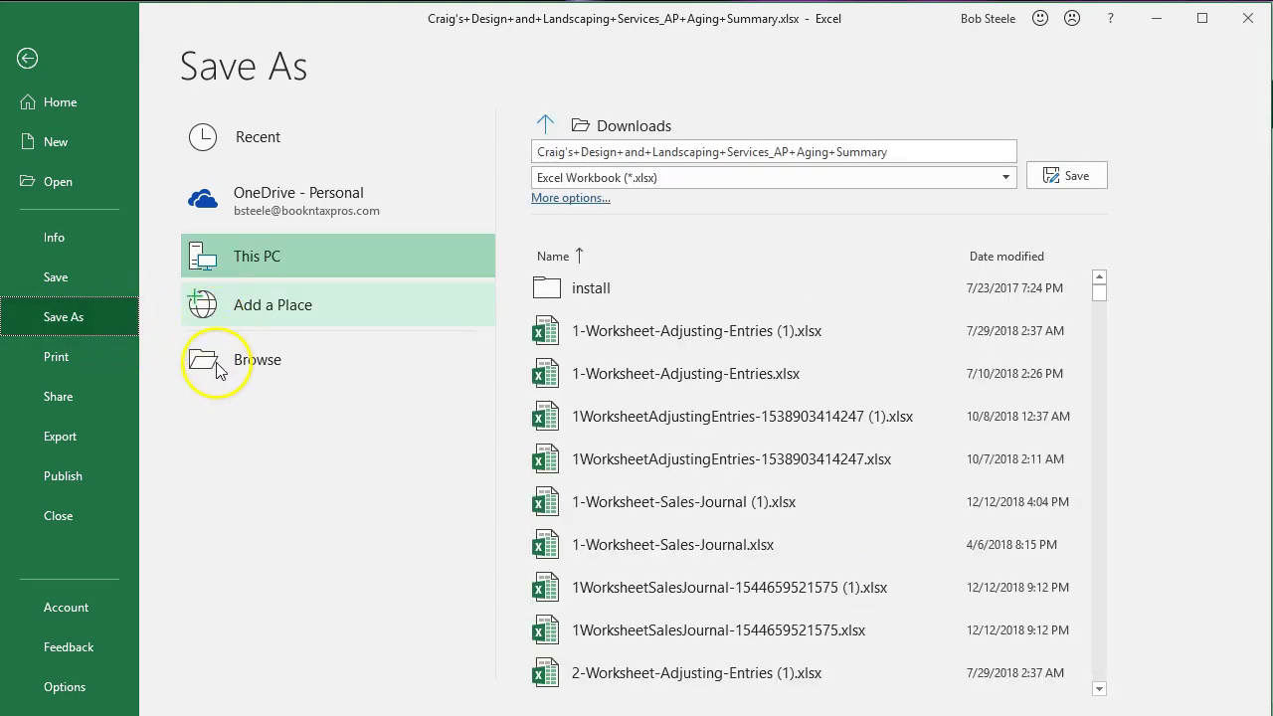
left_click(203, 364)
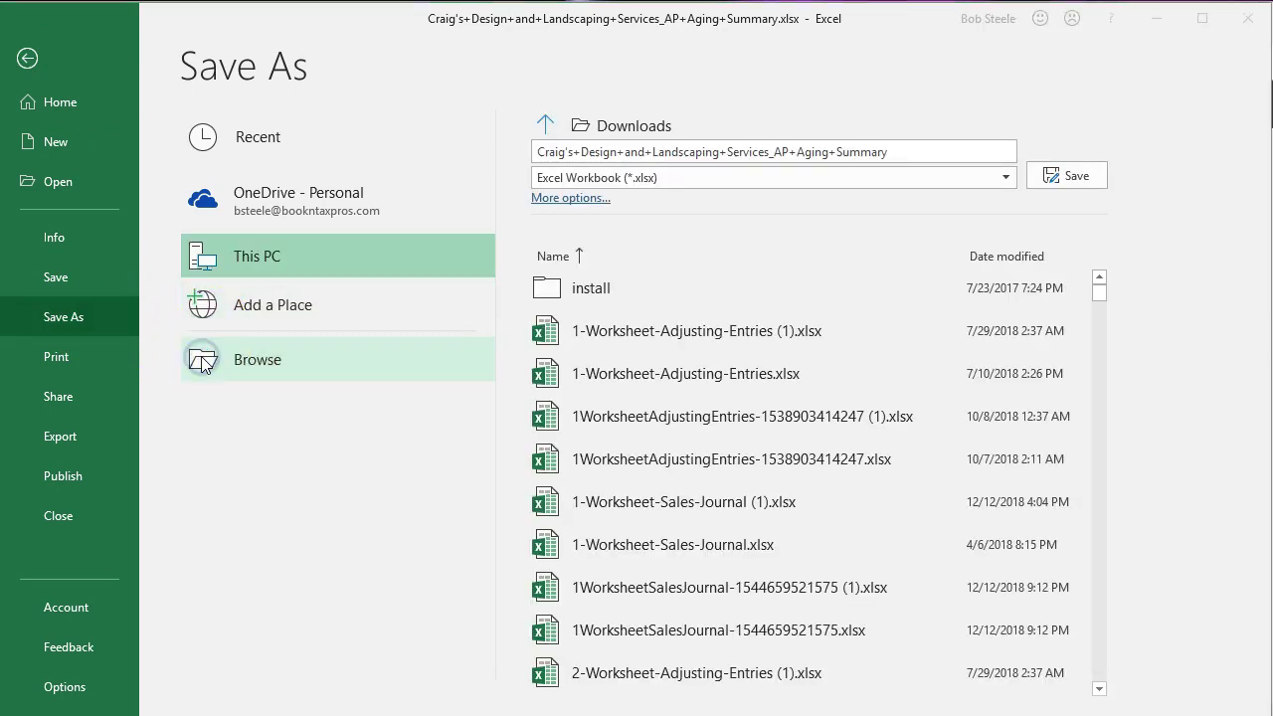
left_click_drag(159, 279, 147, 163)
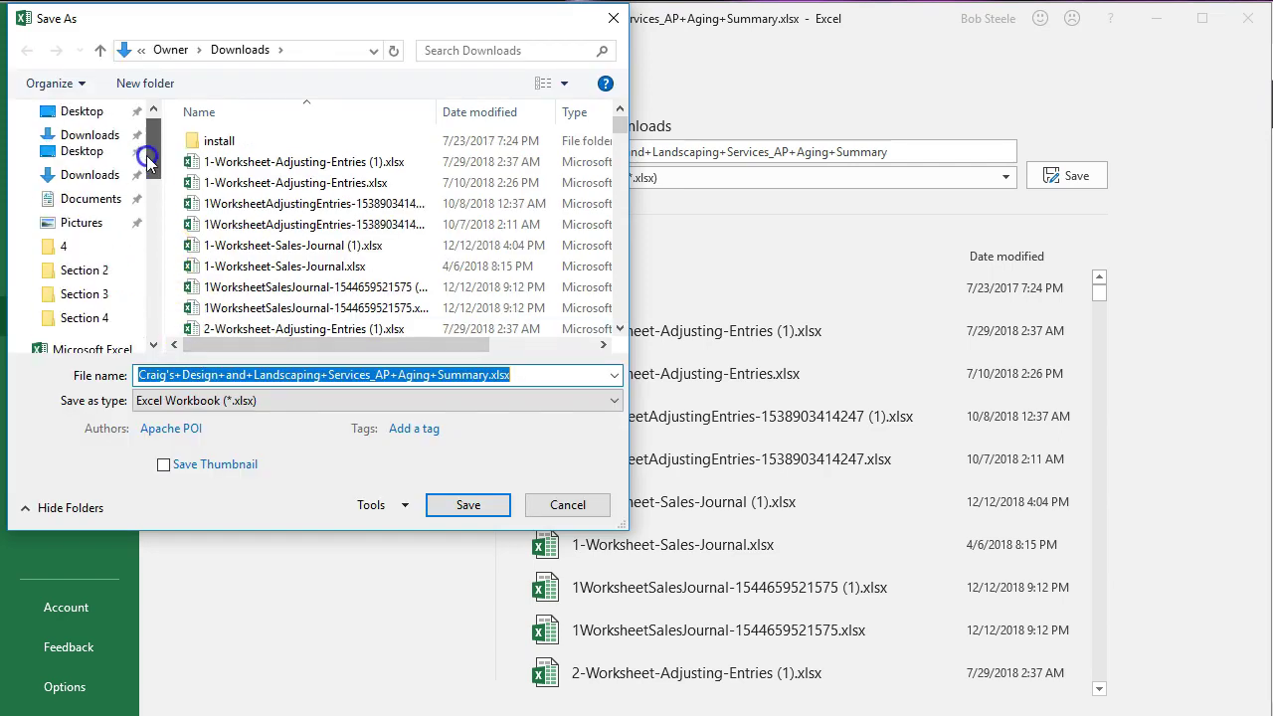
left_click(69, 151)
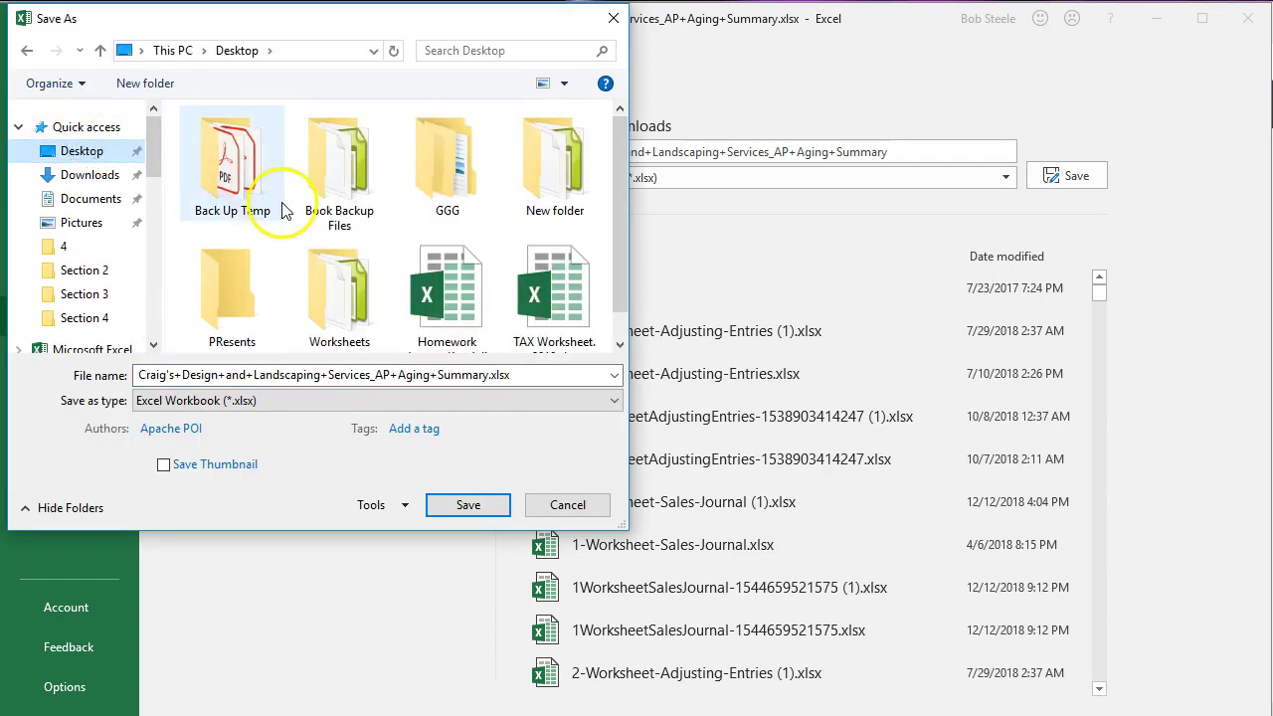
double_click(443, 171)
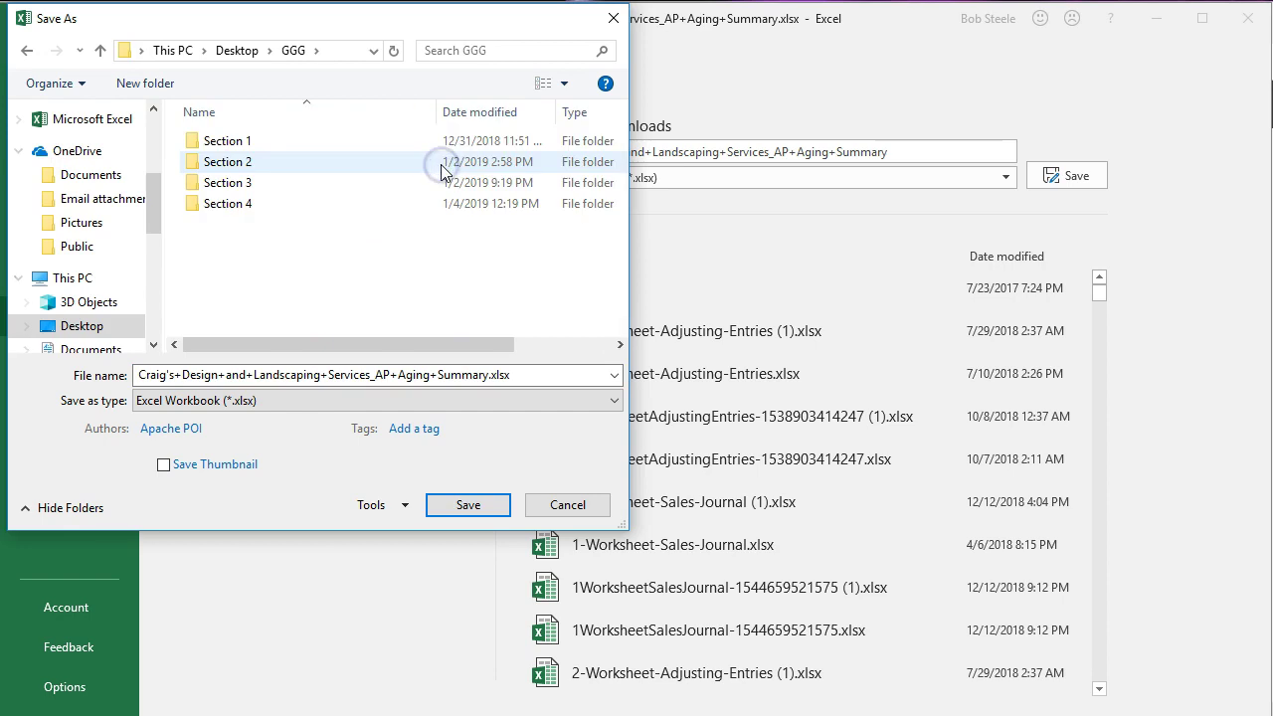
left_click(265, 203)
double_click(266, 203)
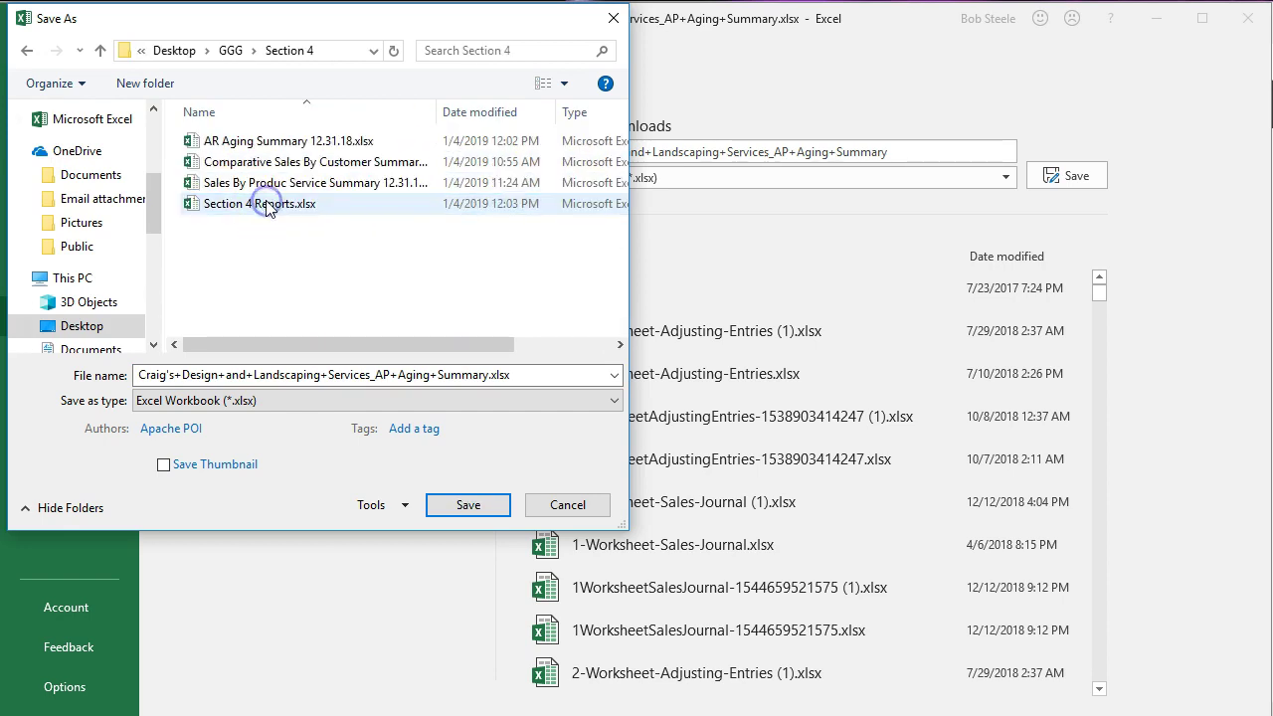
double_click(510, 373)
type("AP Aging Summary 12.31.18")
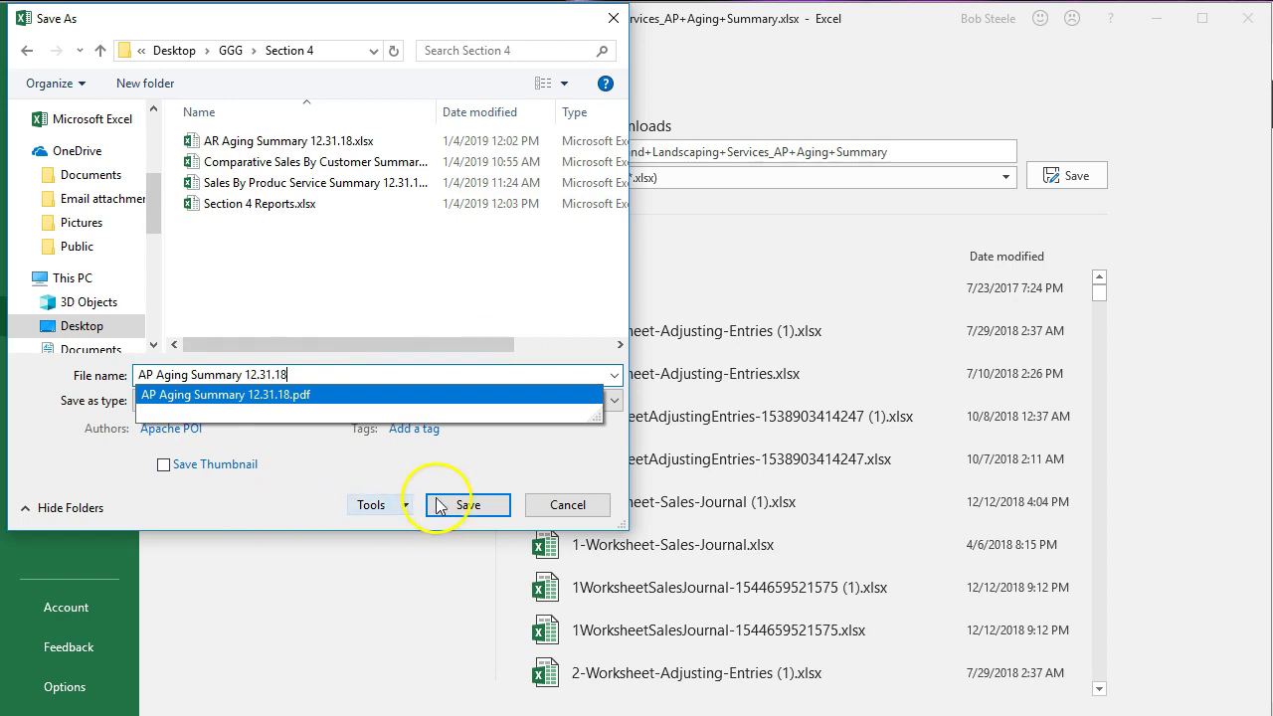
left_click(467, 505)
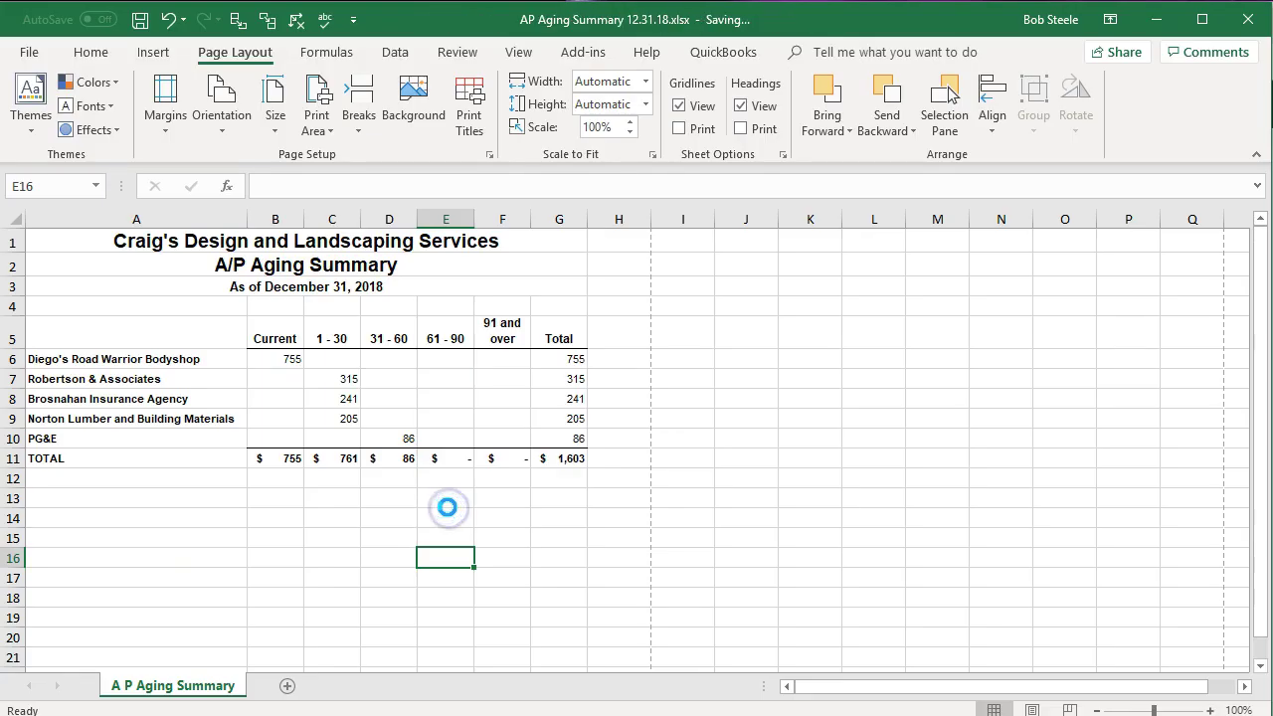
Step: Switch to the desktop and open the Section 4 folder inside the GGG folder
left_click(709, 378)
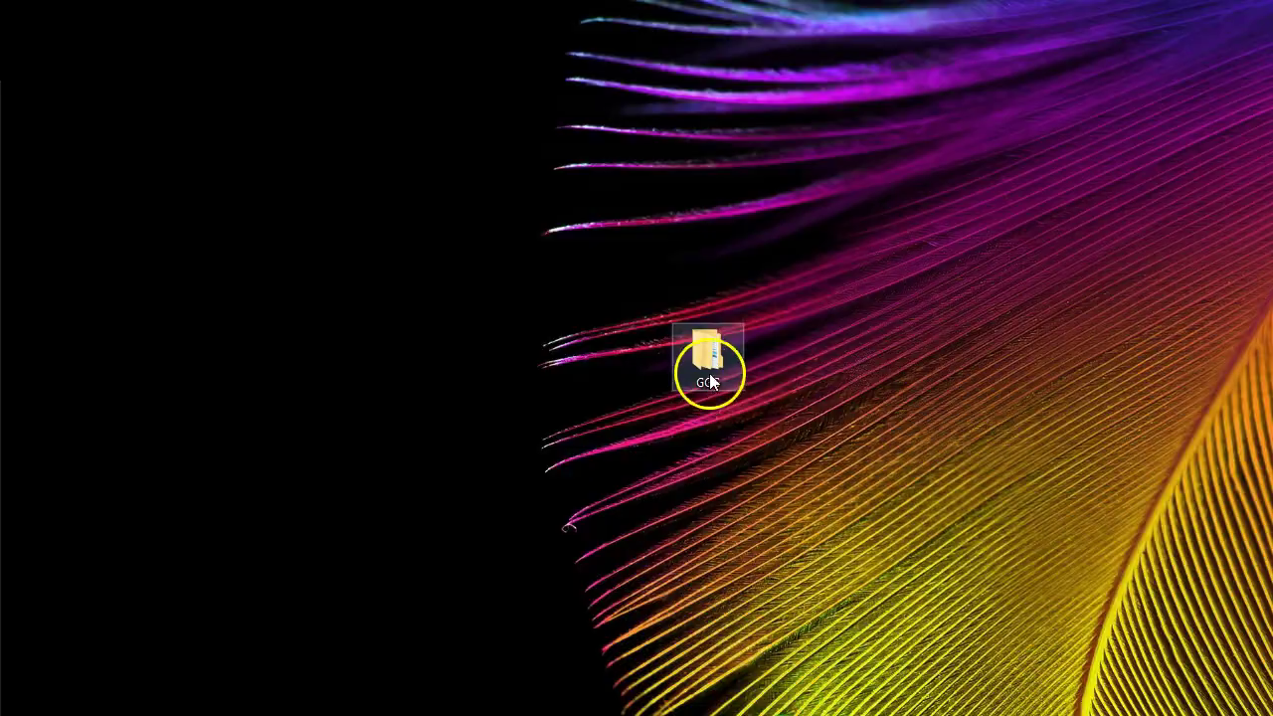
double_click(724, 370)
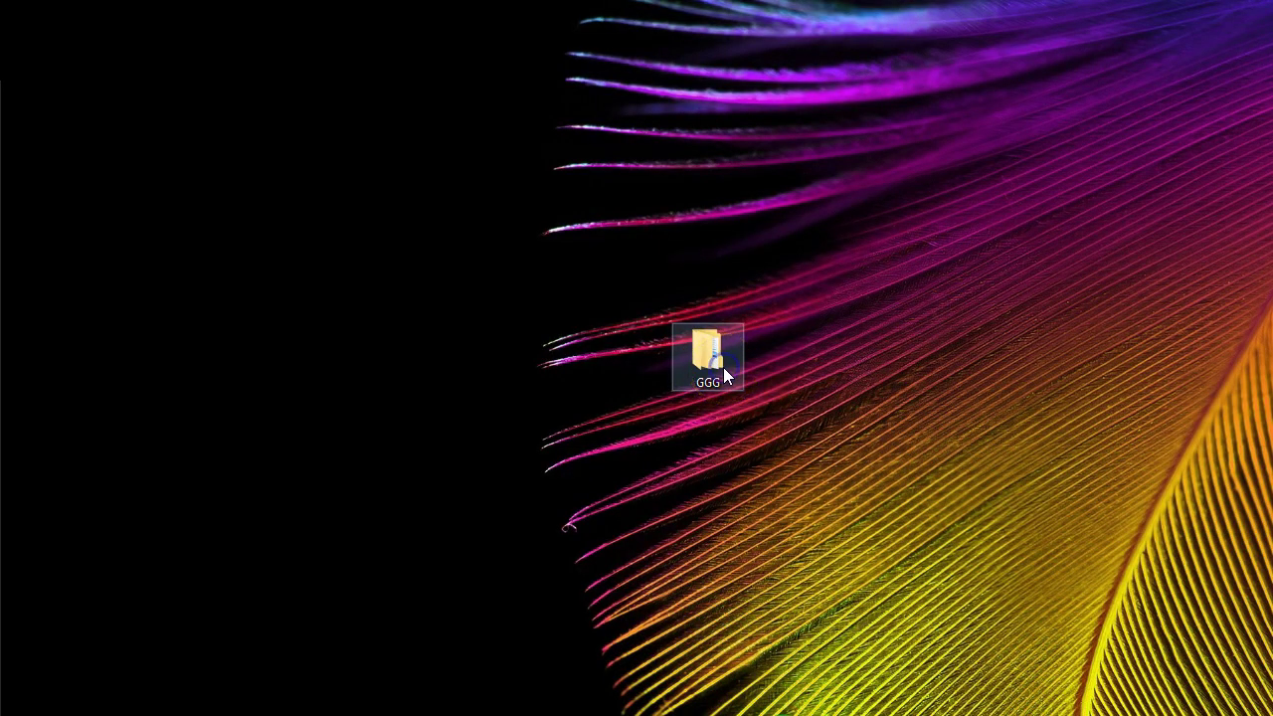
double_click(596, 396)
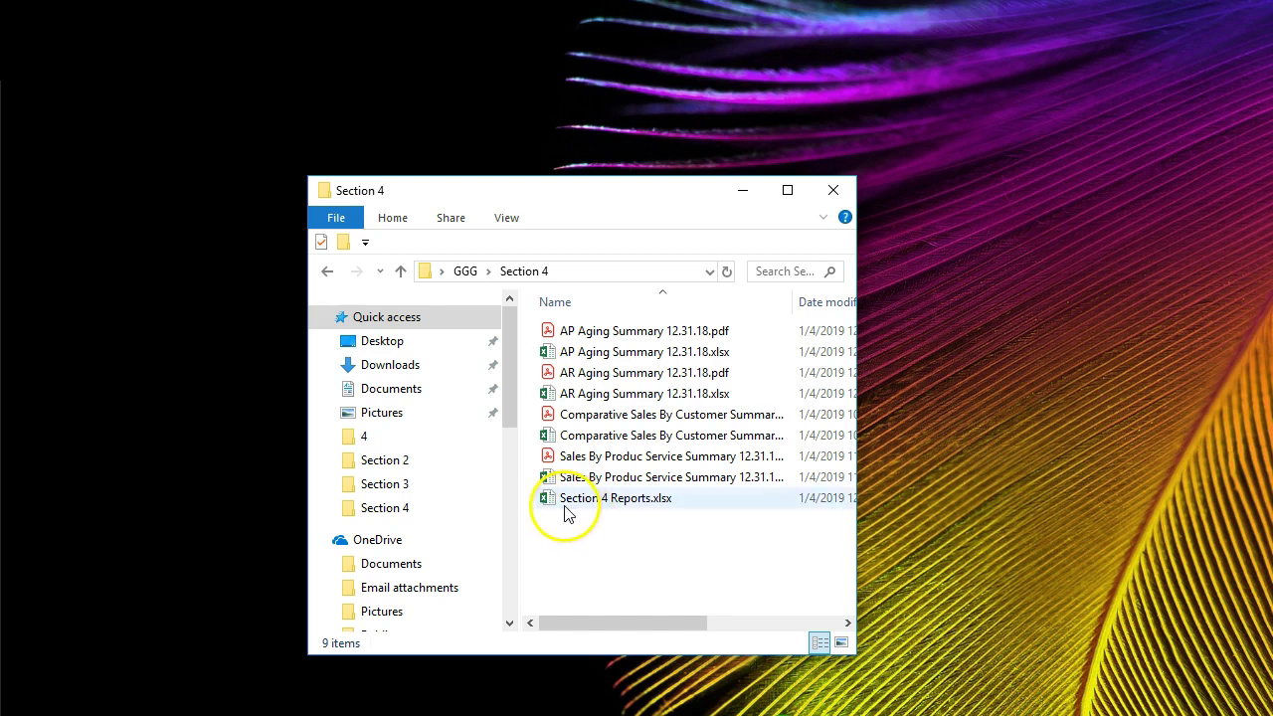
Step: Open the Section 4 Reports.xlsx workbook and add a blank worksheet after the A R Aging Summary sheet
double_click(572, 502)
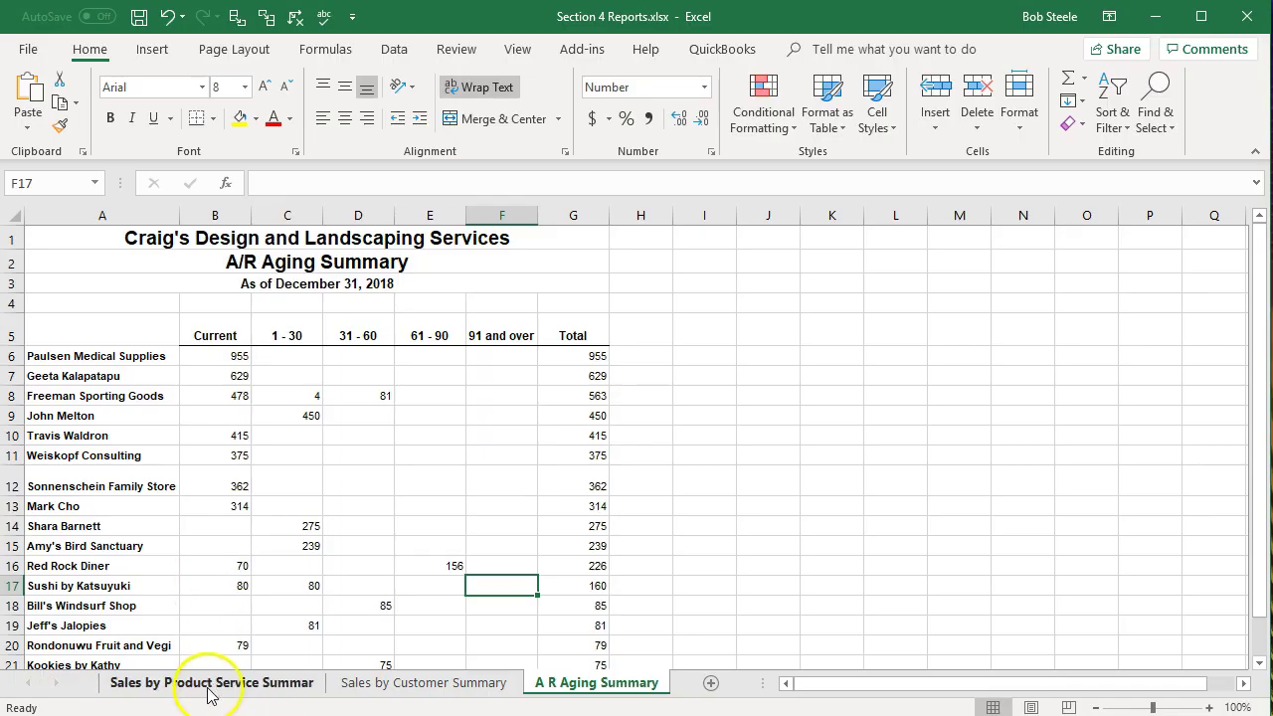
left_click(211, 684)
left_click(403, 683)
left_click(559, 684)
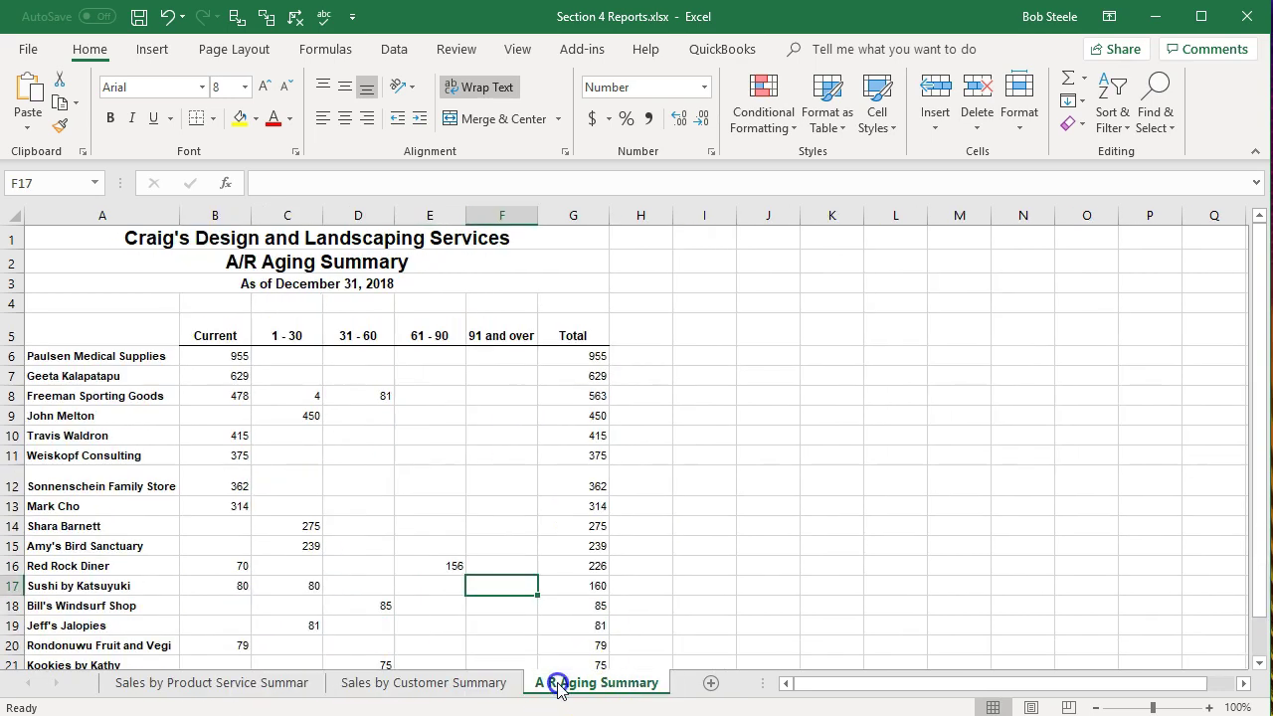
left_click(710, 683)
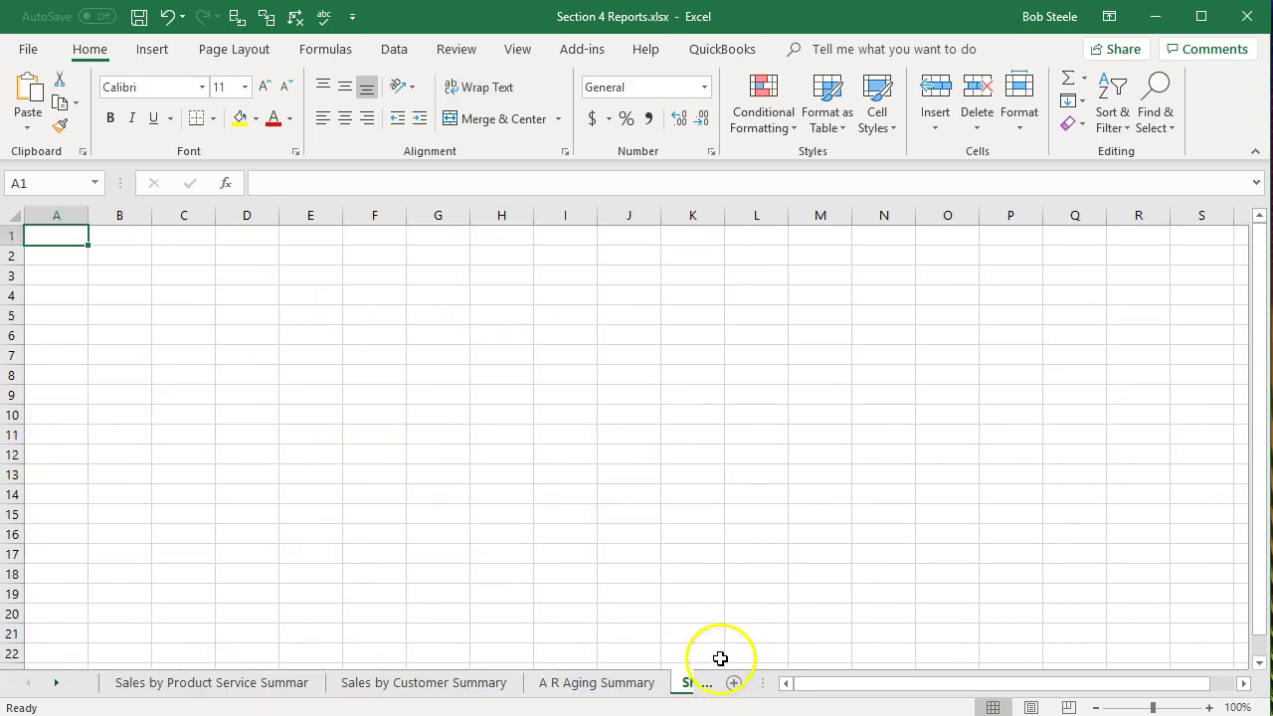
left_click(710, 596)
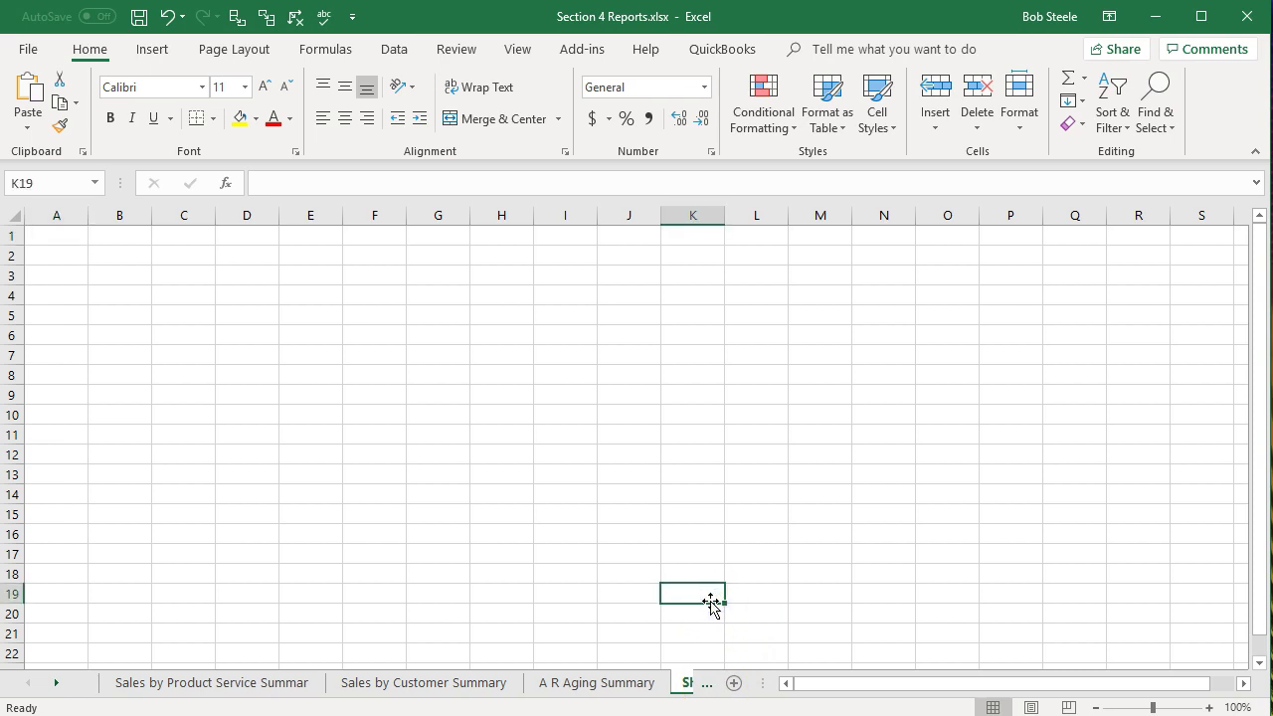
Step: Switch to the AP Aging Summary 12.31.18 workbook and copy the entire A P Aging Summary worksheet
left_click_drag(233, 23, 774, 12)
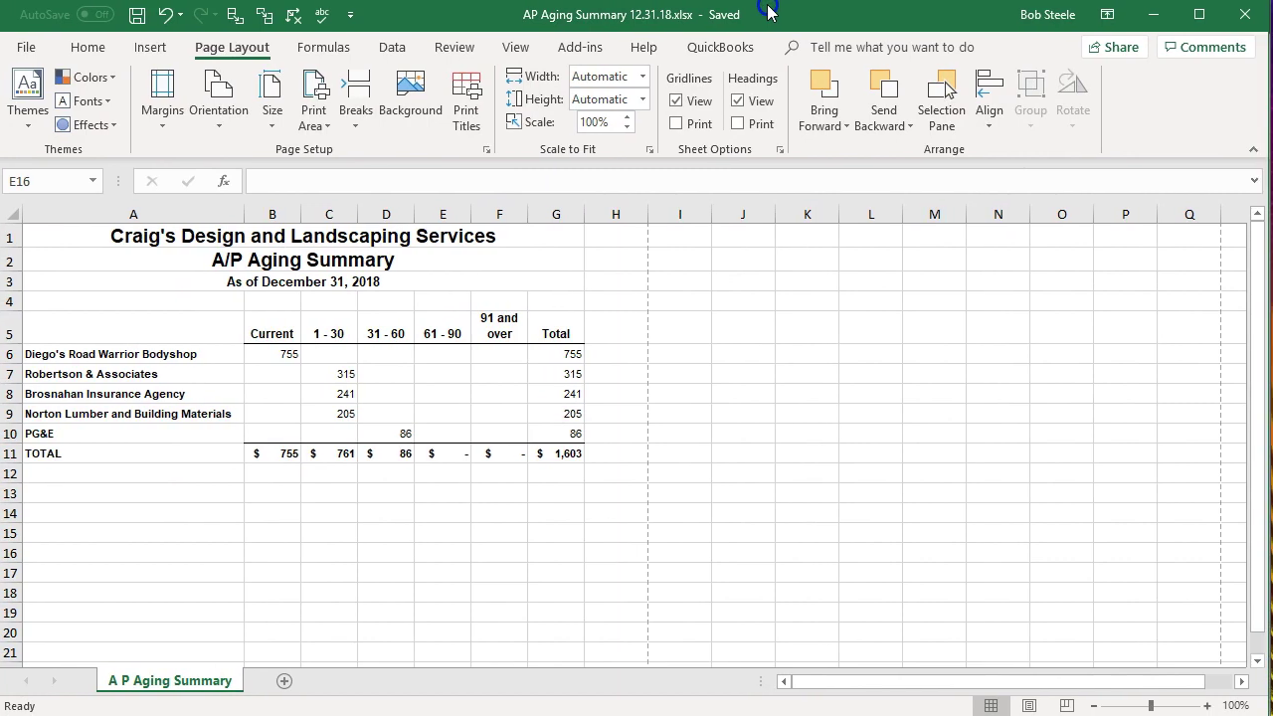
key("ctrl+a")
left_click(449, 350)
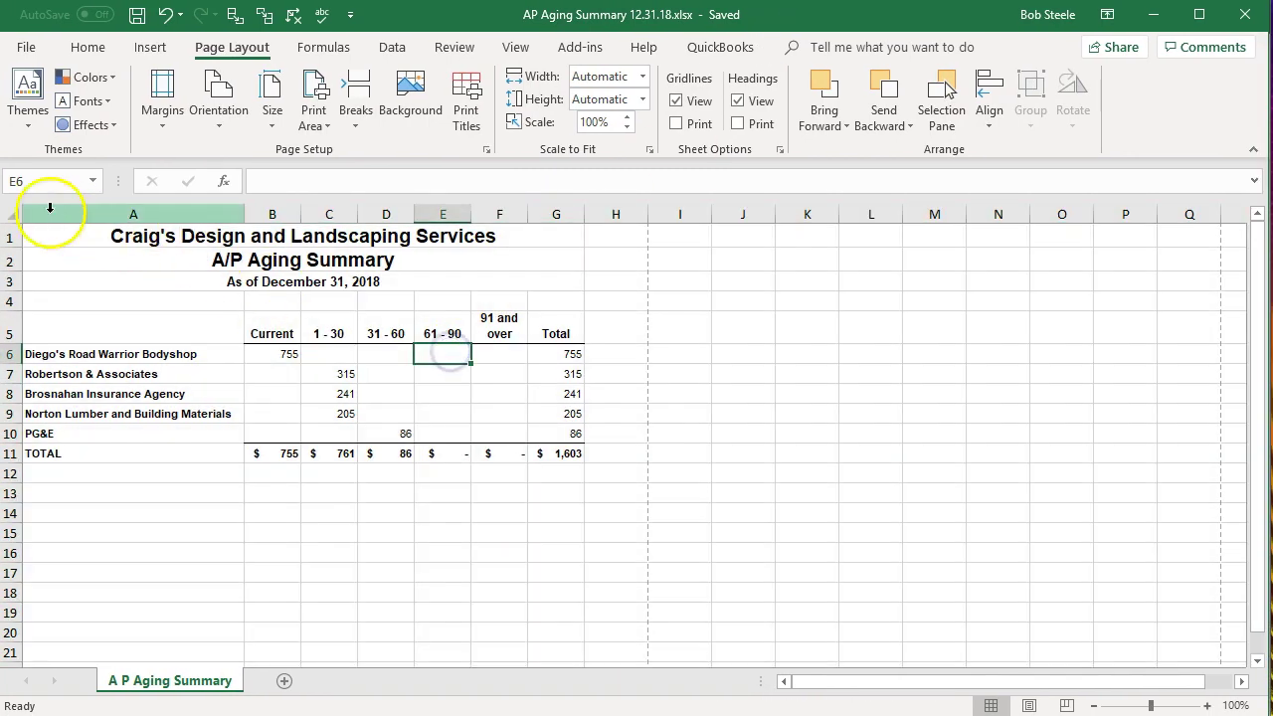
left_click(12, 218)
right_click(356, 405)
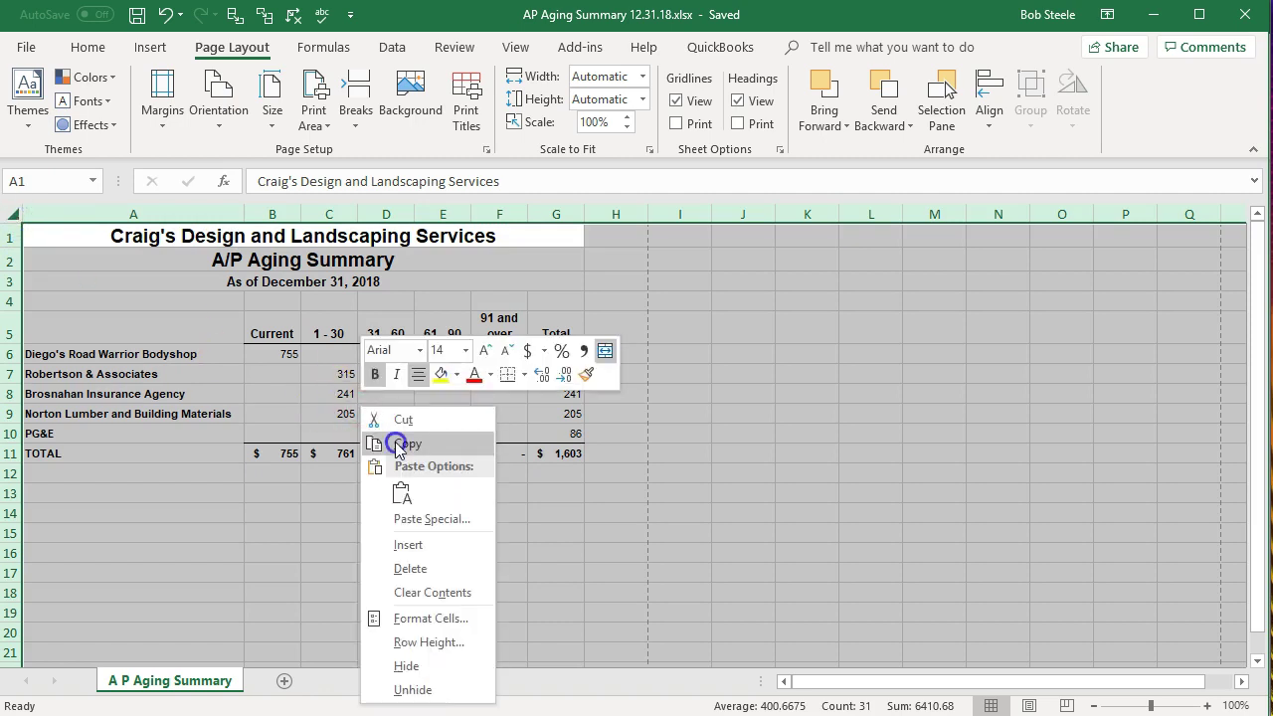
left_click(397, 445)
Step: Return to the Section 4 Reports workbook and paste the copied A/P aging report into the new sheet starting at cell A1
left_click(1151, 16)
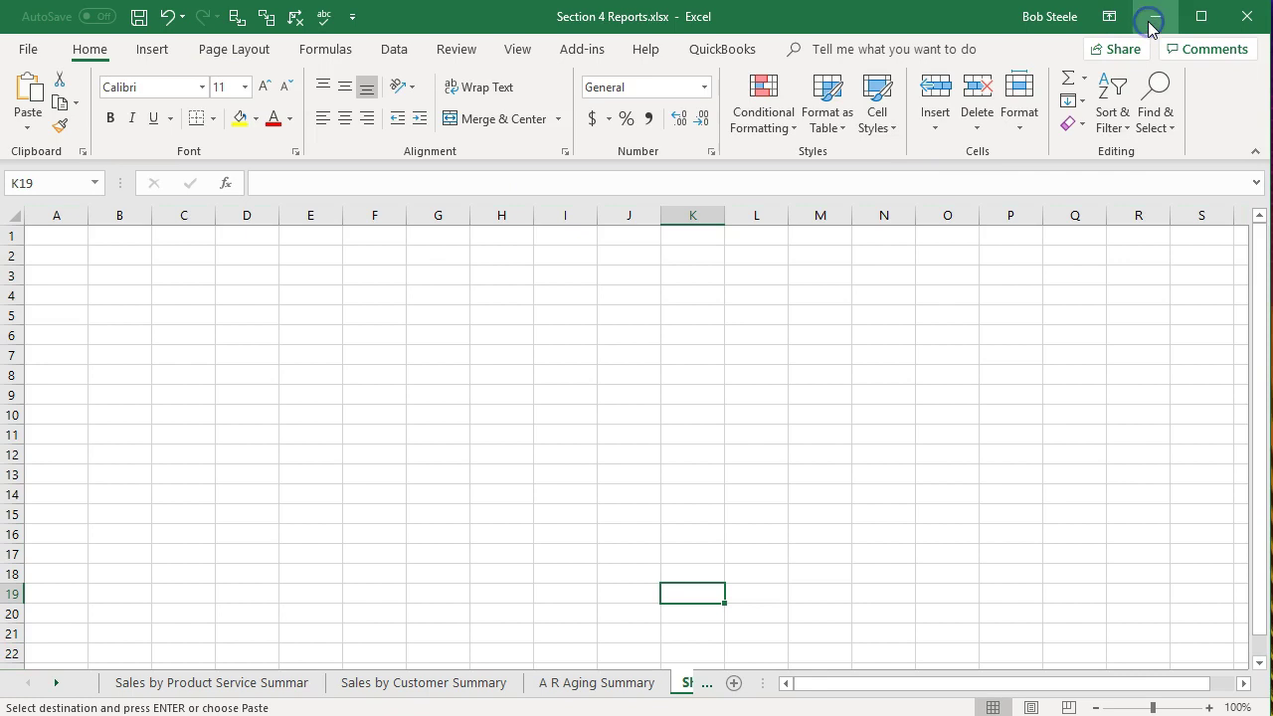
left_click(52, 232)
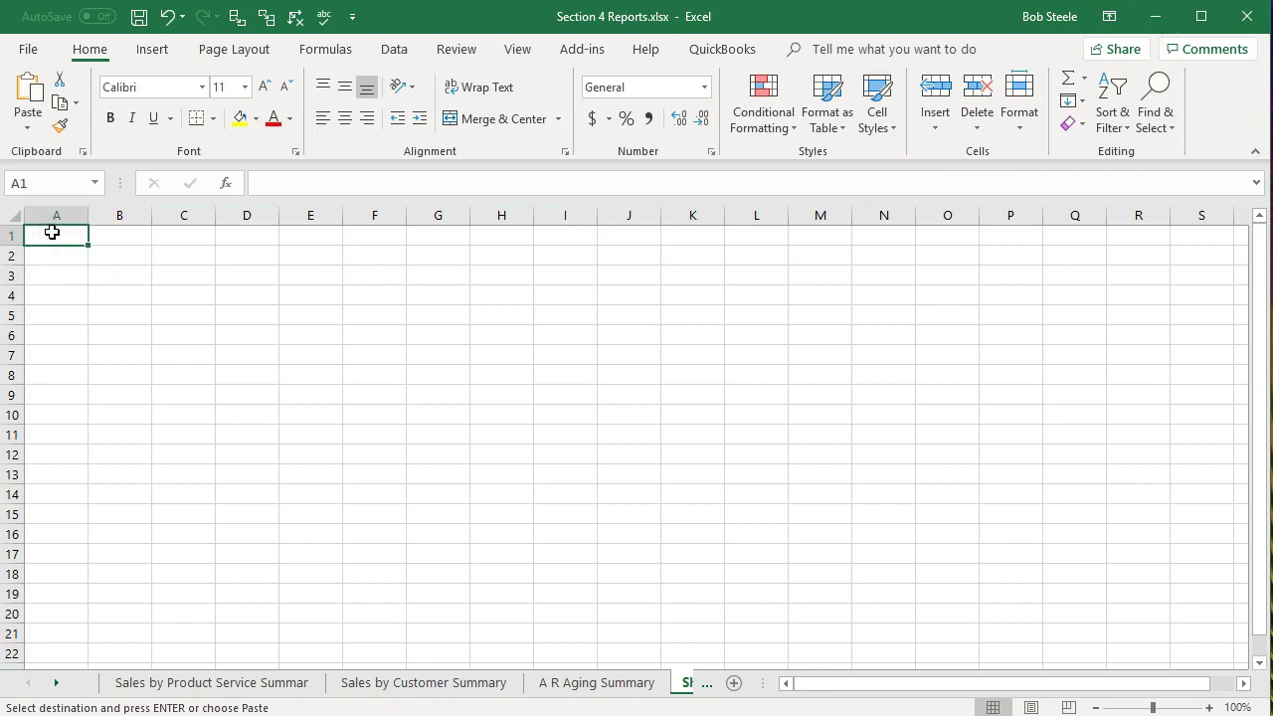
right_click(52, 231)
left_click(93, 320)
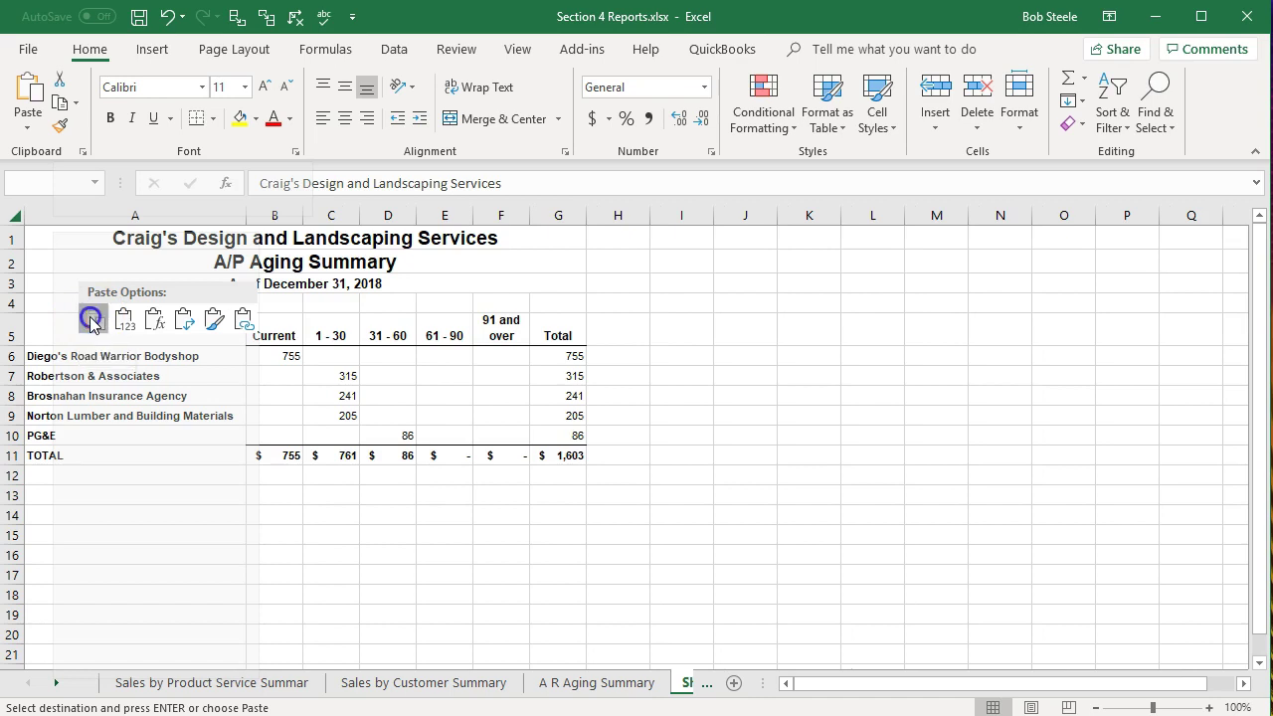
left_click(94, 320)
Step: Copy the sheet name from the AP Aging Summary 12.31.18 workbook and rename Sheet1 in Section 4 Reports as A P Aging Summary
left_click(668, 686)
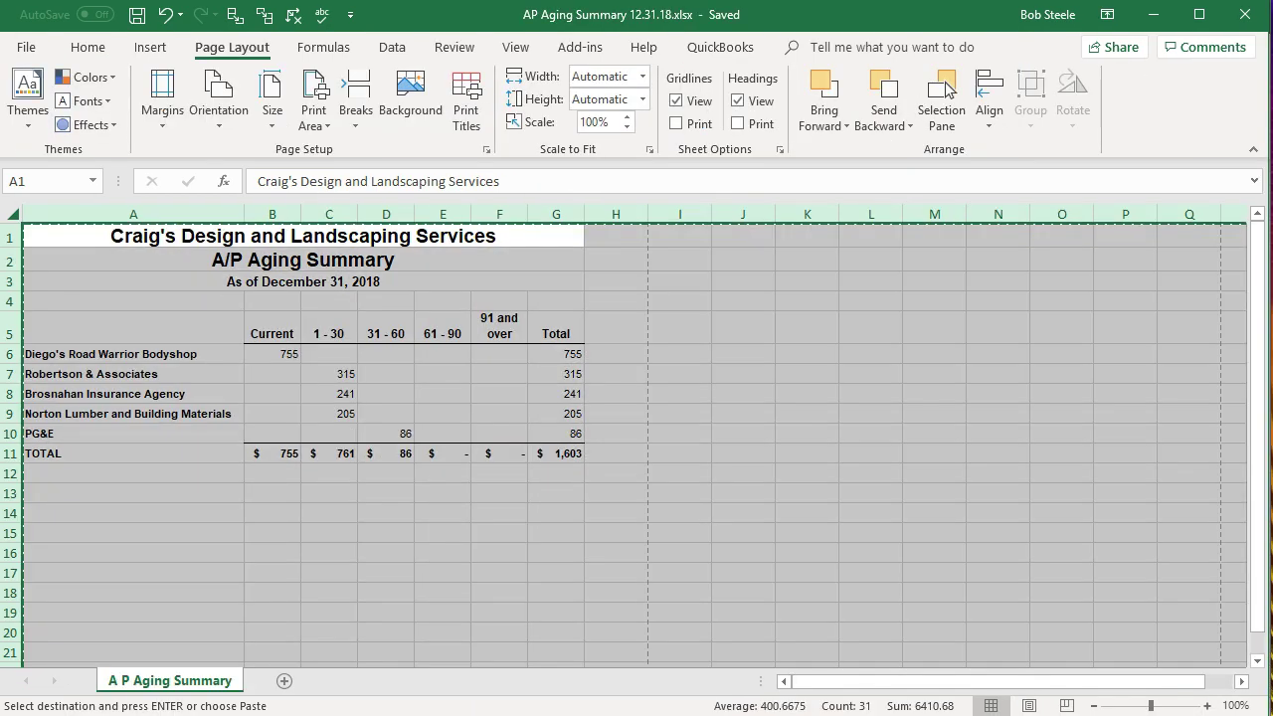
left_click(187, 681)
double_click(181, 682)
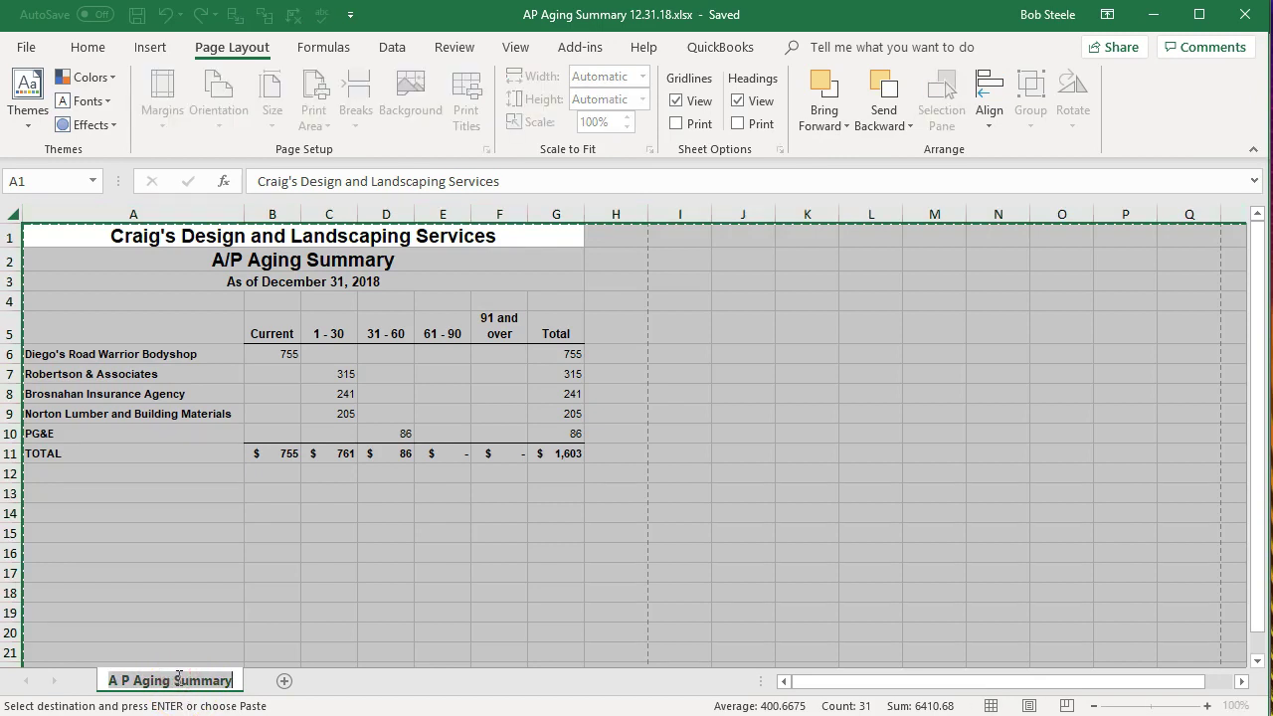
left_click(246, 576)
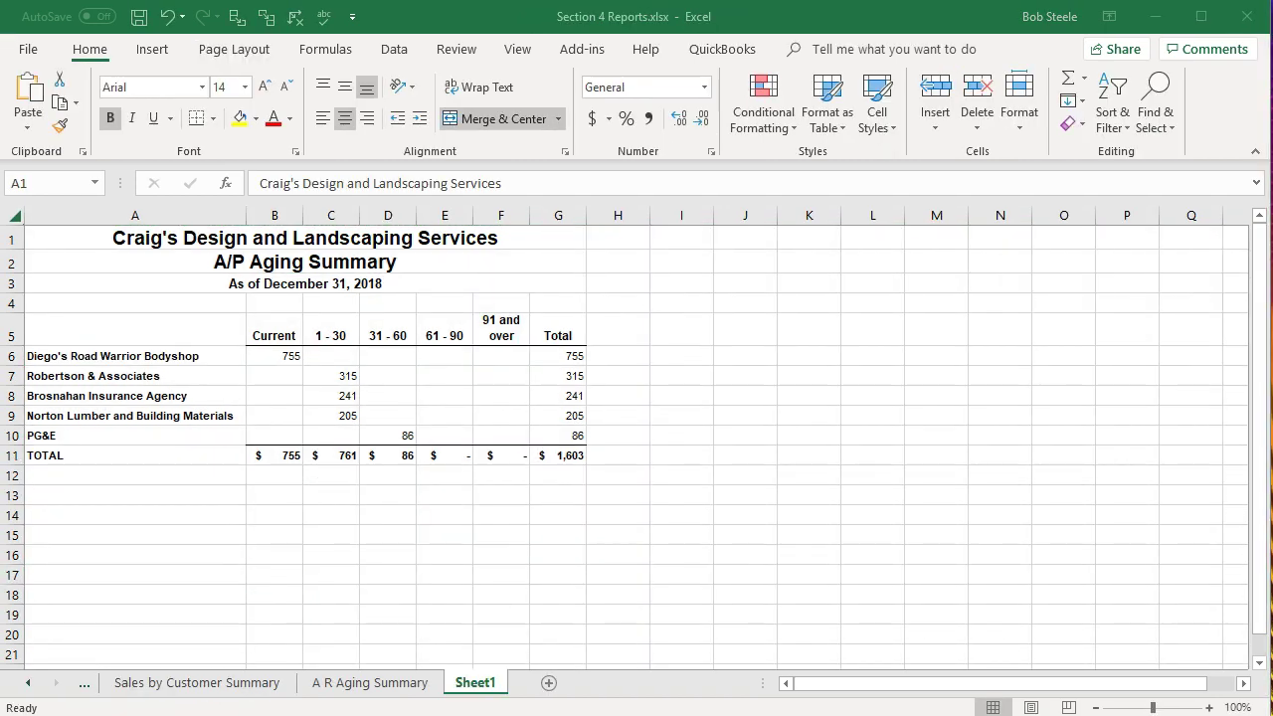
key("ctrl+a")
left_click(480, 686)
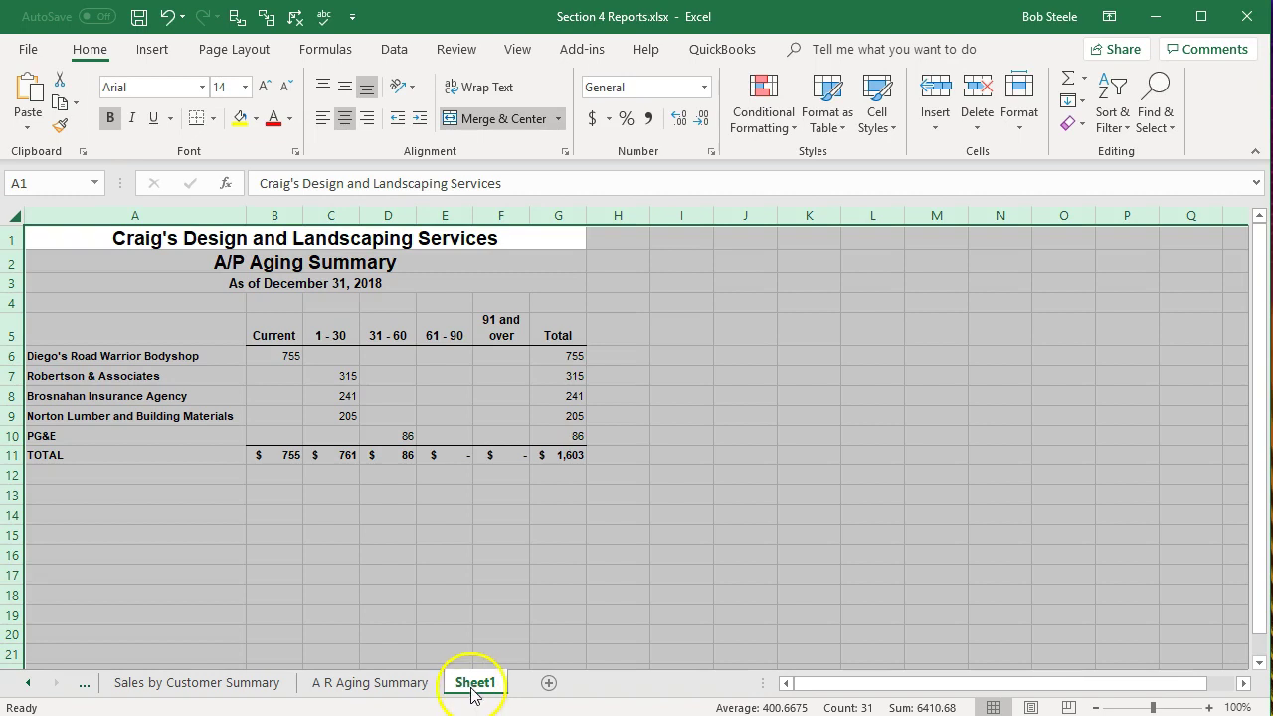
double_click(480, 686)
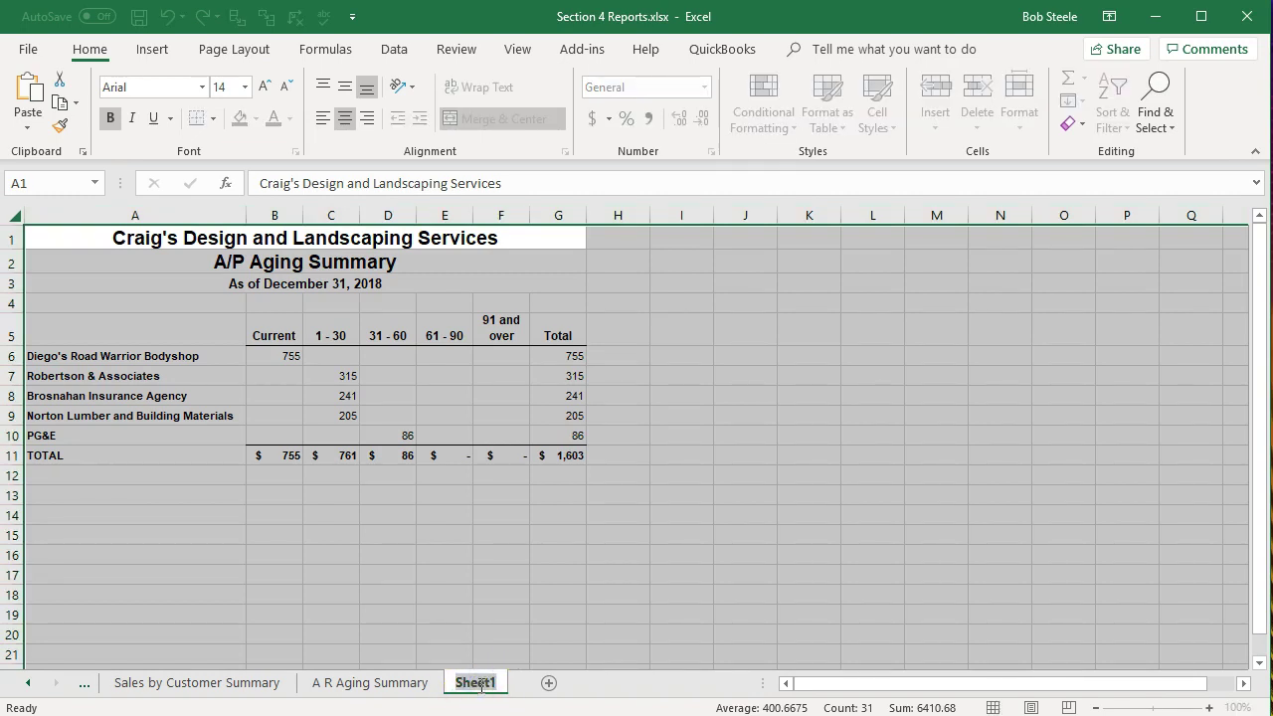
type("A P Aging Summary")
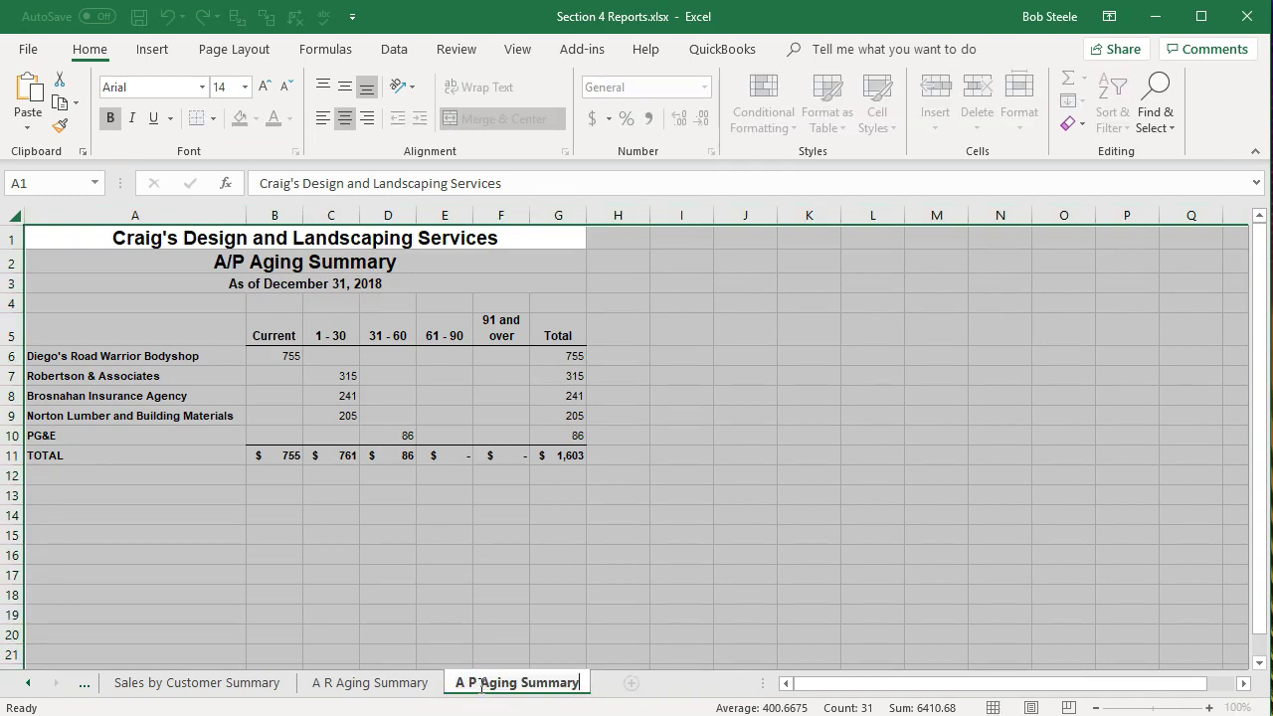
left_click(458, 592)
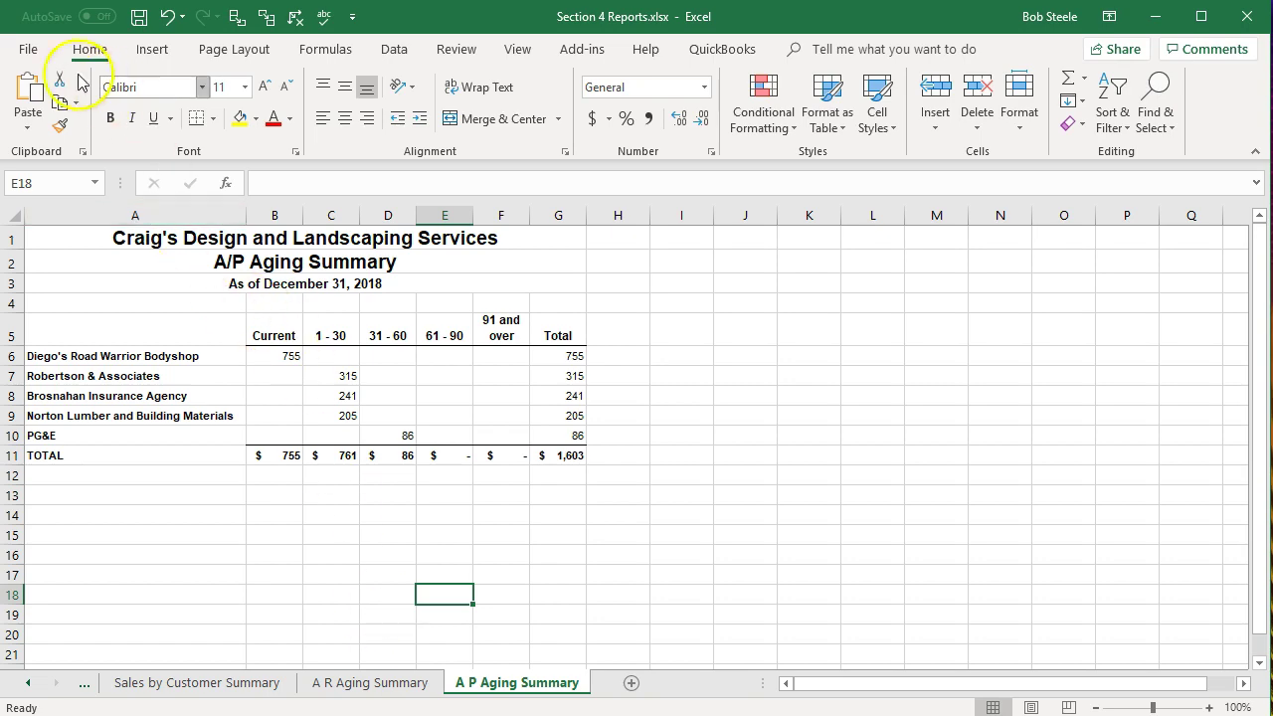
Step: Preview the printout of the entire Section 4 Reports workbook page by page, and return to the worksheet
left_click(28, 49)
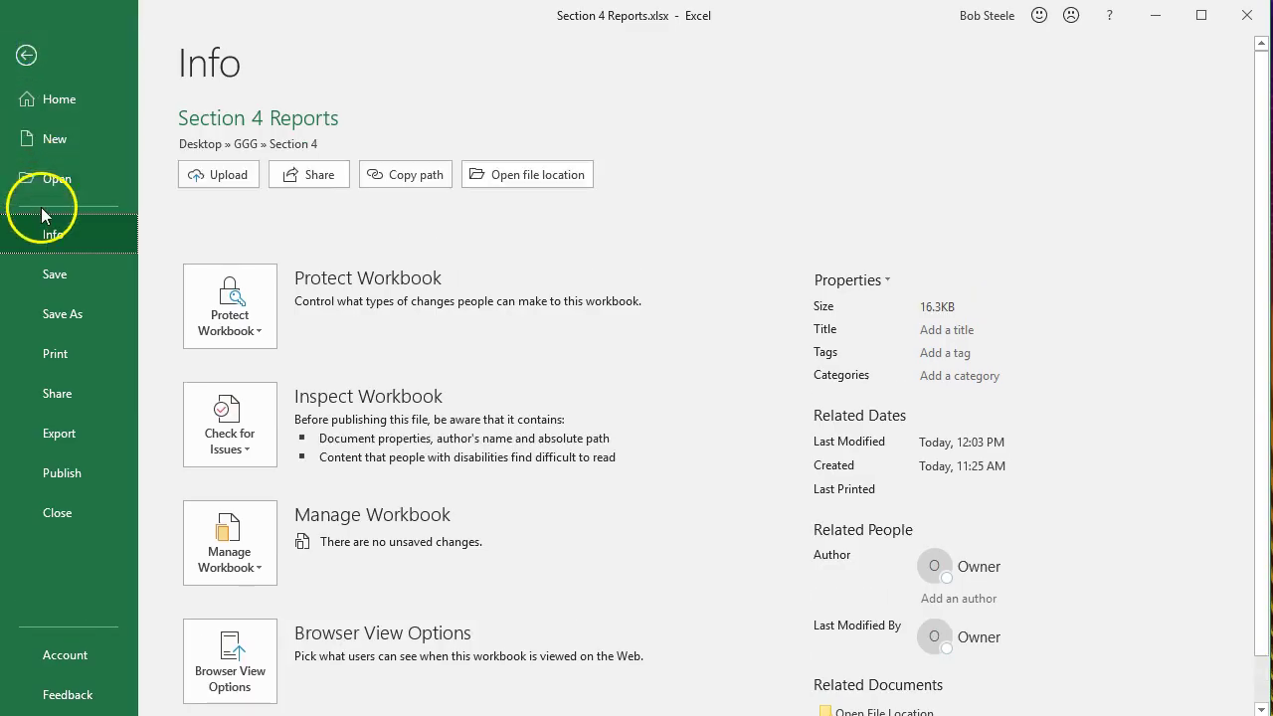
left_click(55, 353)
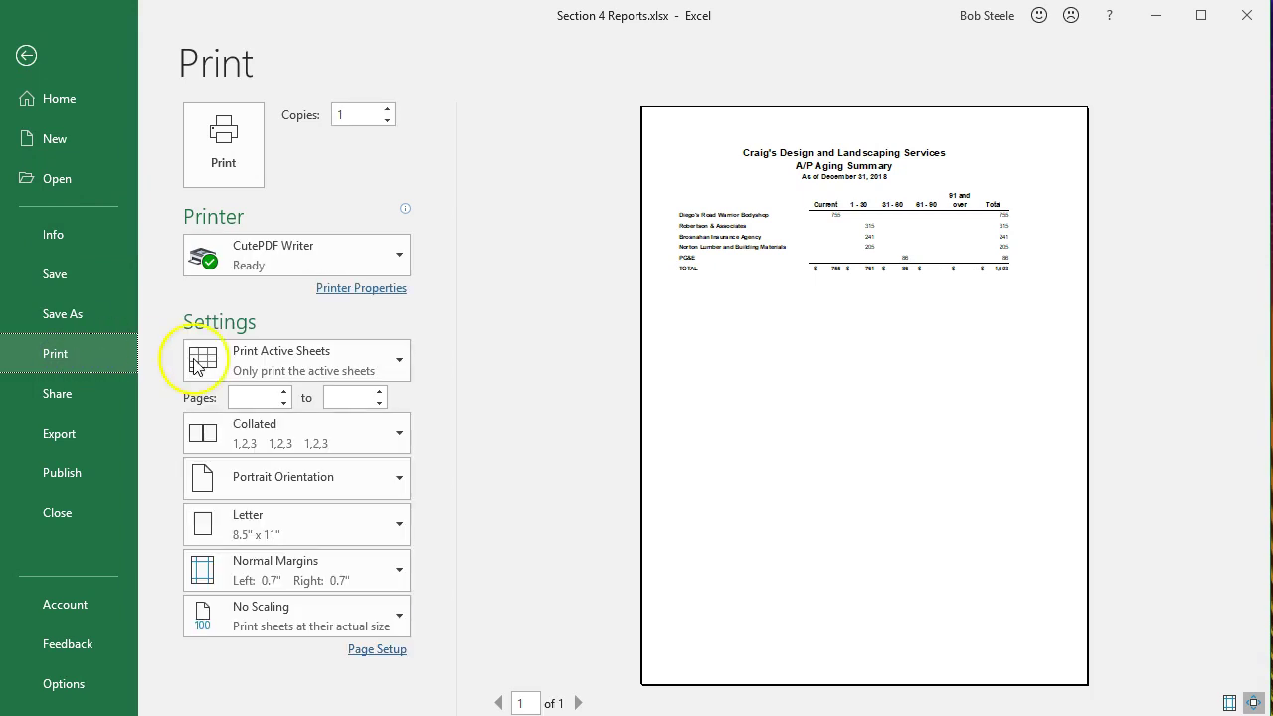
left_click(373, 362)
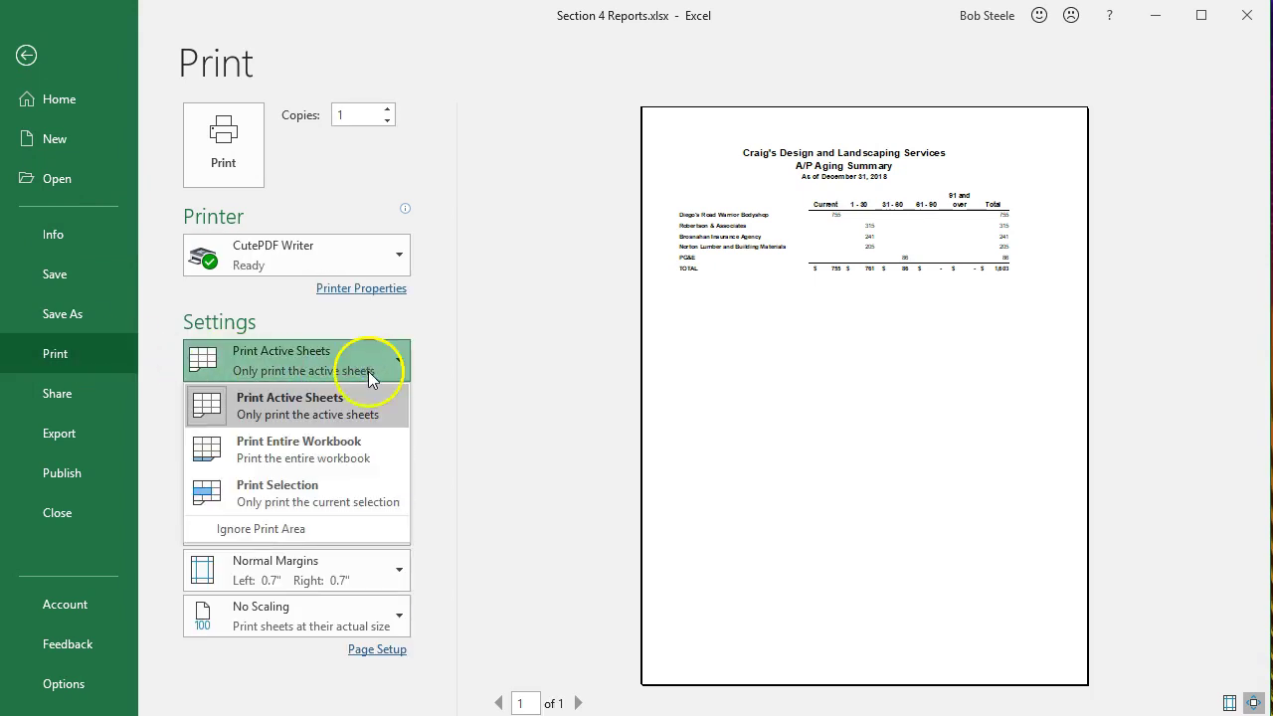
left_click(348, 463)
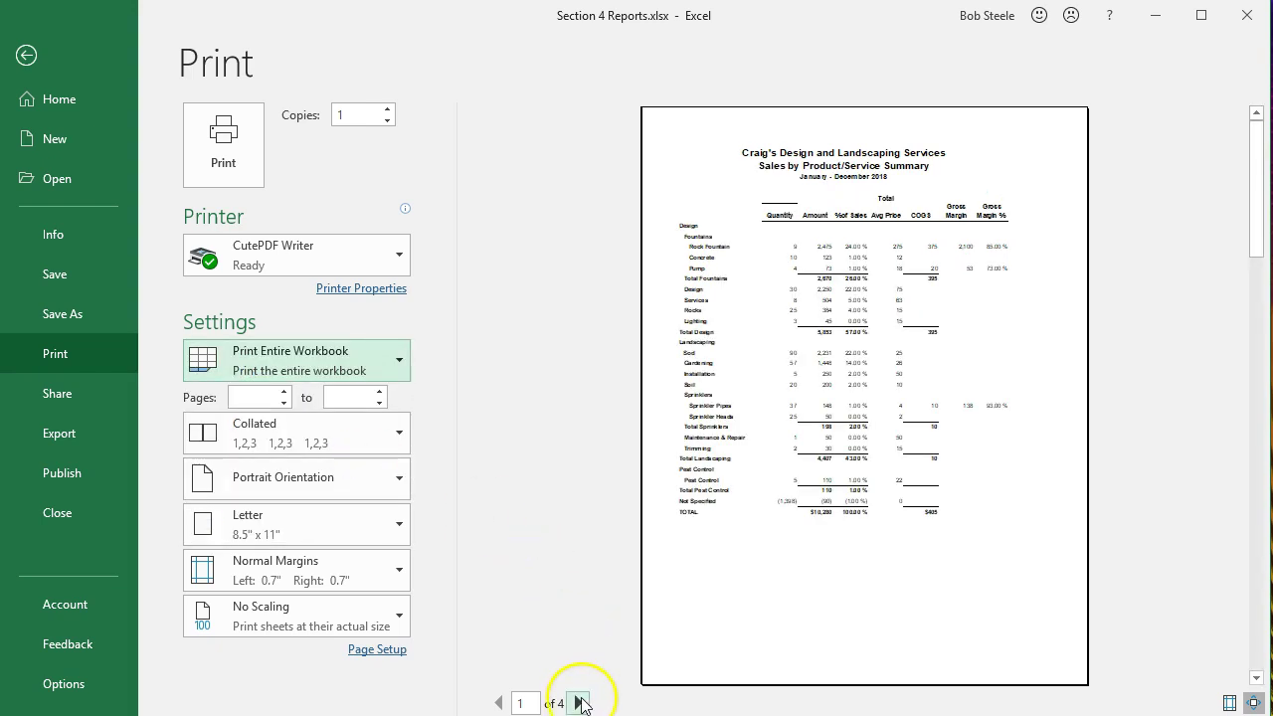
left_click(579, 703)
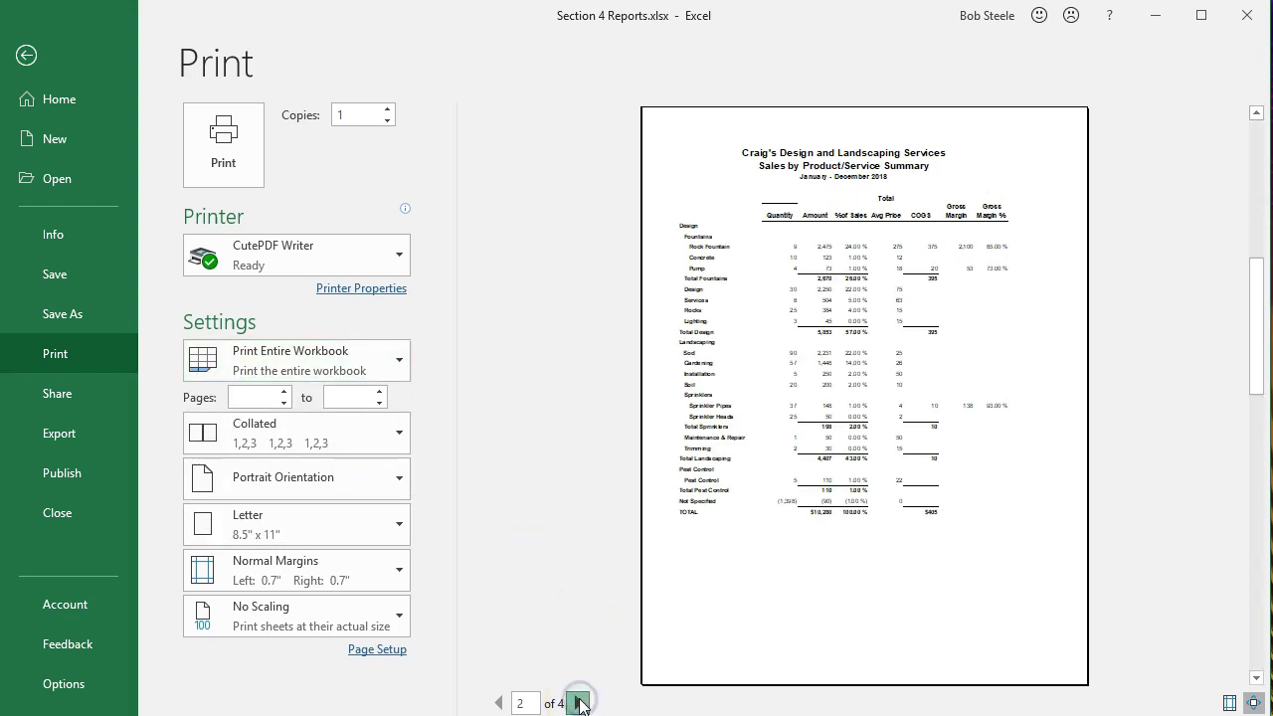
left_click(579, 703)
left_click(578, 703)
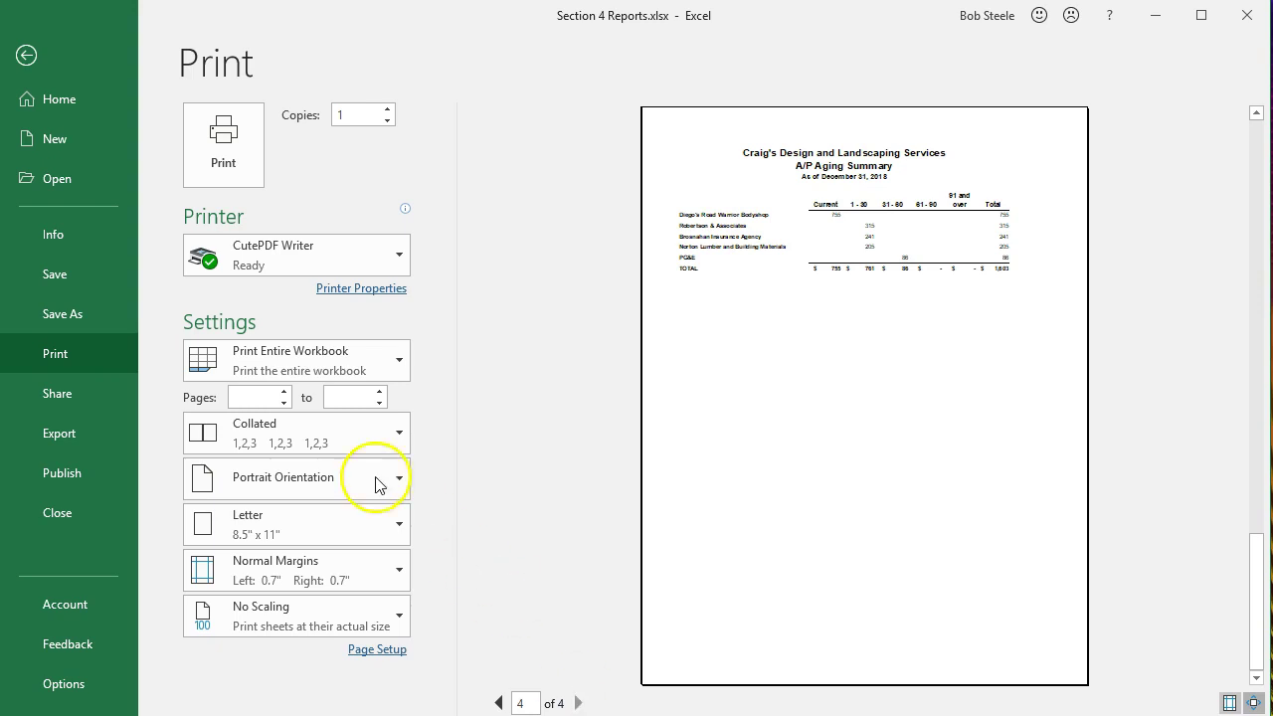
left_click(26, 55)
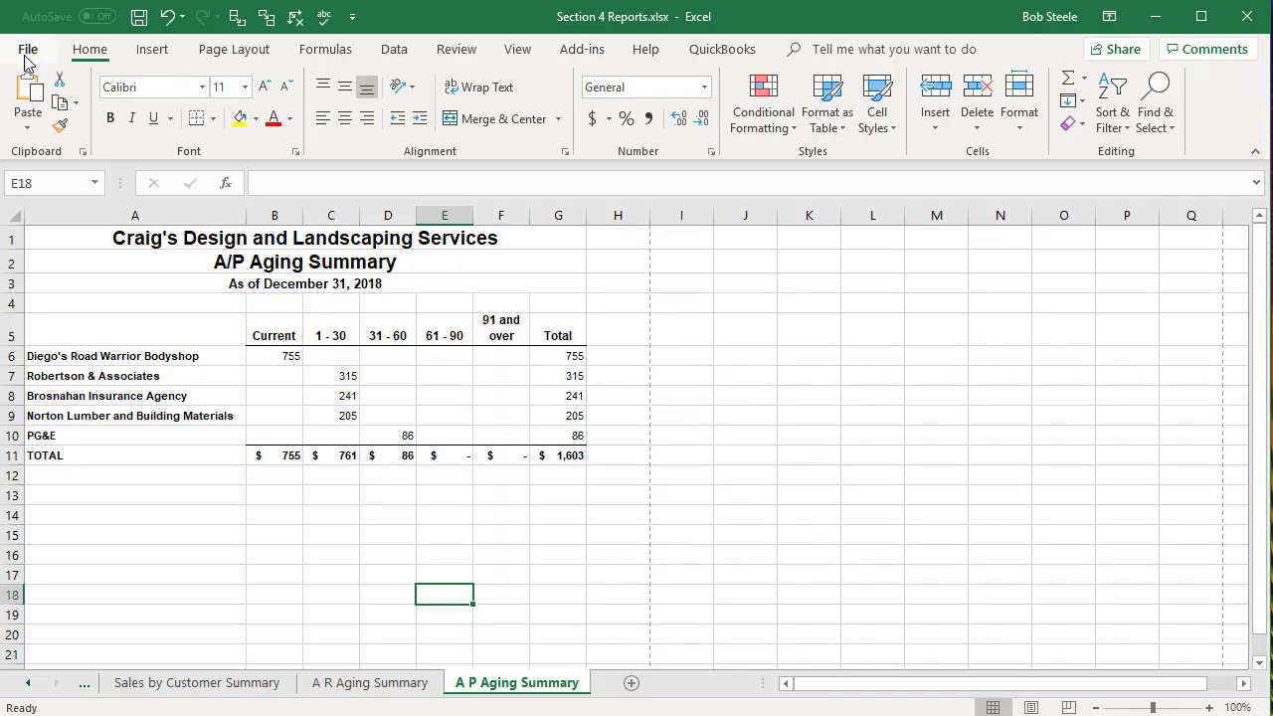